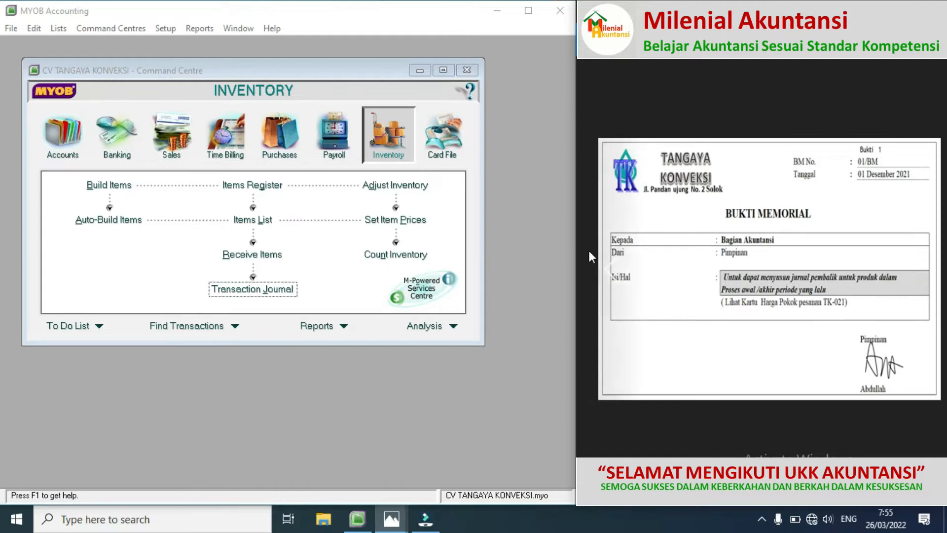
Step: Examine the goods-in-process cost data for order TK-021, the subsidiary ledger lists and the 30 November 2021 account balances
click(605, 269)
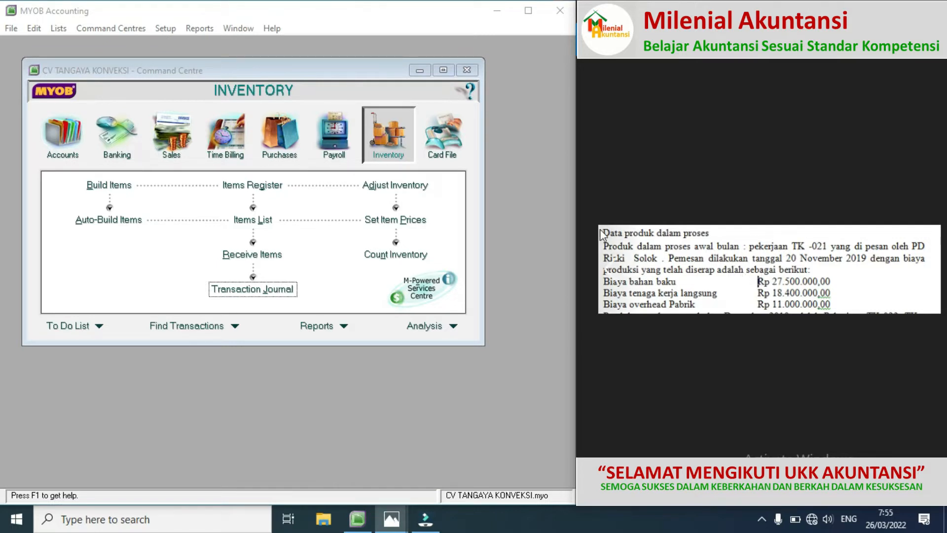
click(603, 269)
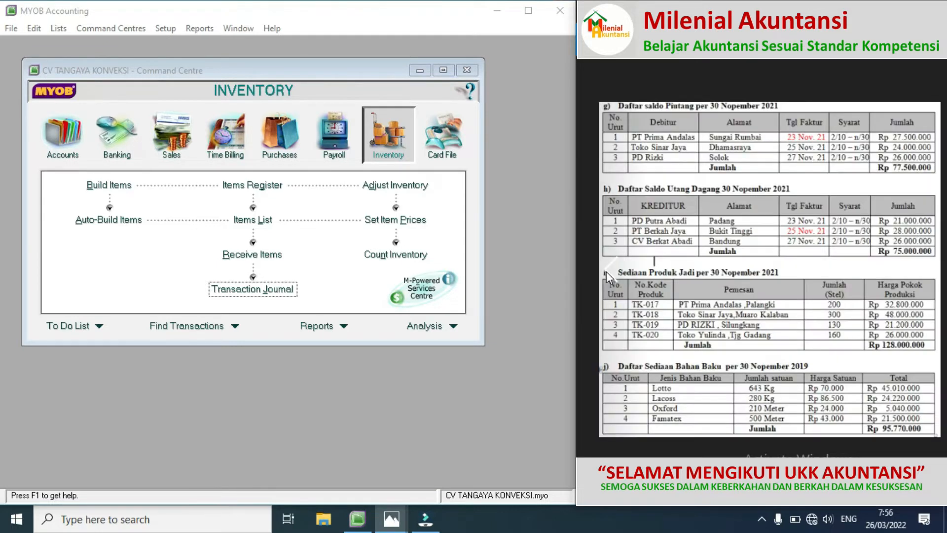
click(605, 272)
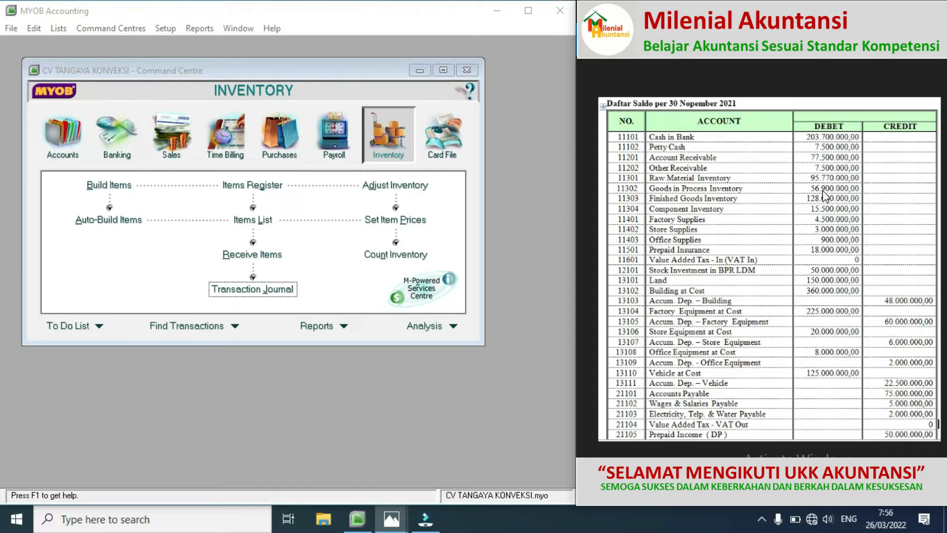
click(933, 279)
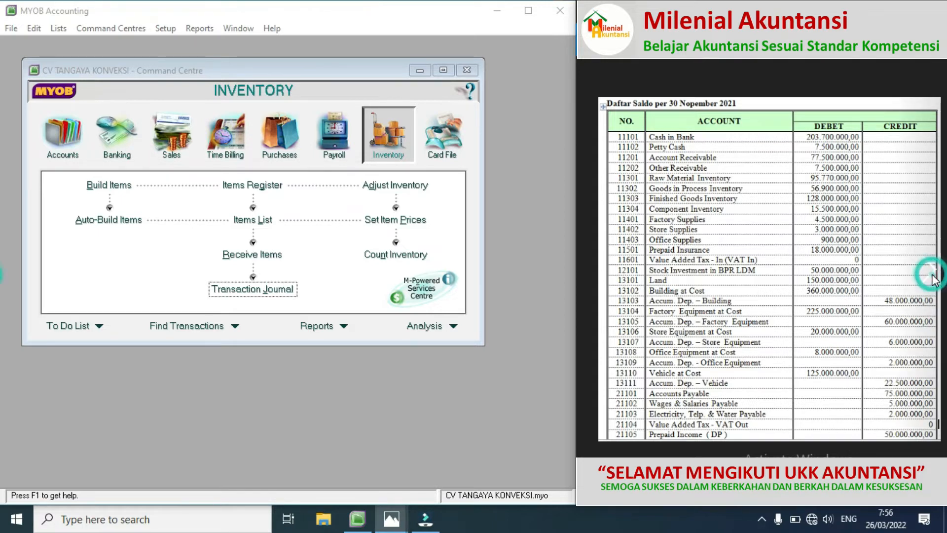
click(934, 279)
click(934, 279)
click(934, 279)
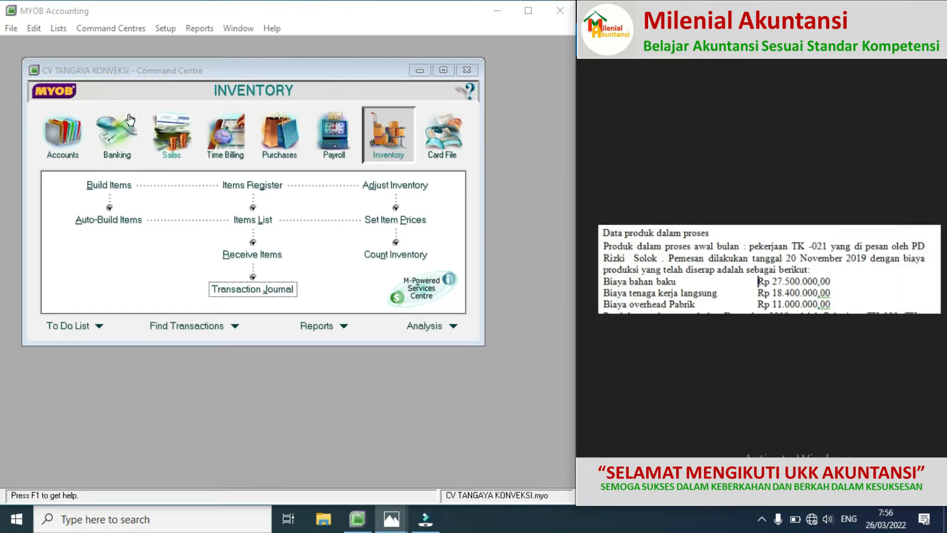
Step: Start a new general journal entry and set its journal number to 01/BM from the memorial voucher
click(62, 148)
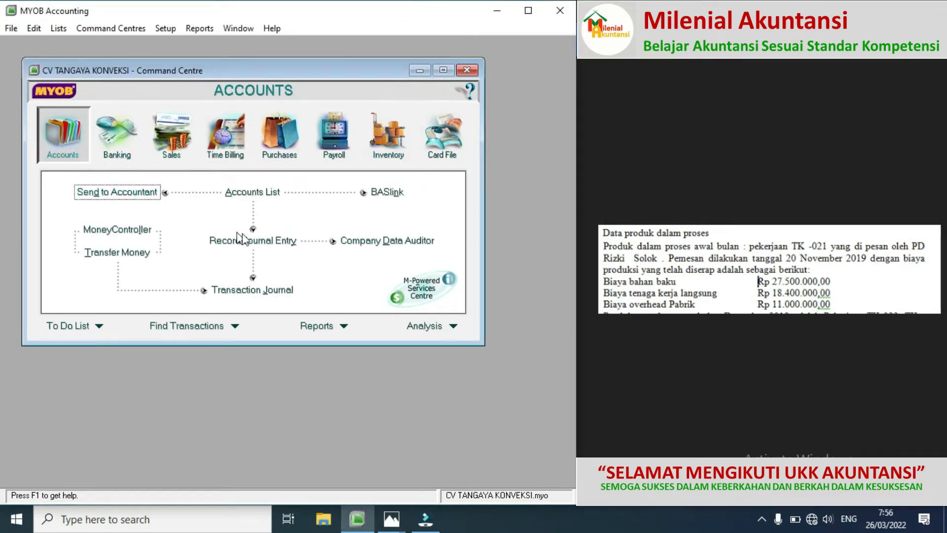
click(248, 240)
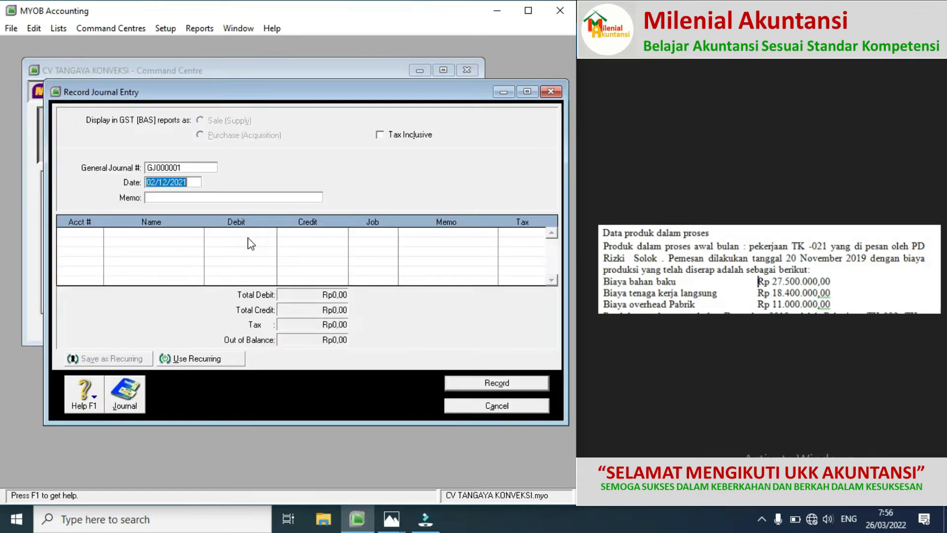
click(188, 169)
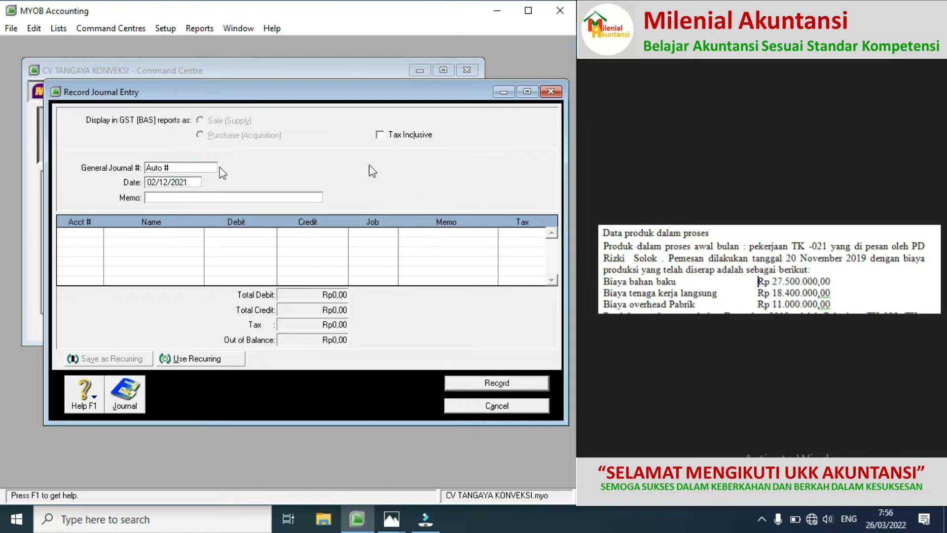
double_click(164, 167)
click(174, 167)
click(174, 167)
click(936, 271)
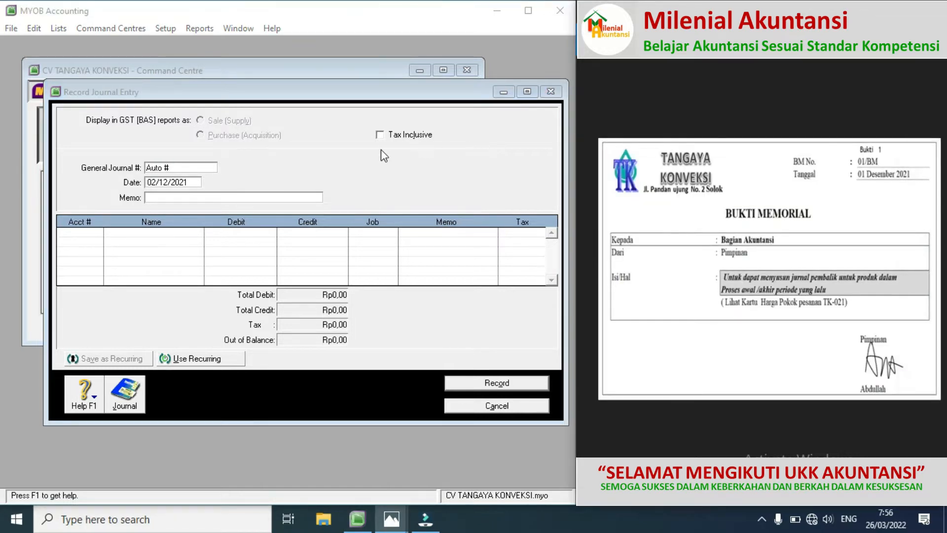
click(189, 167)
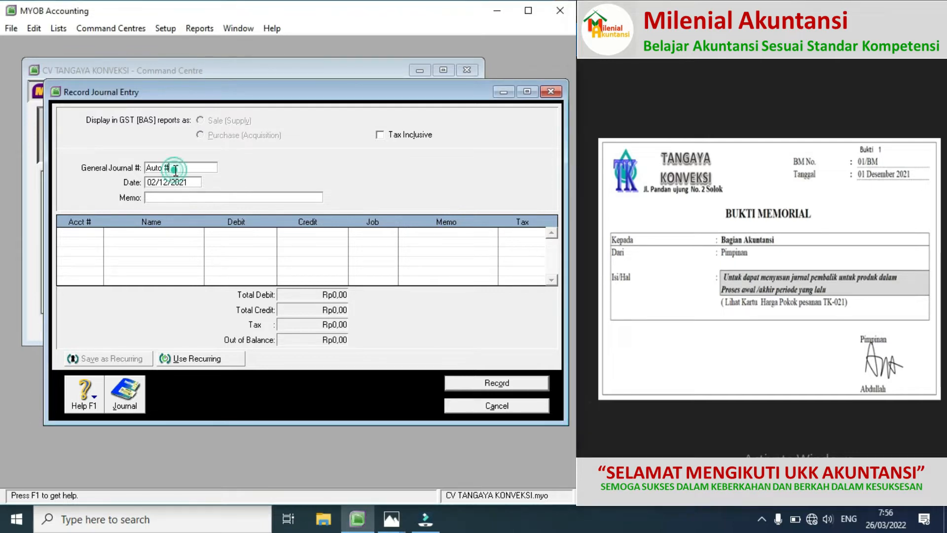
text(01)
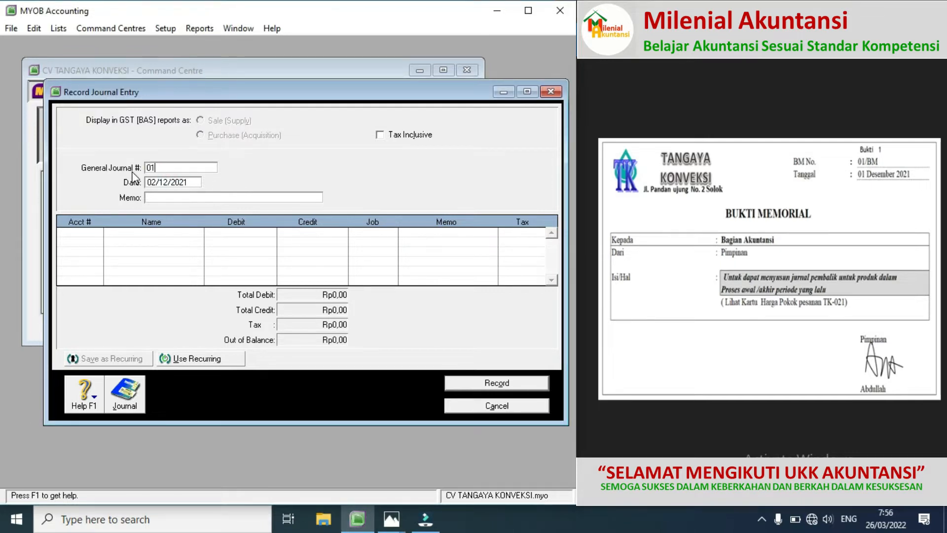
text(/BM)
Step: Set the journal entry's date to 01/12/2021 and its memo to PEMBALIK
click(154, 184)
click(155, 183)
key(BackSpace)
text(1)
click(156, 199)
text(PEMBALIK)
Step: Add a journal line debiting account 5-3001 GIP - Raw Material Expense with Rp27.500.000
click(97, 235)
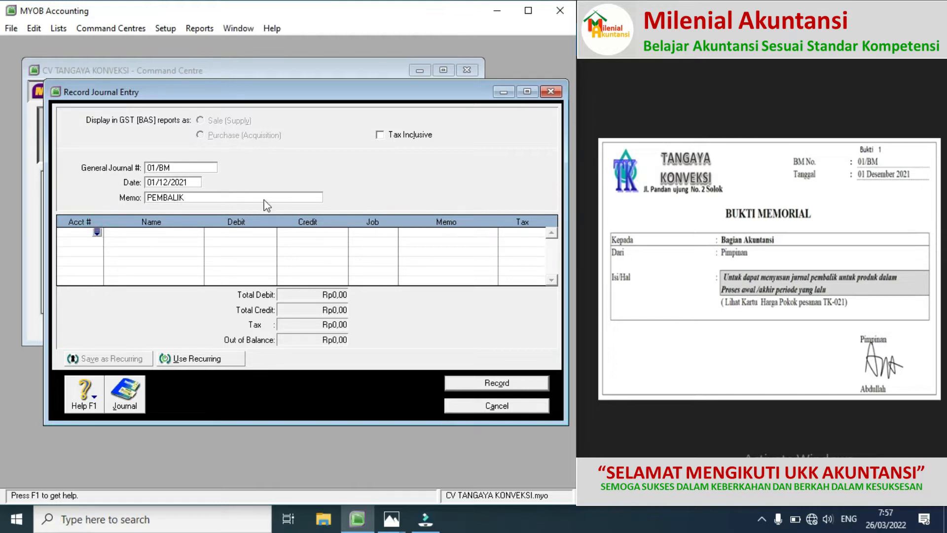
click(611, 275)
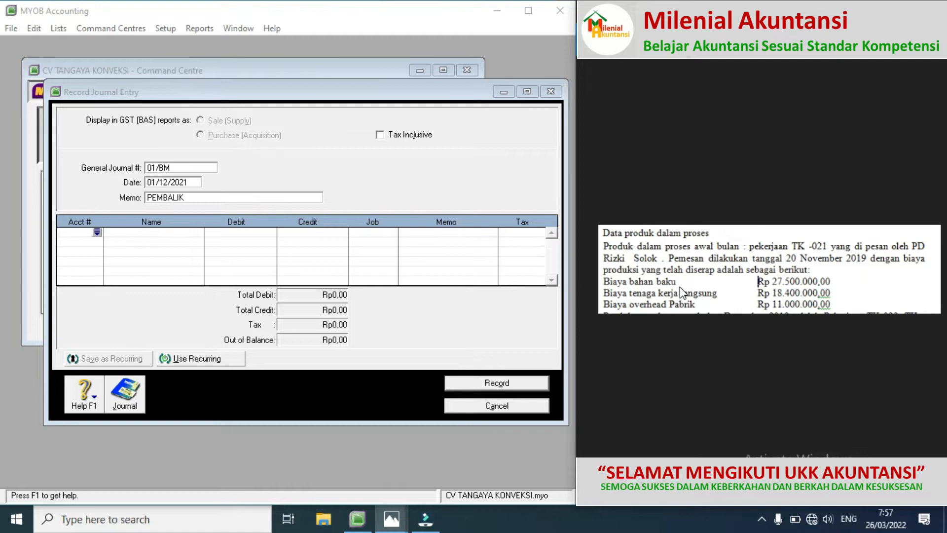
click(98, 232)
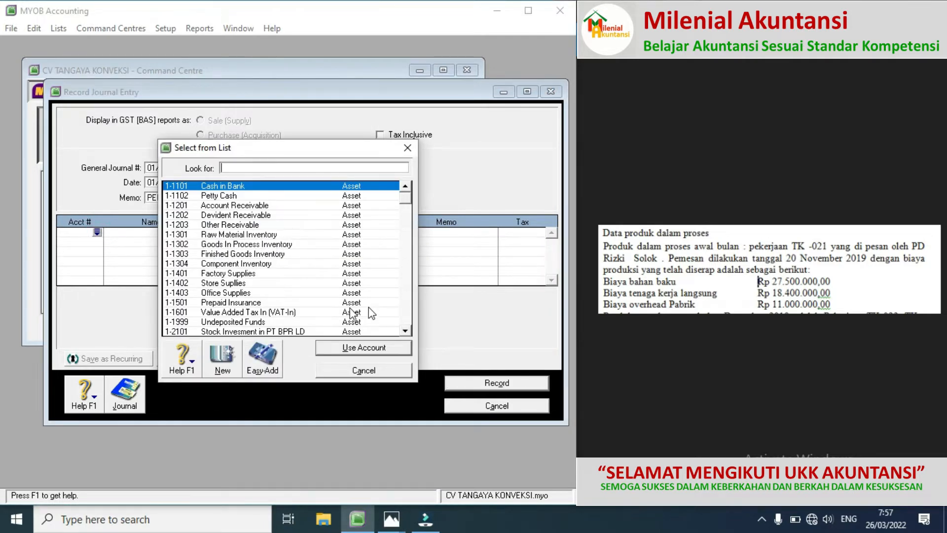
click(405, 331)
drag(406, 331, 406, 331)
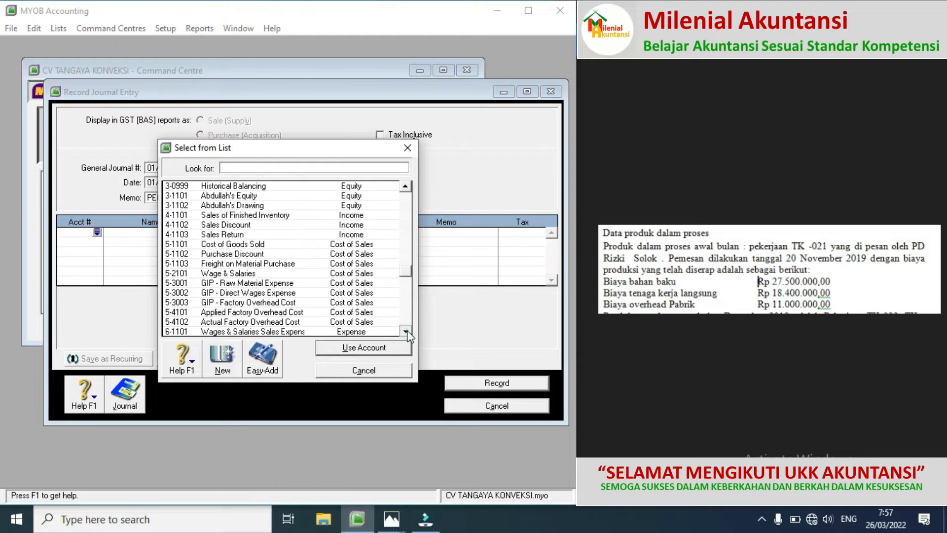
double_click(282, 283)
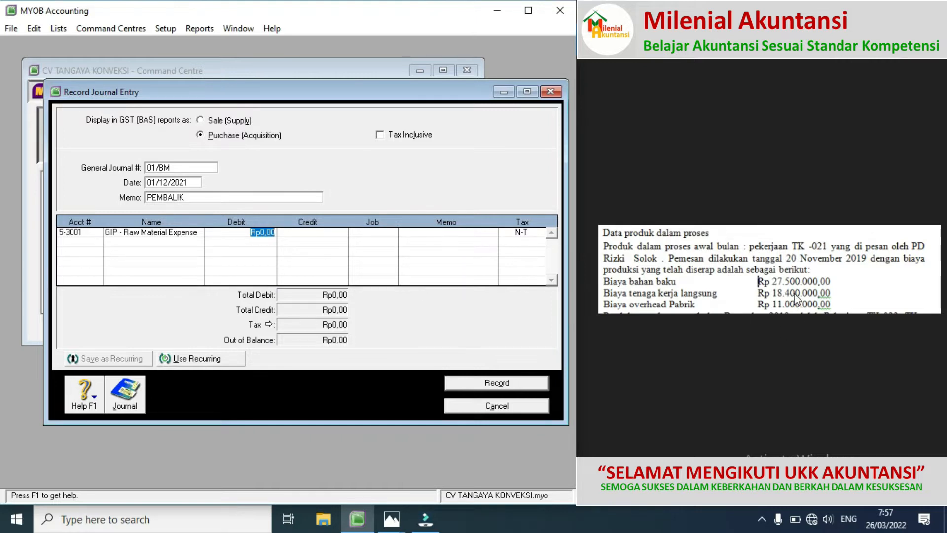
text(27500000)
Step: Add a second journal line debiting account 5-3002 GIP - Direct Wages Expense with Rp18.400.000
click(96, 244)
click(97, 243)
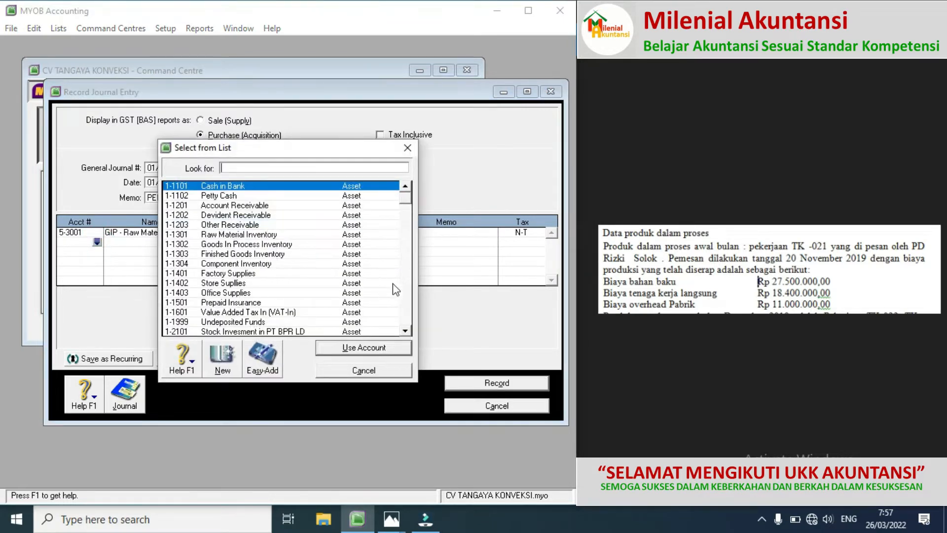
click(403, 303)
click(403, 303)
click(403, 303)
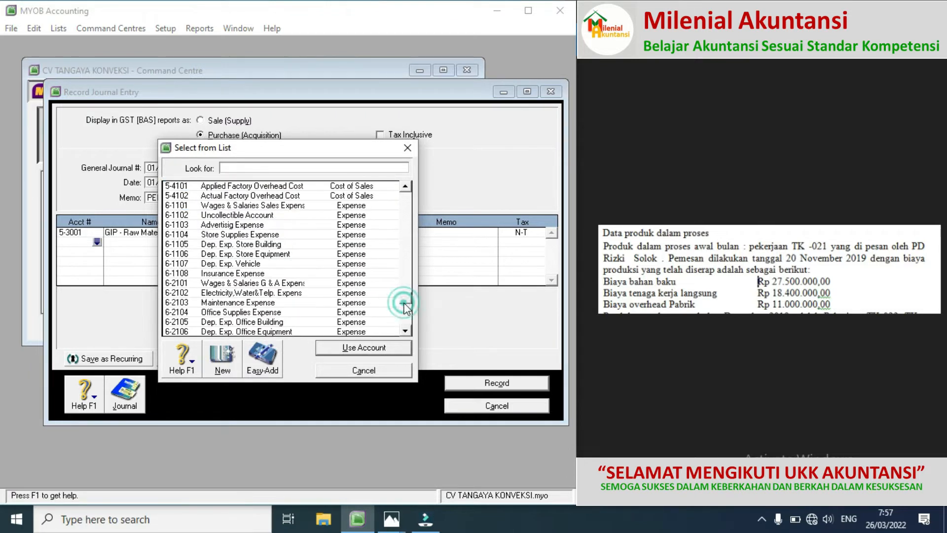
click(406, 186)
click(406, 186)
click(406, 187)
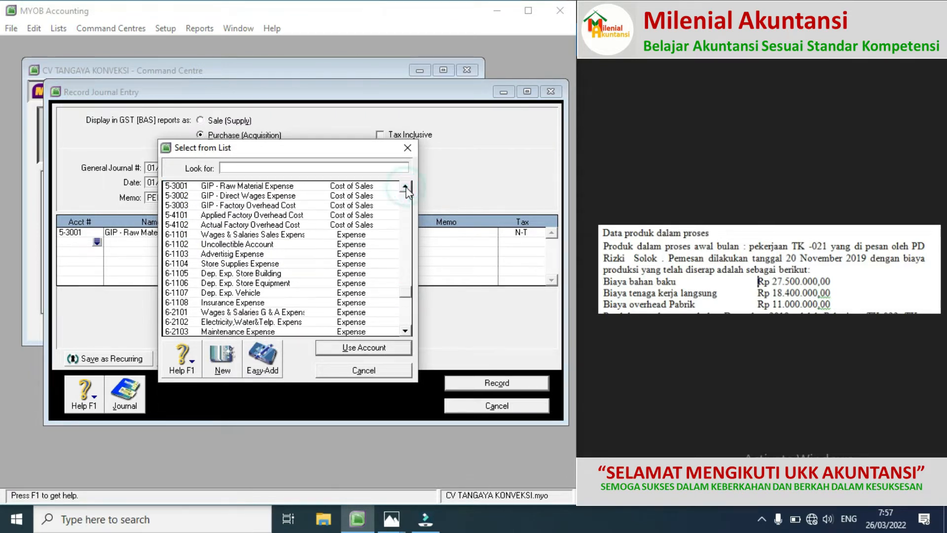
double_click(248, 197)
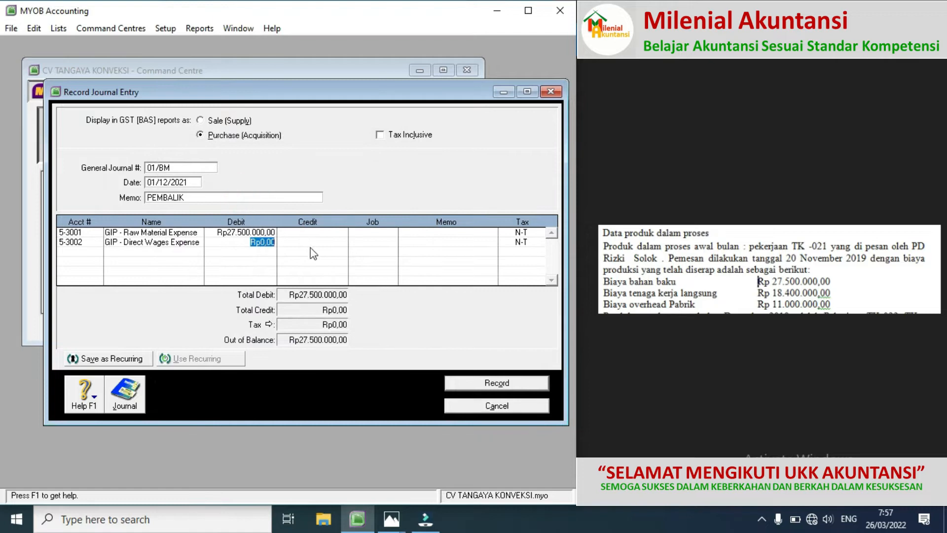
text(18400000)
Step: Add a third journal line debiting account 5-3003 GIP - Factory Overhead Cost with Rp11.000.000
click(96, 252)
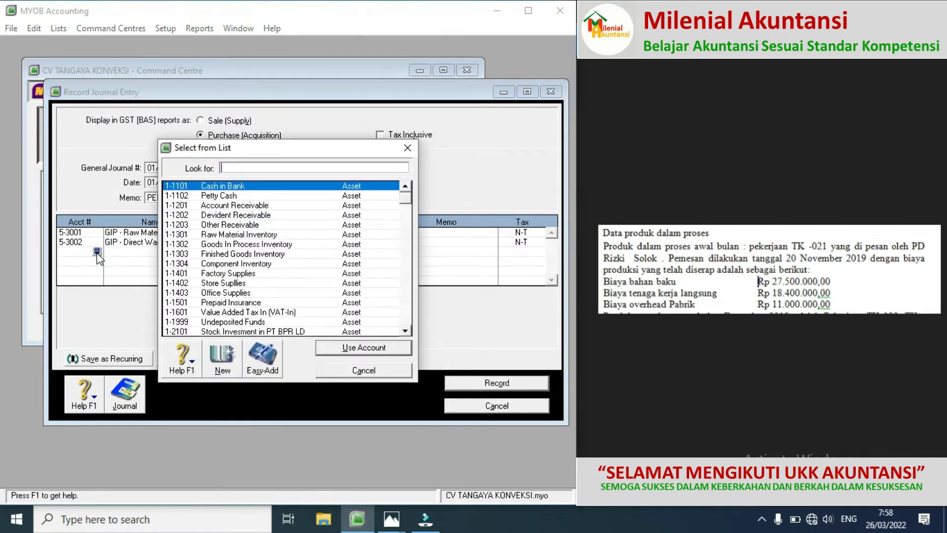
click(405, 300)
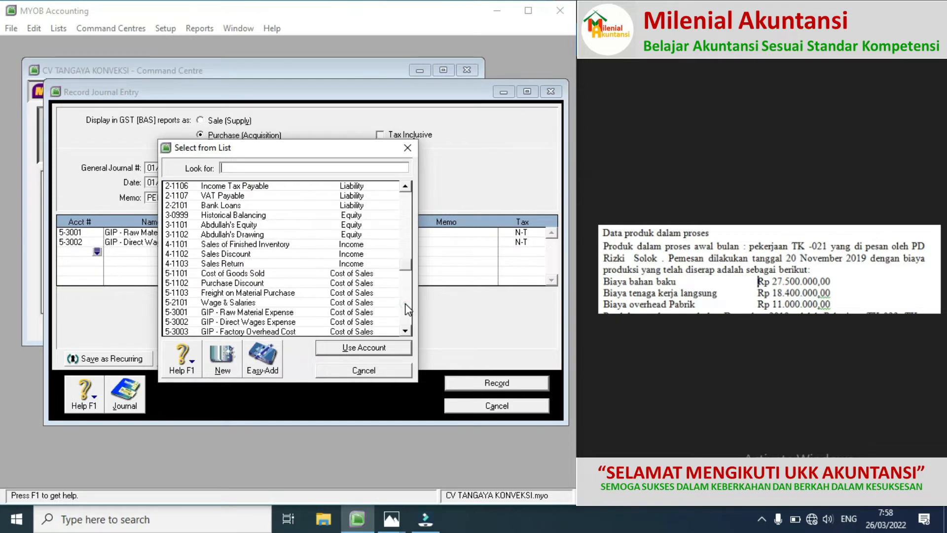
click(404, 186)
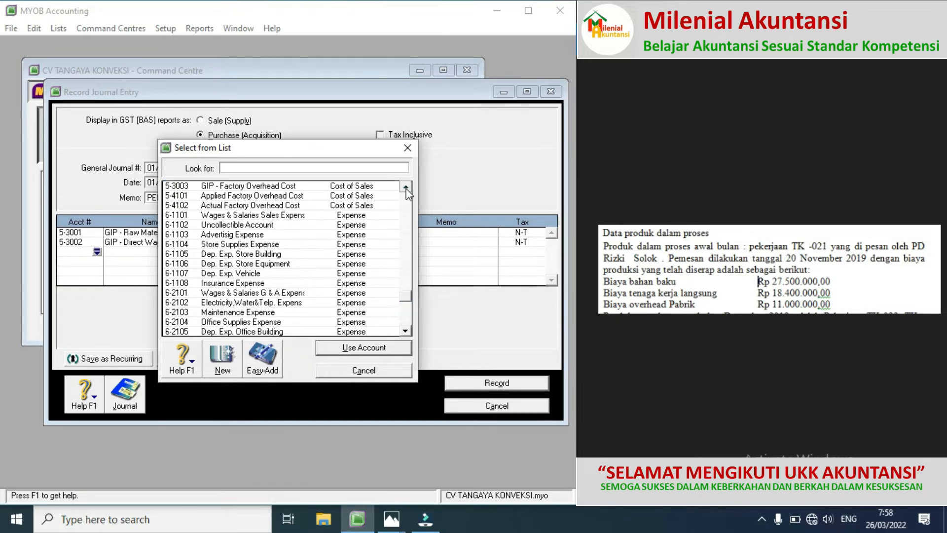
double_click(266, 188)
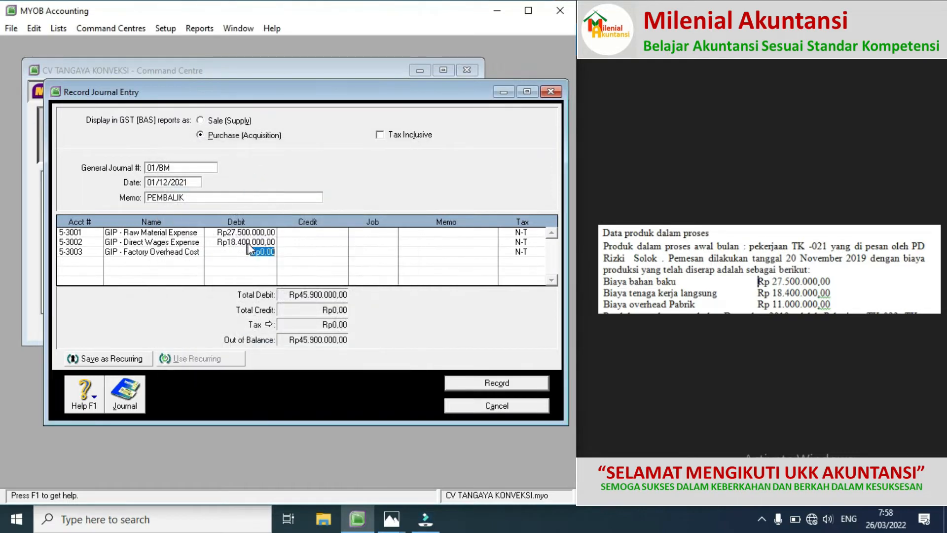
text(11000000)
Step: Add a balancing line crediting account 1-1302 Goods In Process Inventory with Rp56.900.000
click(77, 267)
click(97, 262)
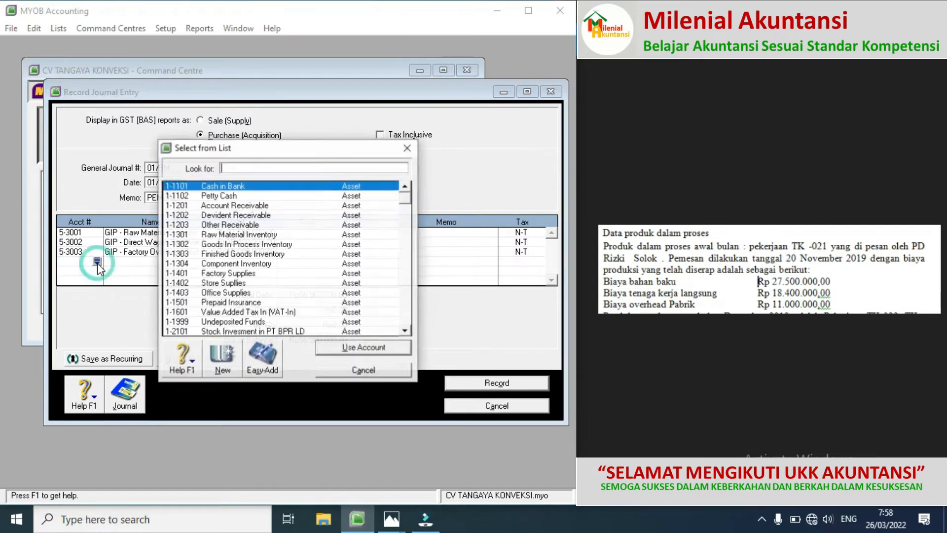
double_click(231, 245)
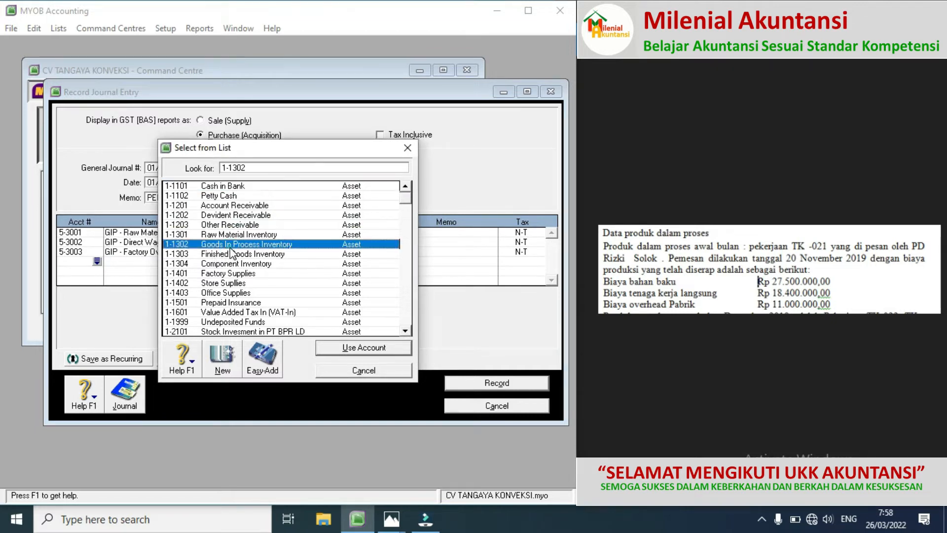
key(Tab)
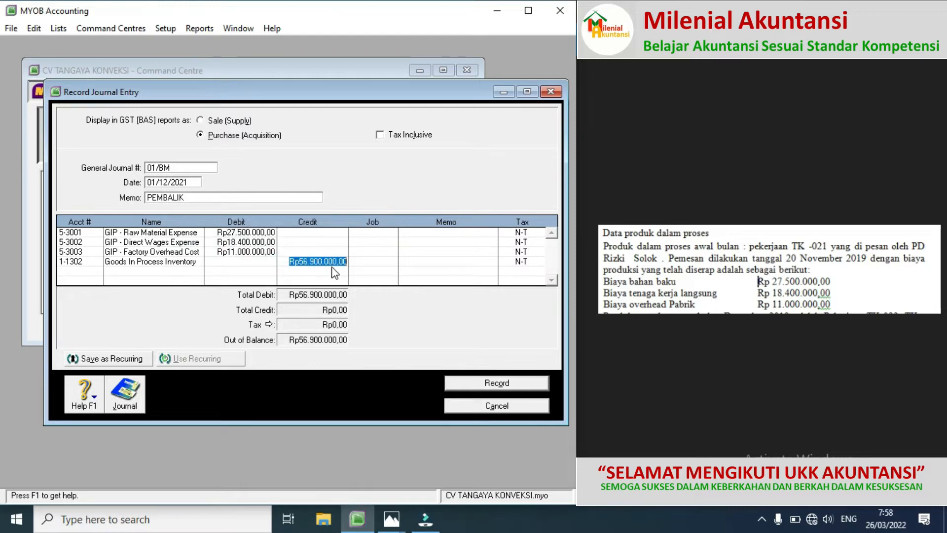
click(358, 263)
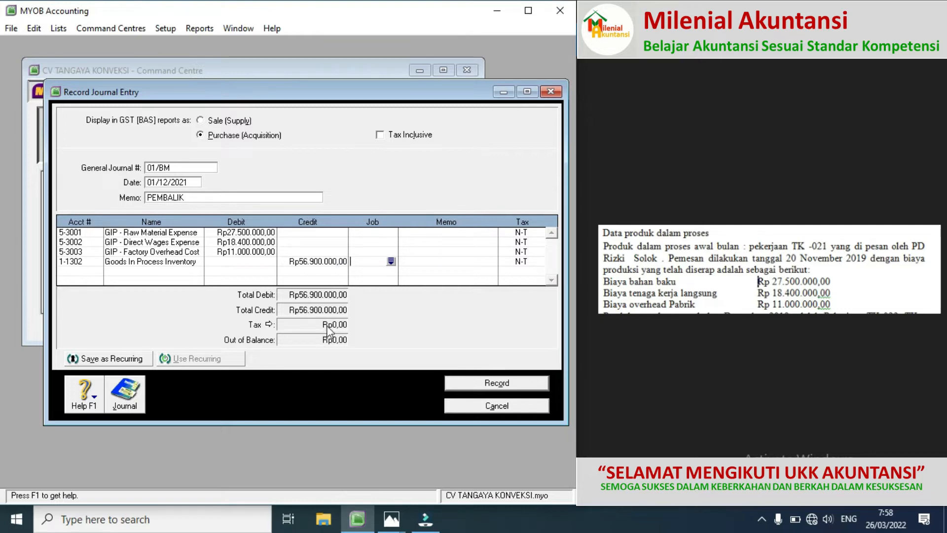
Step: Record the journal entry and check its posting in the transaction journal
click(458, 385)
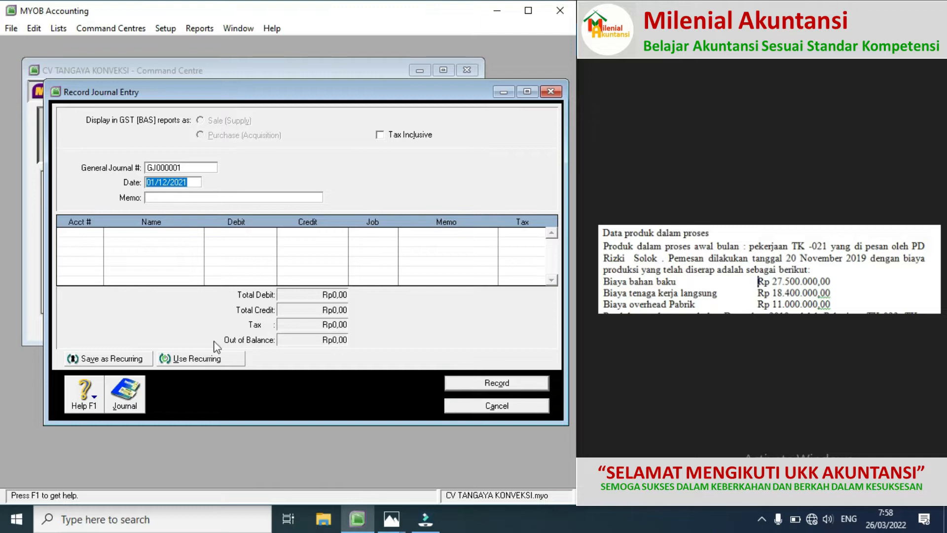
click(130, 404)
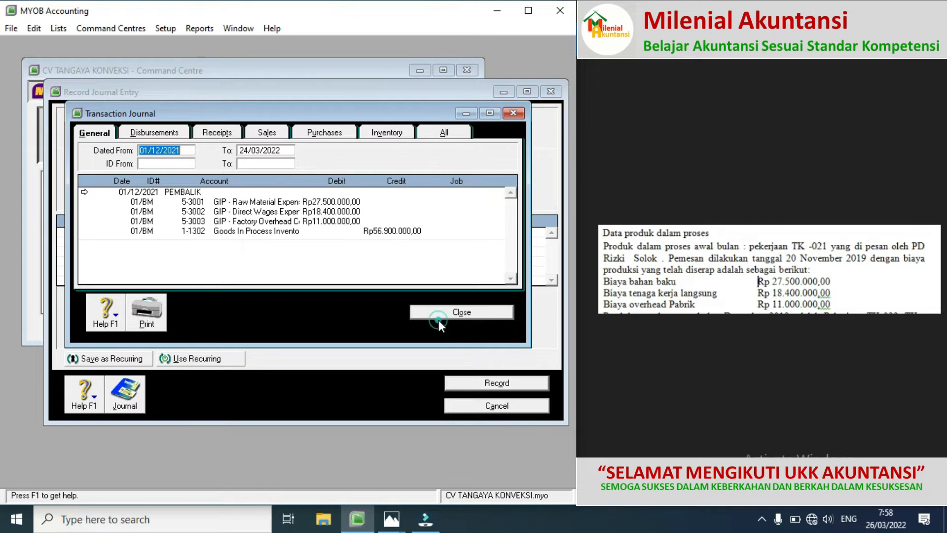
click(460, 317)
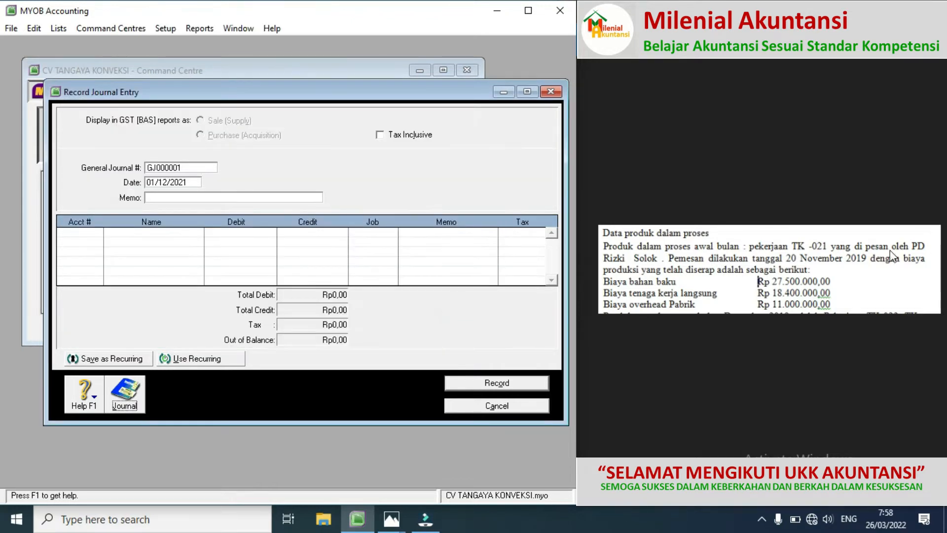
Step: Bring up cash payment voucher 01/BKK, then leave the journal entry form for the Banking command centre
click(931, 268)
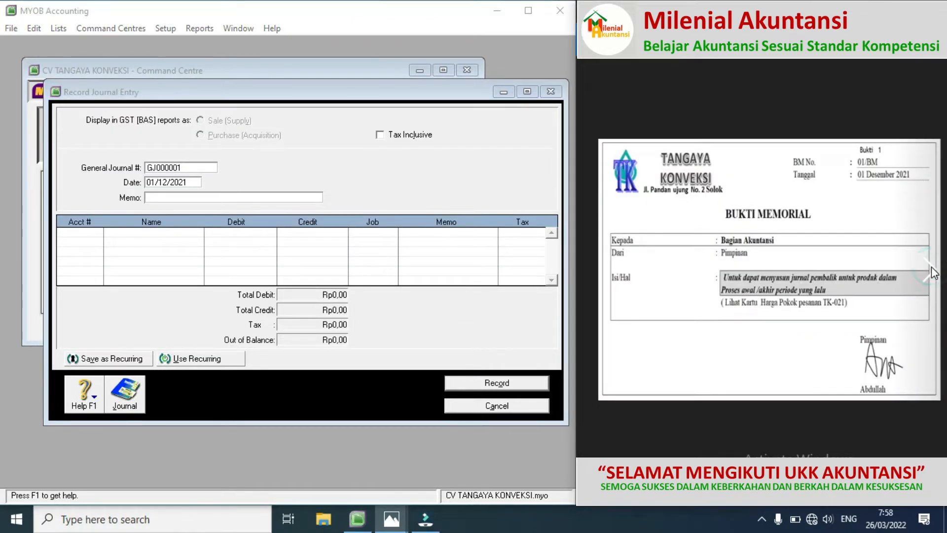
click(931, 269)
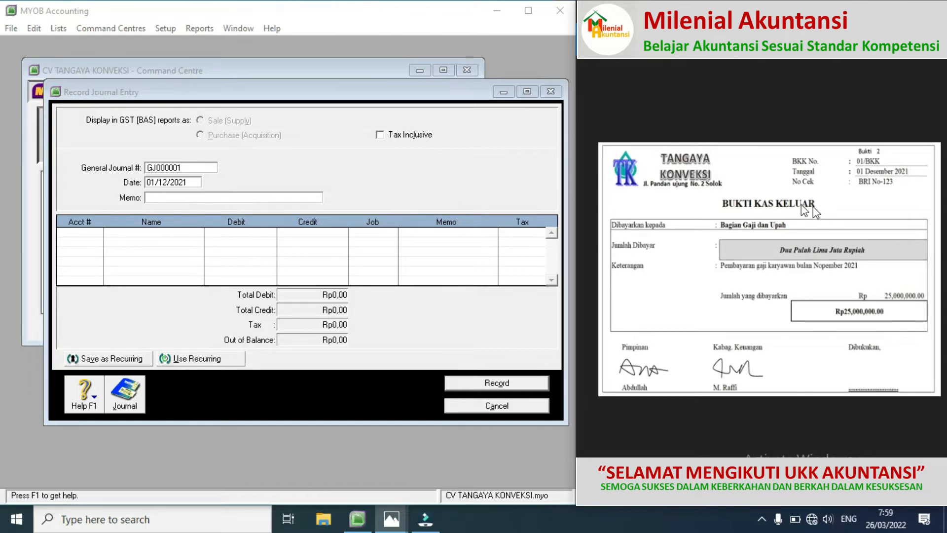
click(514, 406)
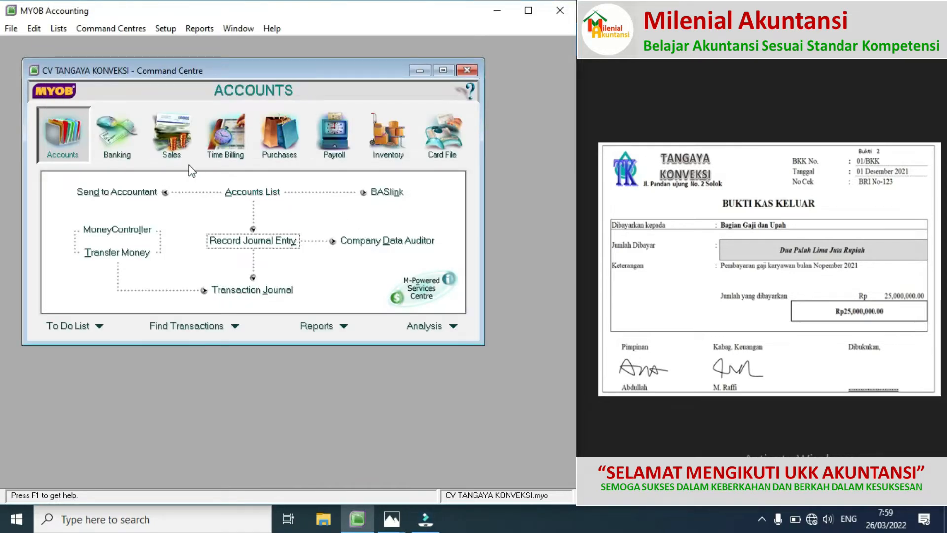
click(130, 150)
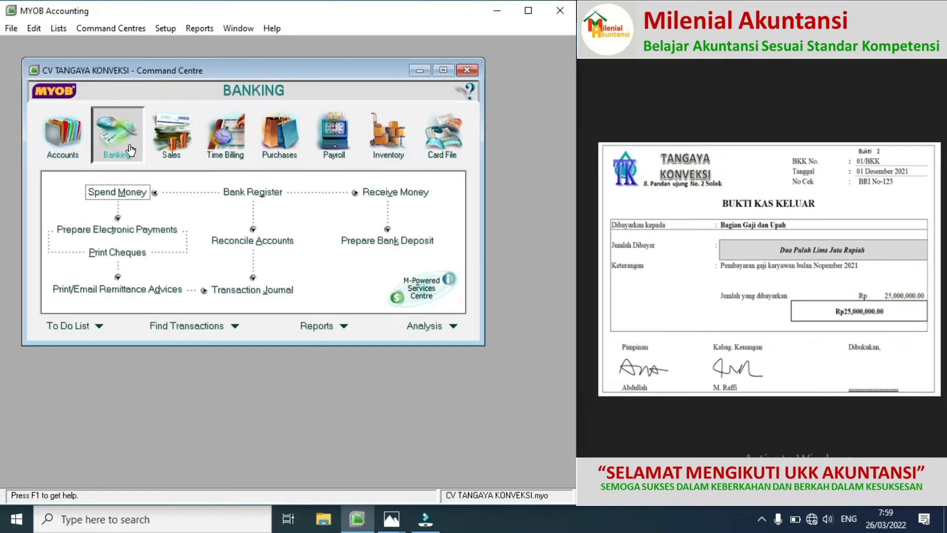
Step: Start a Spend Money entry and create a new payee card with the card type Employee
click(129, 194)
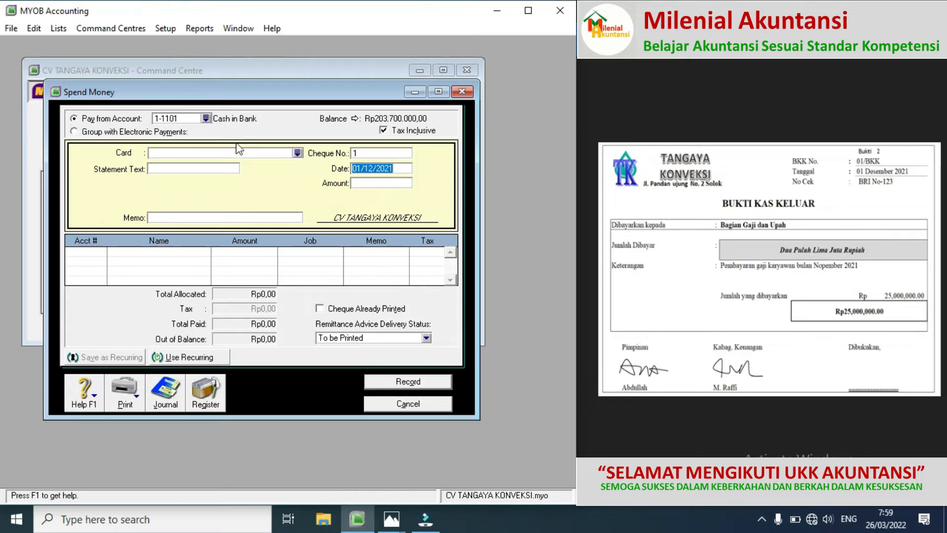
click(296, 154)
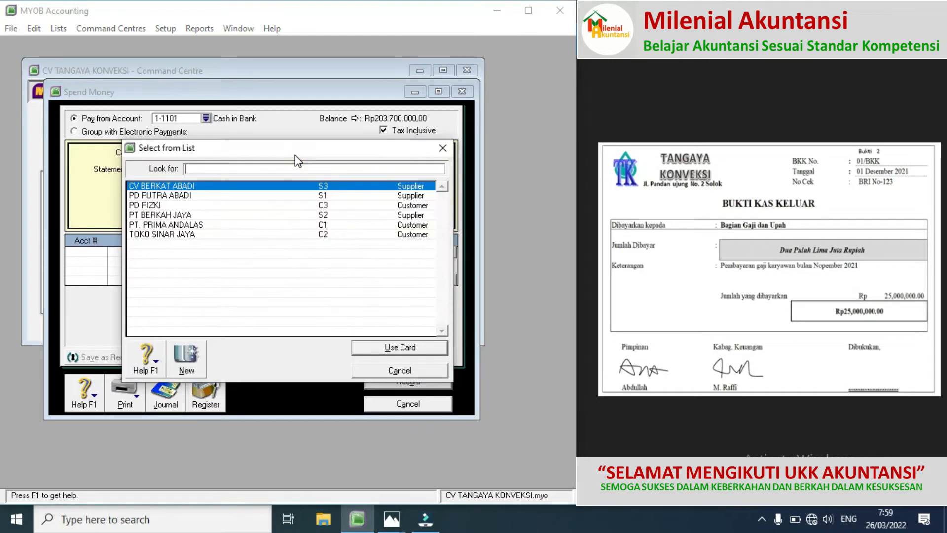
click(187, 364)
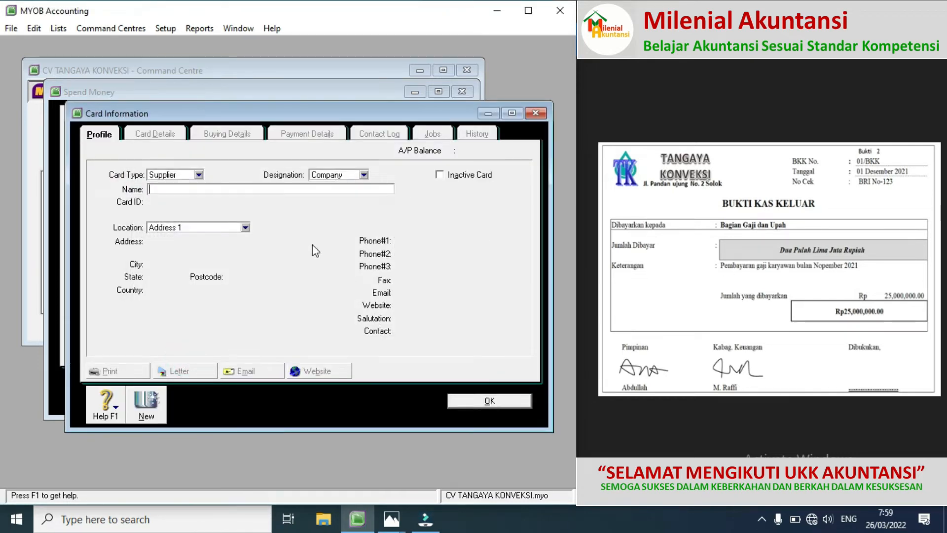
click(198, 174)
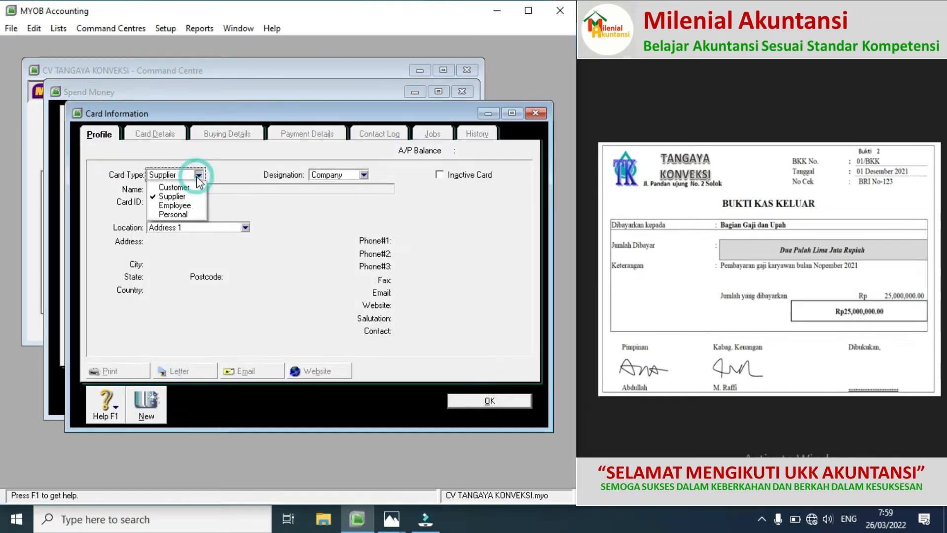
click(188, 206)
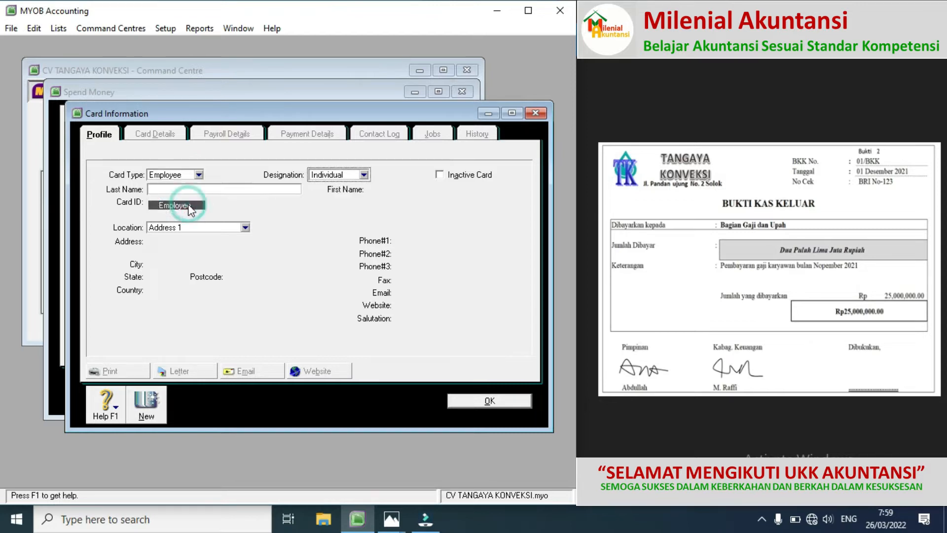
Step: Name the employee card BAGIAN GAJI DAN UPAH, give it card ID E1 and save it
click(168, 190)
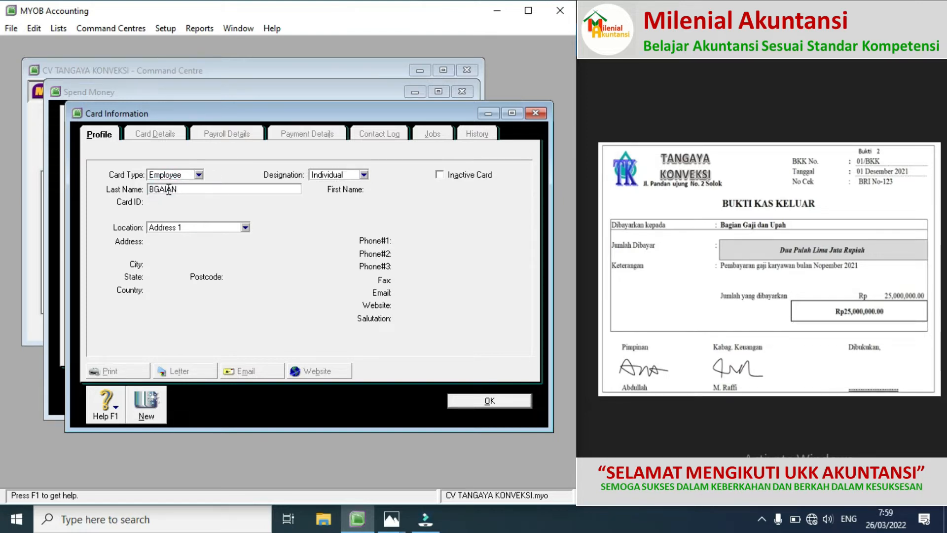
key(BackSpace)
key(BackSpace)
key(BackSpace)
key(BackSpace)
key(BackSpace)
key(BackSpace)
key(BackSpace)
text(GAJI DAN UPAH)
key(Tab)
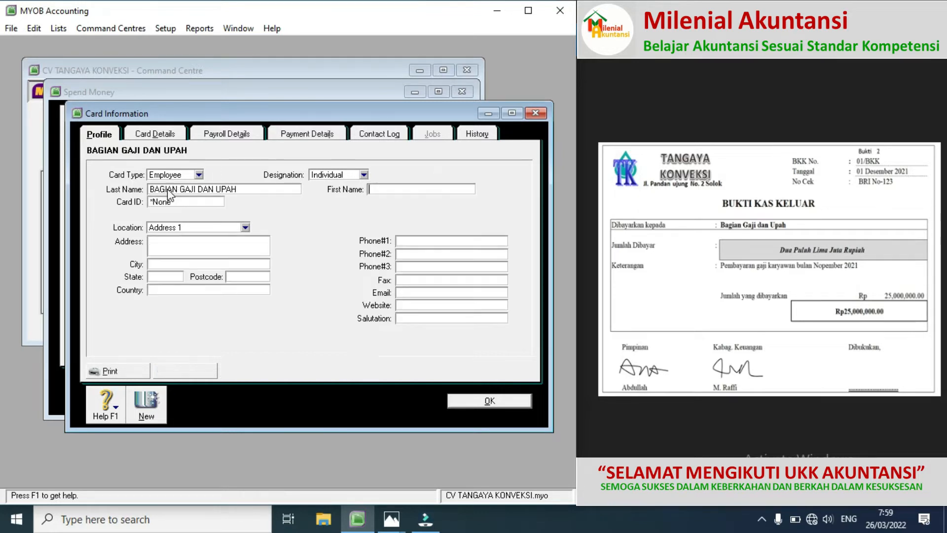
click(173, 201)
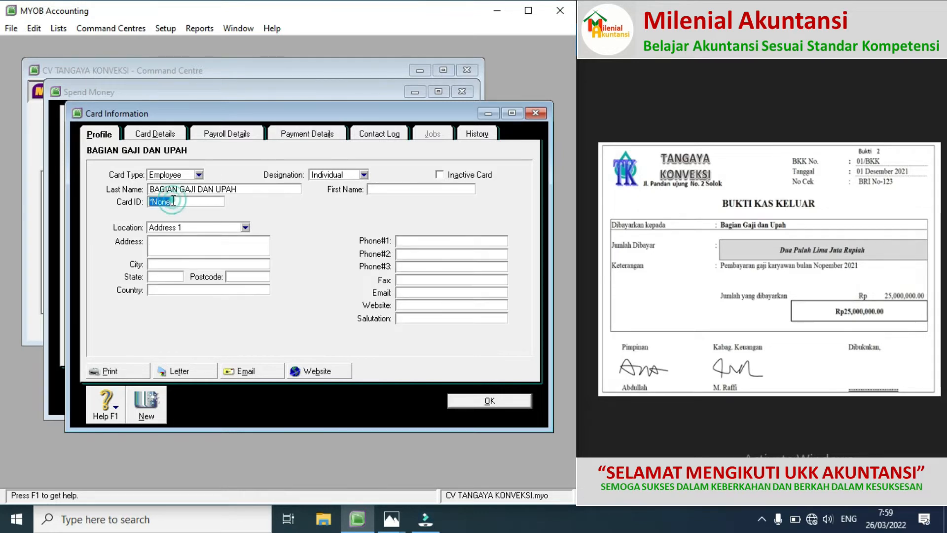
text(E1)
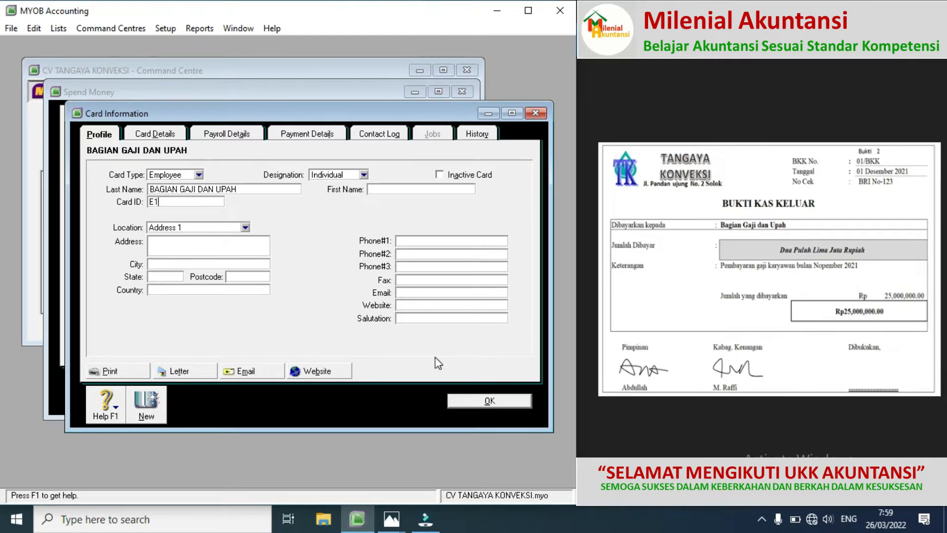
click(487, 400)
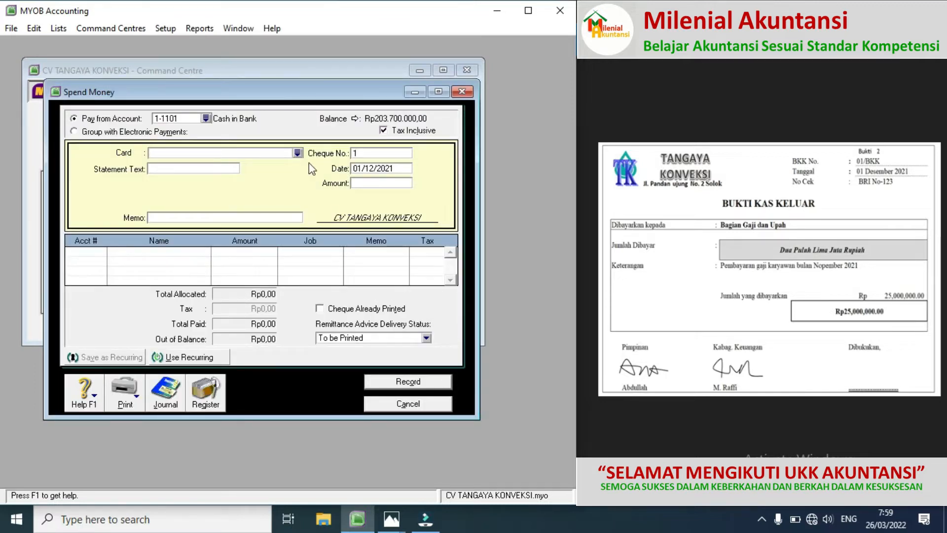
Step: Fill in the payment with card BAGIAN GAJI DAN UPAH, cheque number 01/BKK and amount Rp25.000.000
click(298, 153)
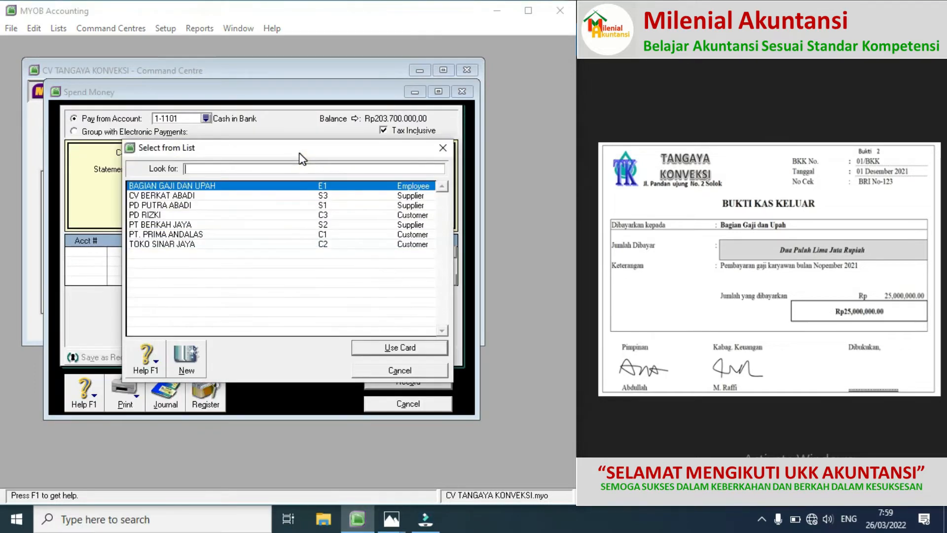
double_click(222, 186)
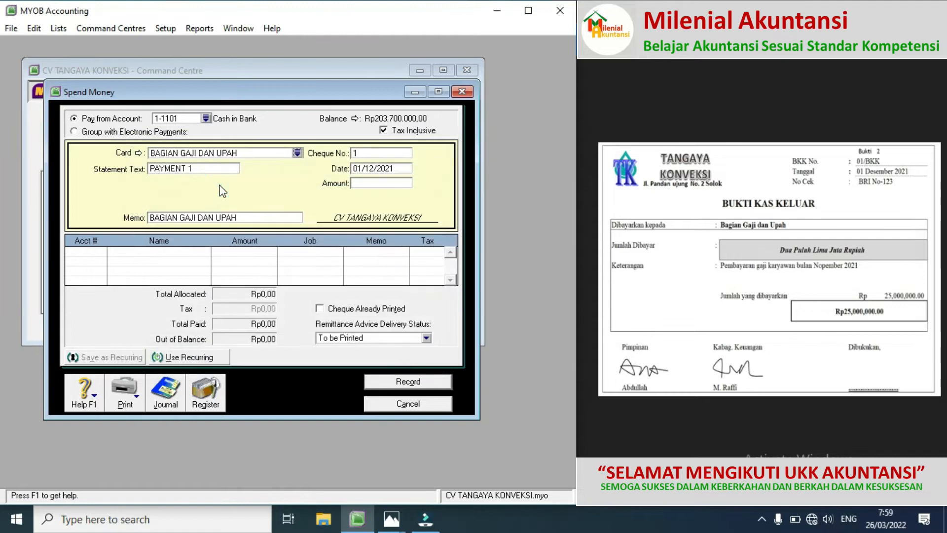
click(365, 156)
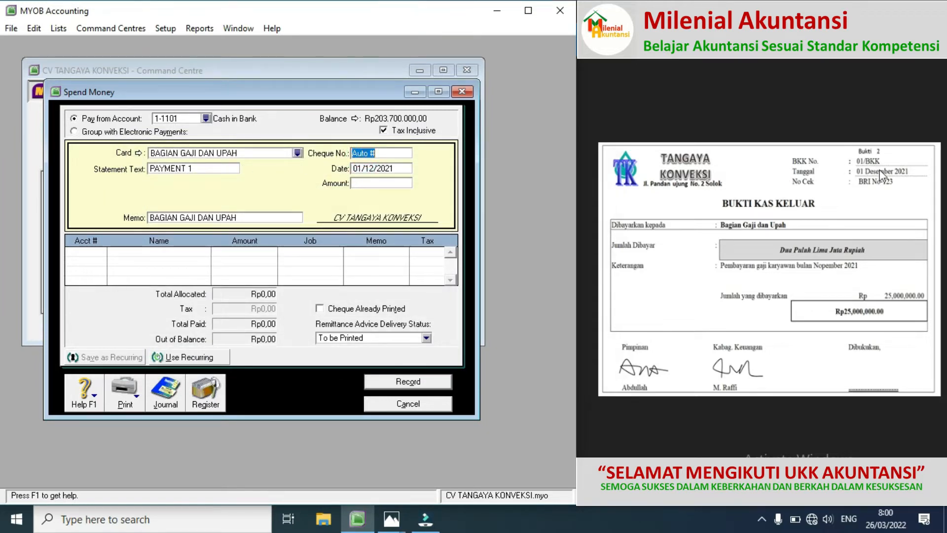
text(01/BKK)
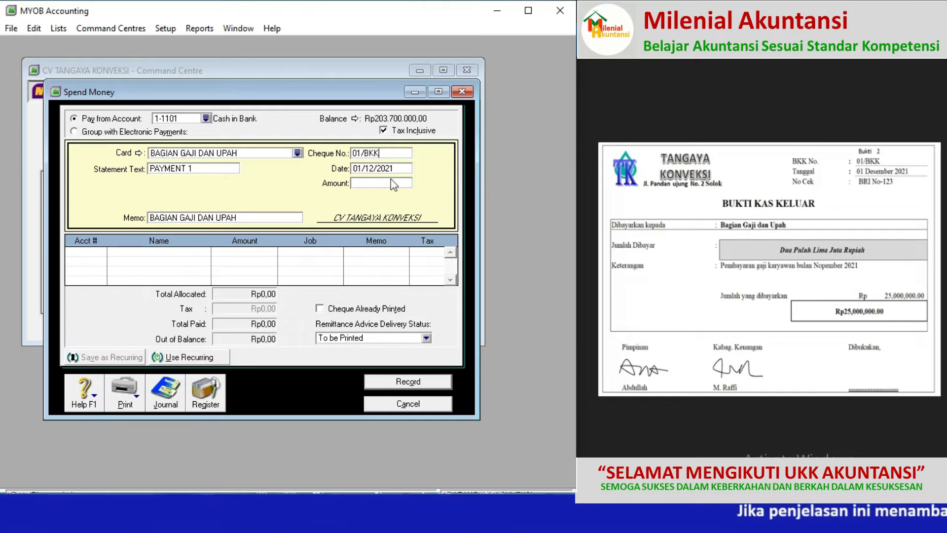
click(367, 184)
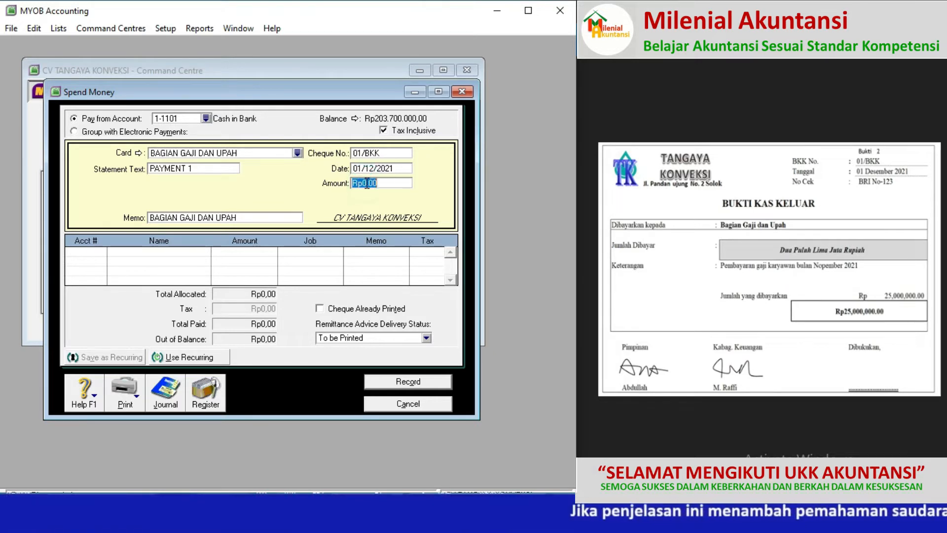
text(25000000)
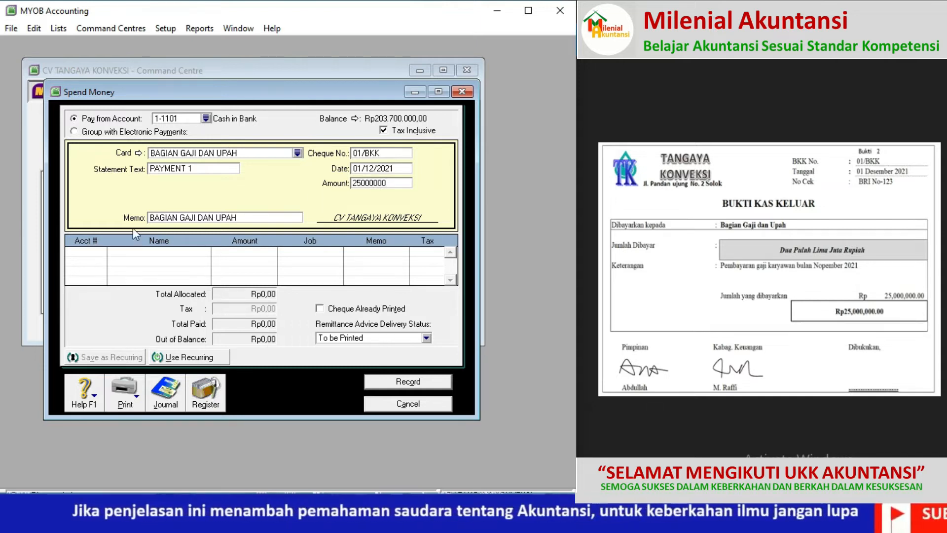
Step: Allocate the Rp25.000.000 payment to account 2-1102 Wages & Salaries Payable, consulting the November 2021 balance list, and record it
click(102, 261)
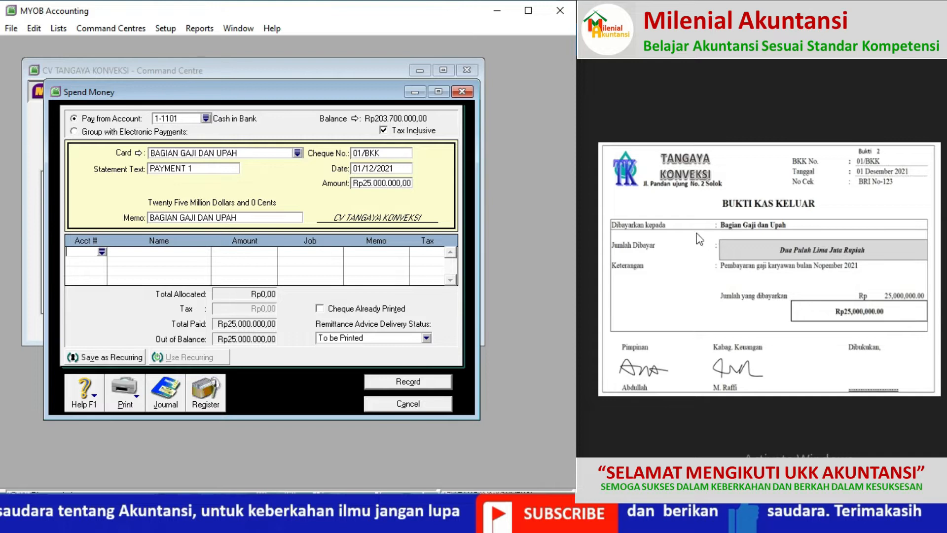
click(603, 265)
click(602, 267)
click(603, 270)
click(604, 271)
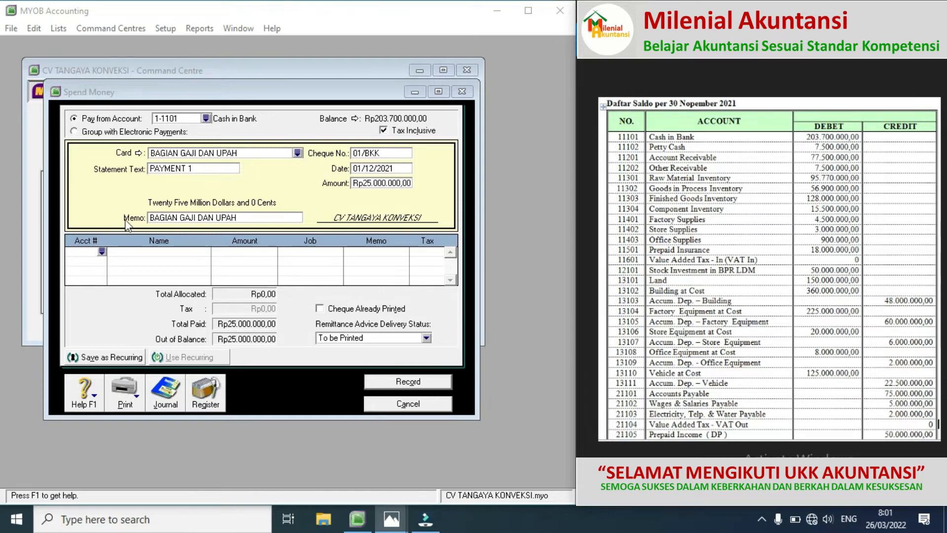
click(102, 252)
scroll(281, 212, up, 10)
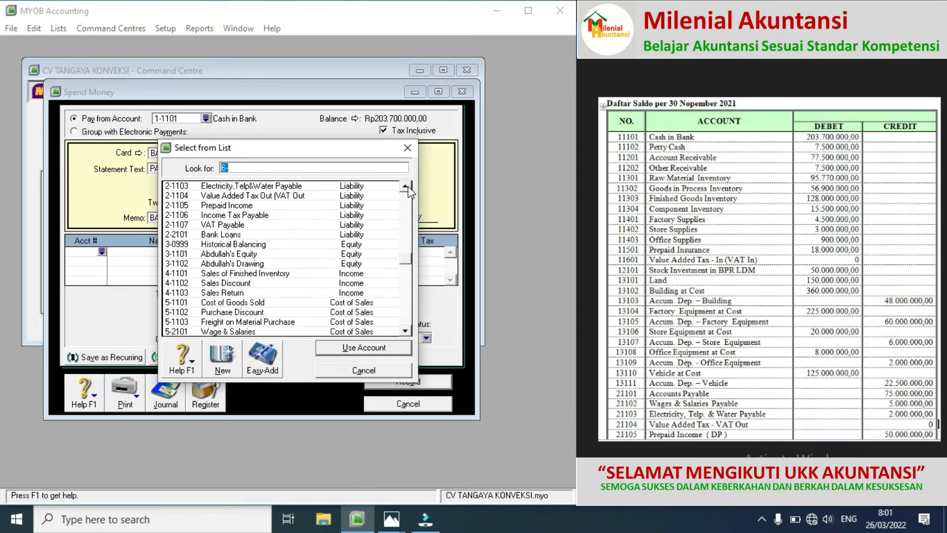
double_click(279, 206)
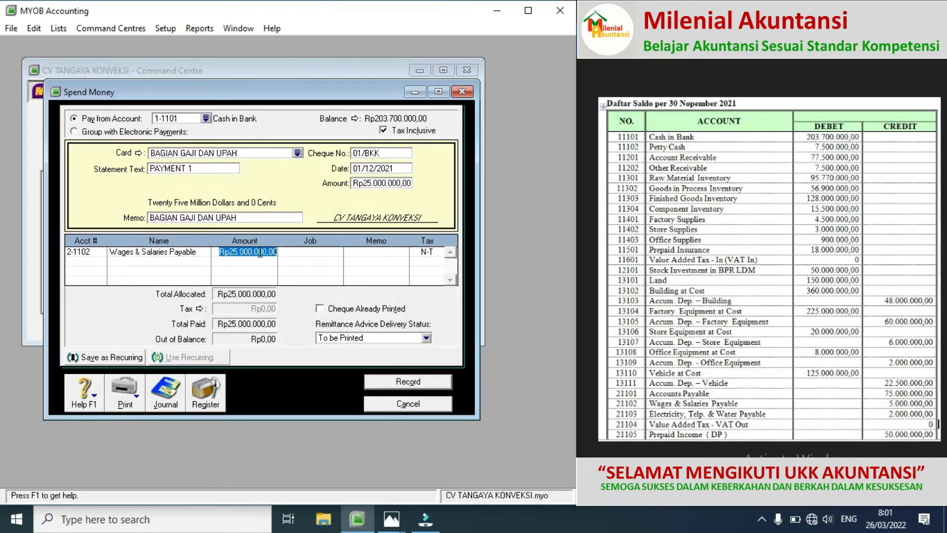
click(389, 382)
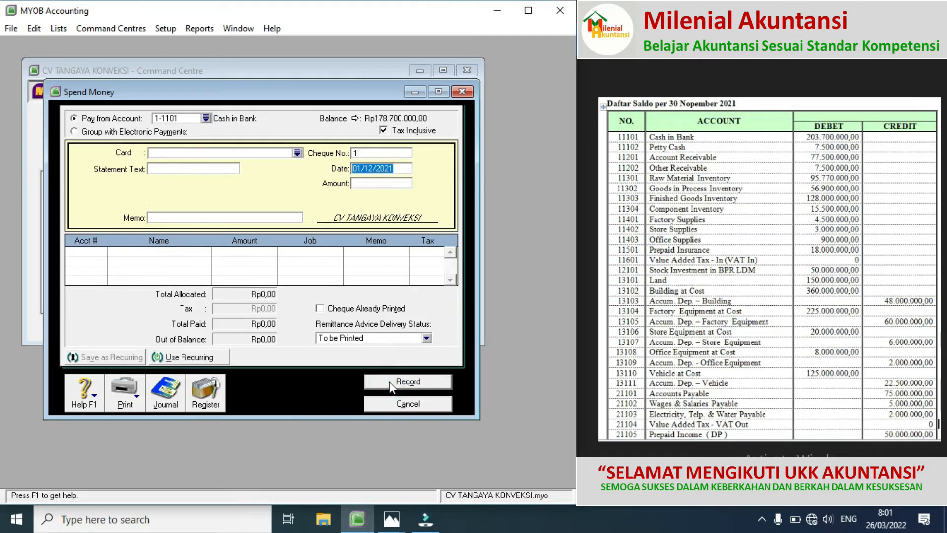
Step: Bring up cash receipt voucher 01/BKM, then leave the payment form and start a Receive Money entry
click(930, 273)
click(931, 275)
click(931, 274)
click(931, 275)
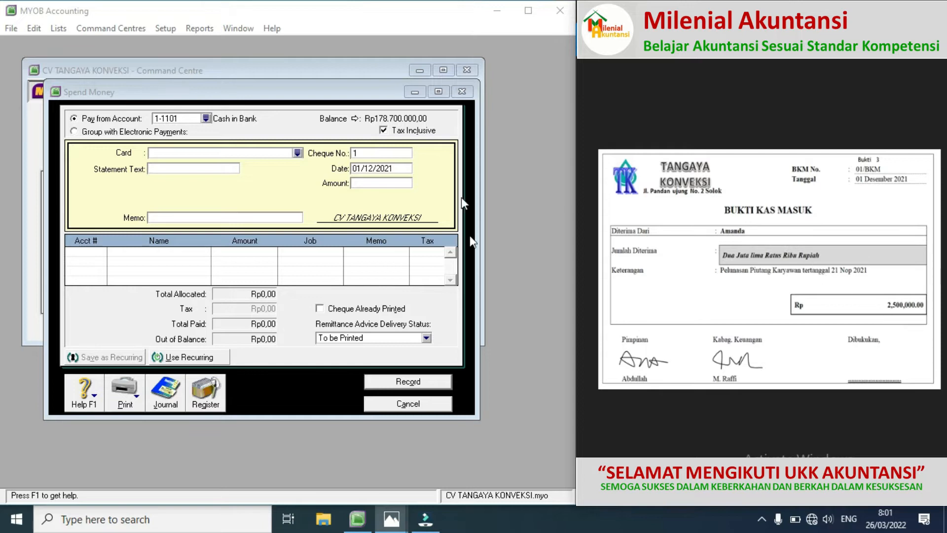
click(400, 404)
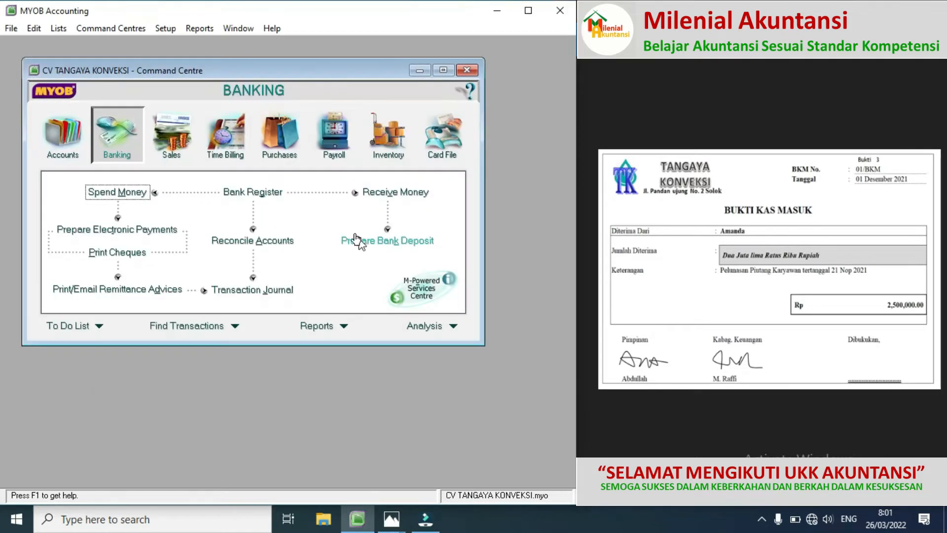
click(394, 191)
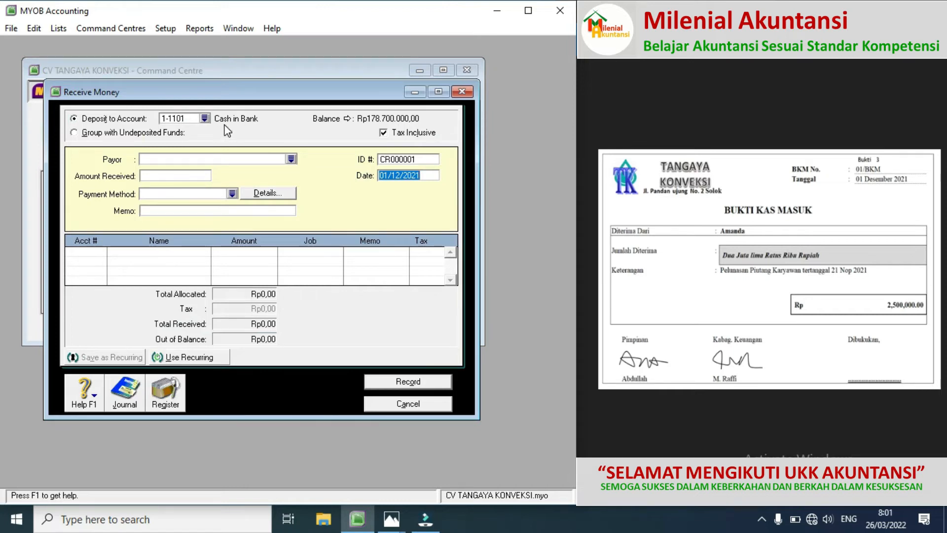
Step: Create an employee card for the payor named on the voucher, with card ID E2, and save it
click(291, 159)
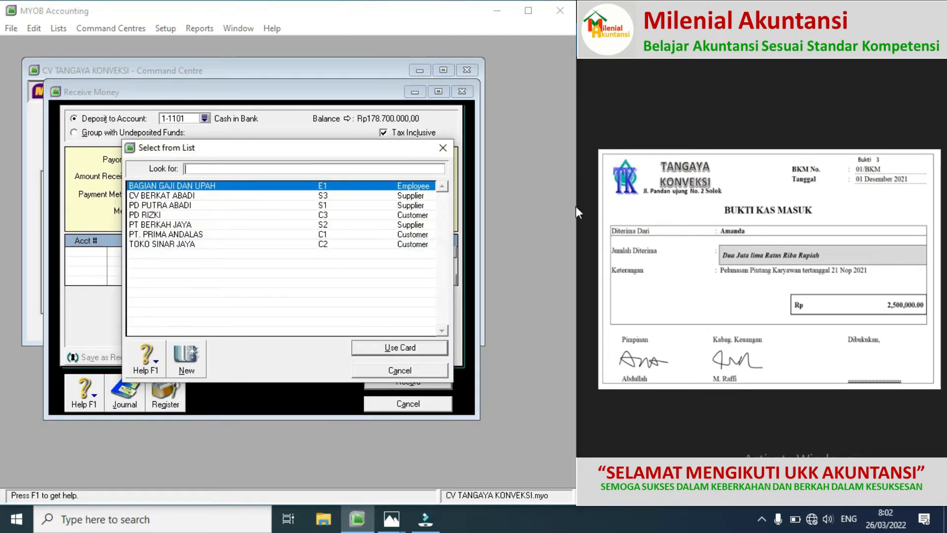
click(194, 353)
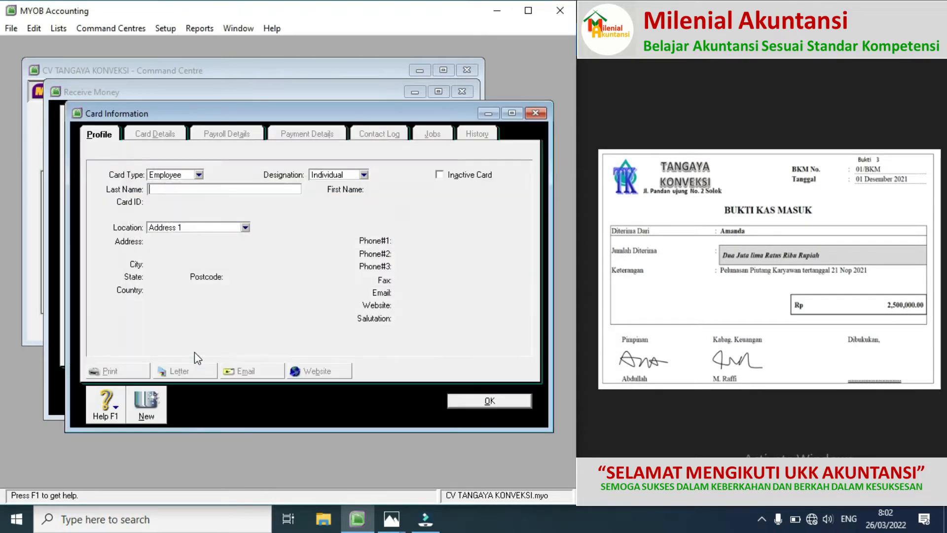
text(AMANDA)
key(Tab)
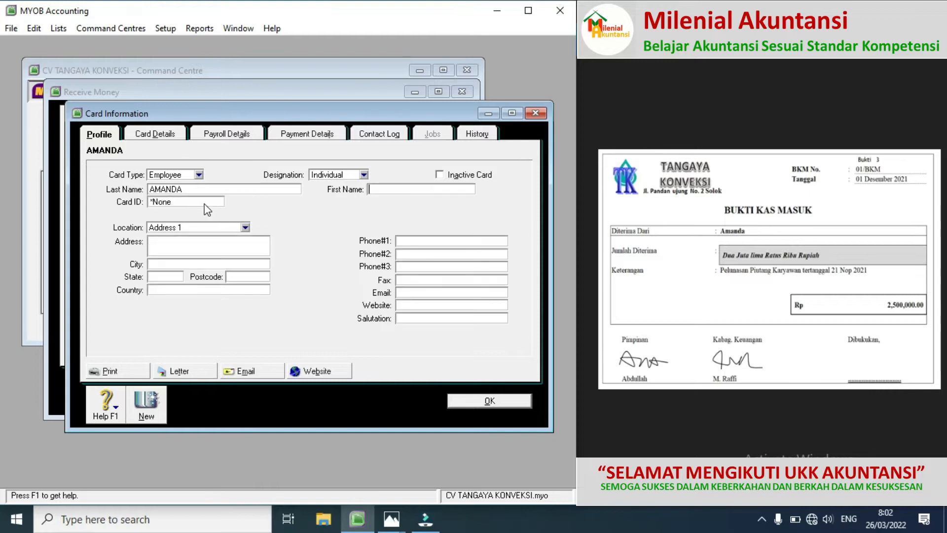
click(182, 205)
click(176, 205)
text(E2)
click(462, 401)
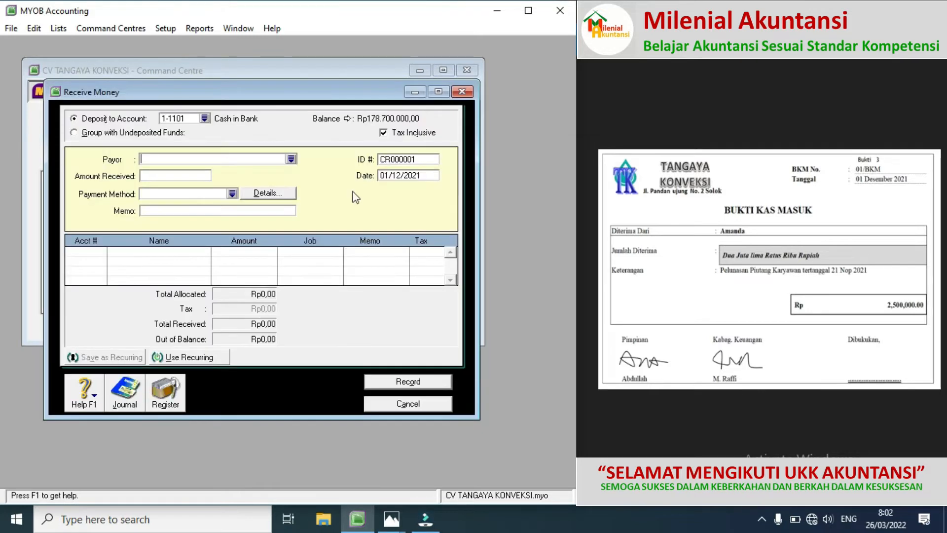
Step: Fill in the receipt with the new employee card E2 as payor, amount Rp2.500.000 and ID 01/BKM
click(291, 158)
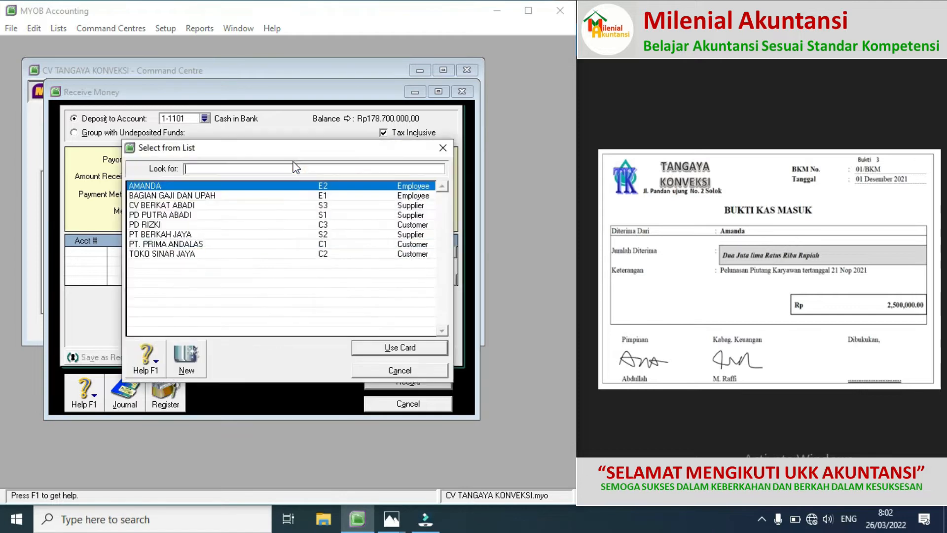
double_click(195, 187)
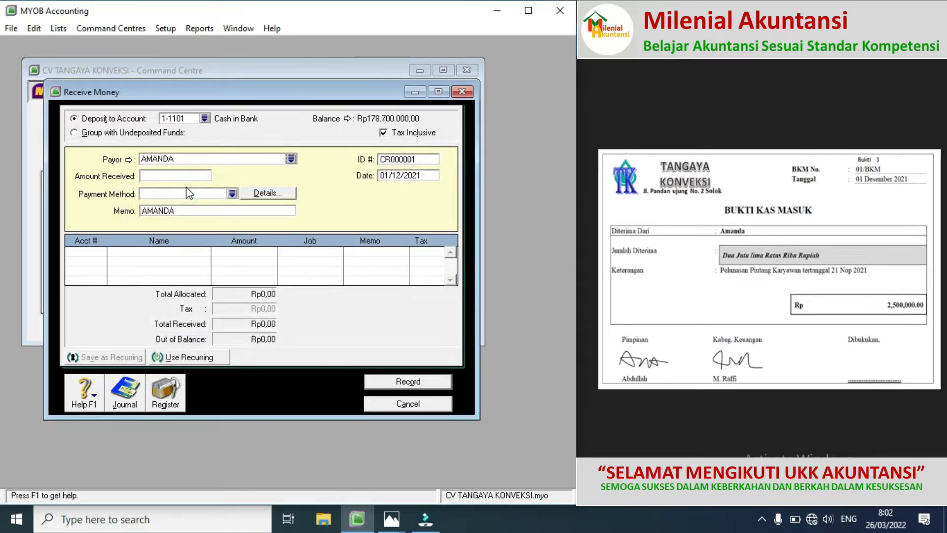
click(170, 176)
text(2500000)
click(402, 159)
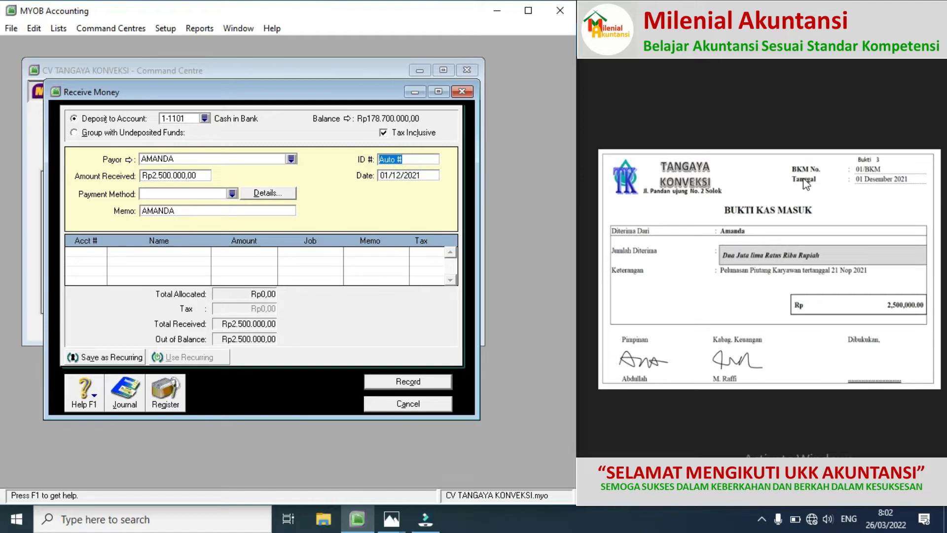
text(01/K)
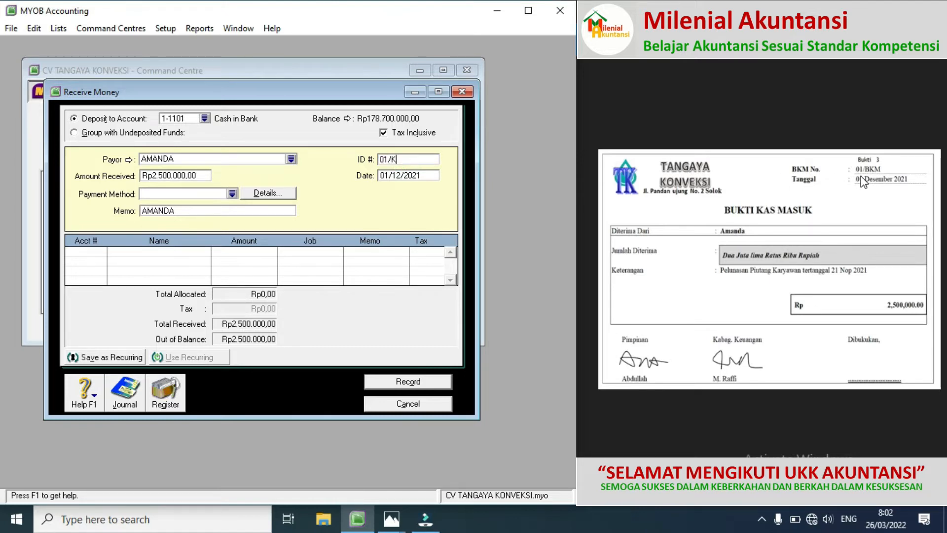
key(BackSpace)
key(BackSpace)
text(BKM)
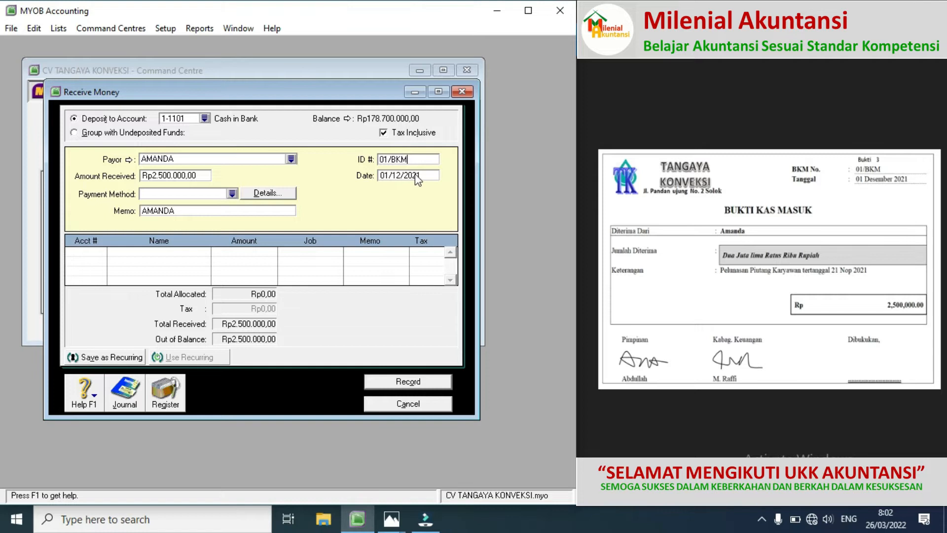
Step: Allocate the Rp2.500.000 receipt to account 1-1203 Other Receivable and record it
click(102, 257)
click(102, 254)
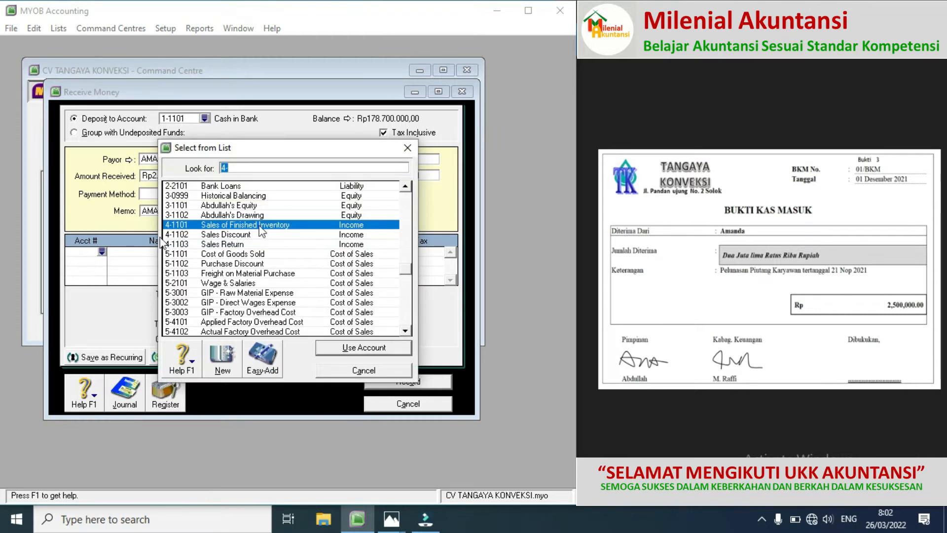
click(408, 269)
drag(409, 242, 407, 201)
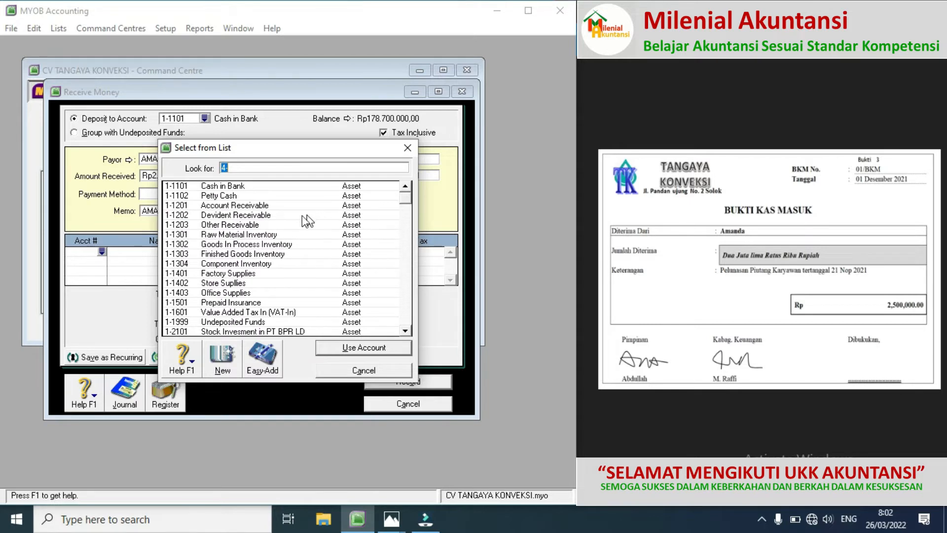
double_click(244, 227)
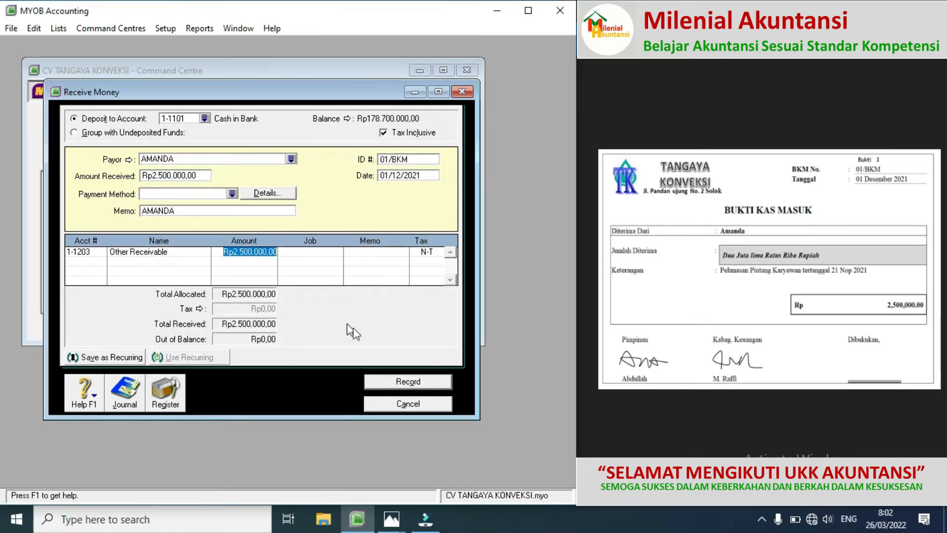
click(390, 383)
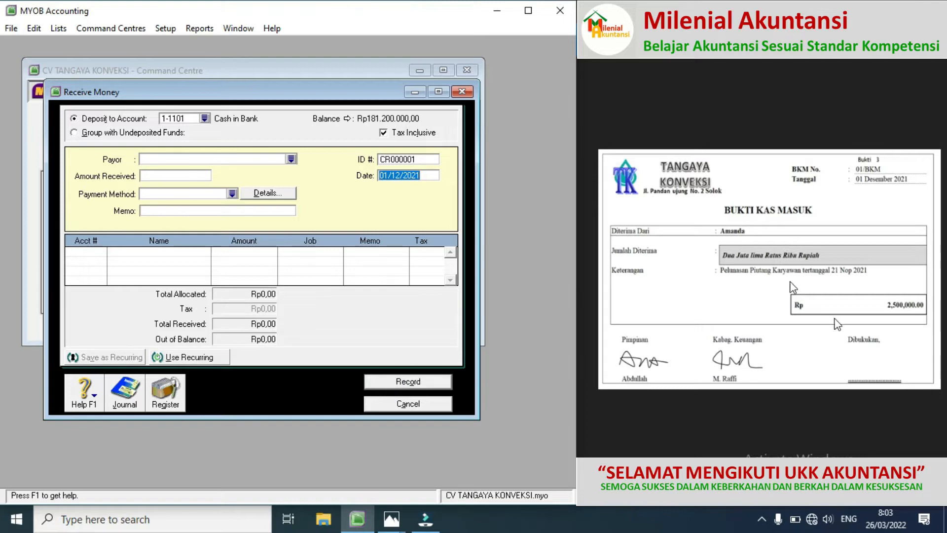
Step: Bring up material requisition voucher 01/BPPB/12, then leave the receipt form and start an Adjust Inventory entry
click(935, 277)
click(935, 276)
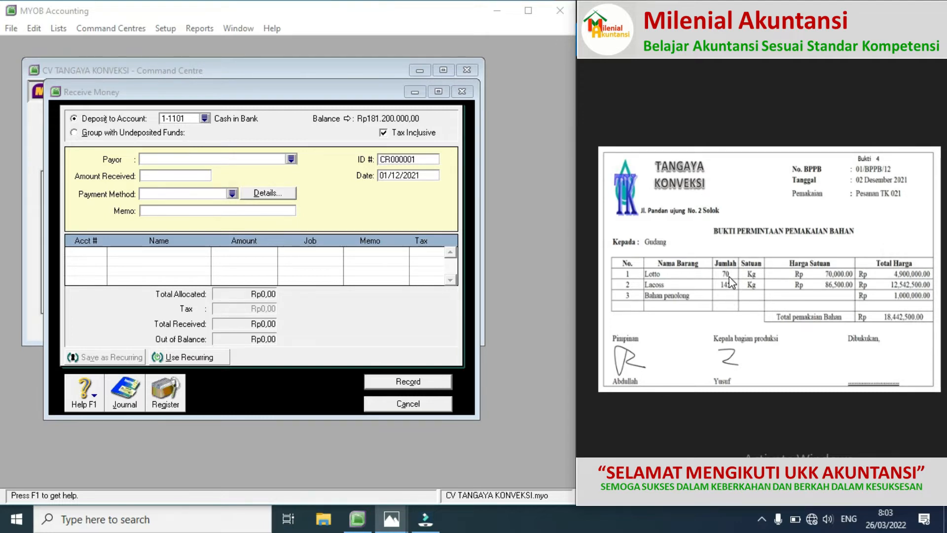
click(381, 404)
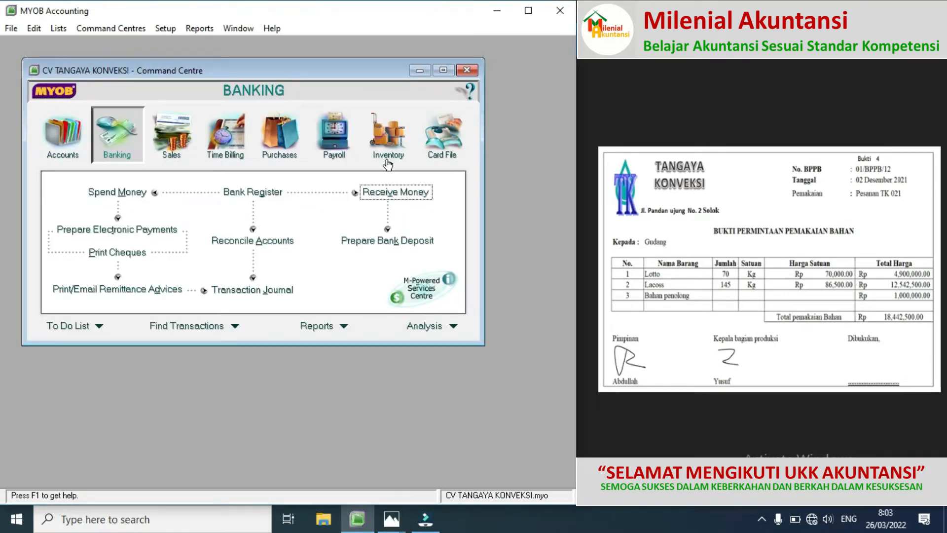
click(389, 143)
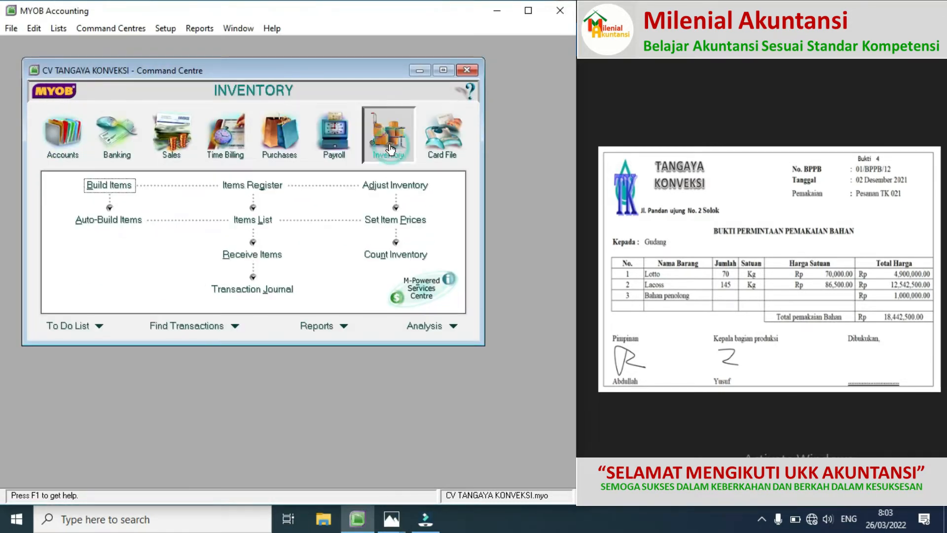
click(391, 185)
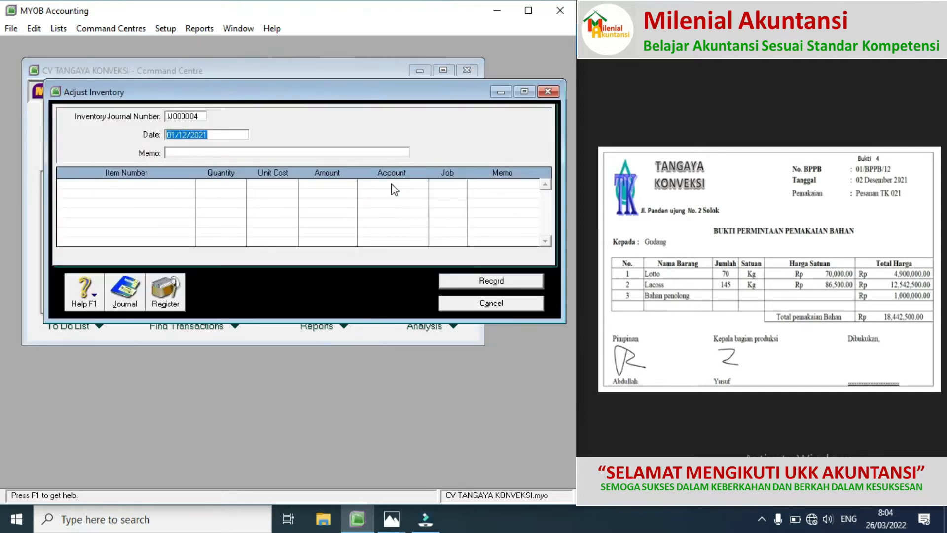
Step: Fill in the adjustment header with journal number 01/BPPB/, date 02/12/2021 and memo PESANAN TK-021
click(198, 114)
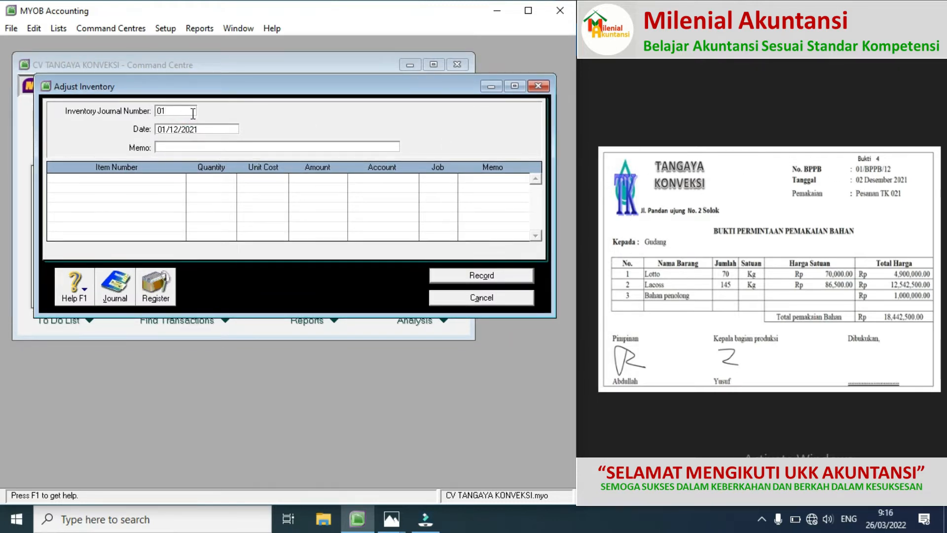
text(/BPPB/)
click(167, 130)
click(167, 130)
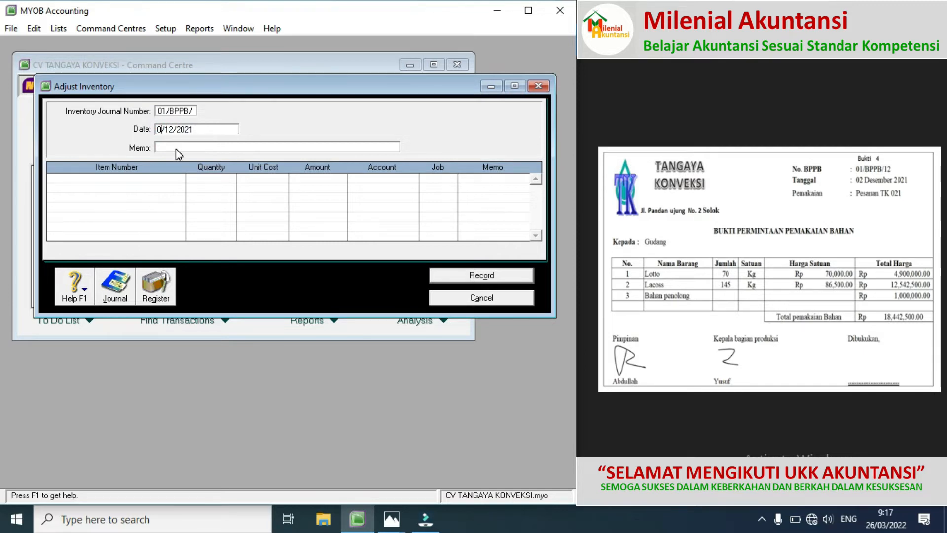
click(166, 147)
text(PESANAN TK)
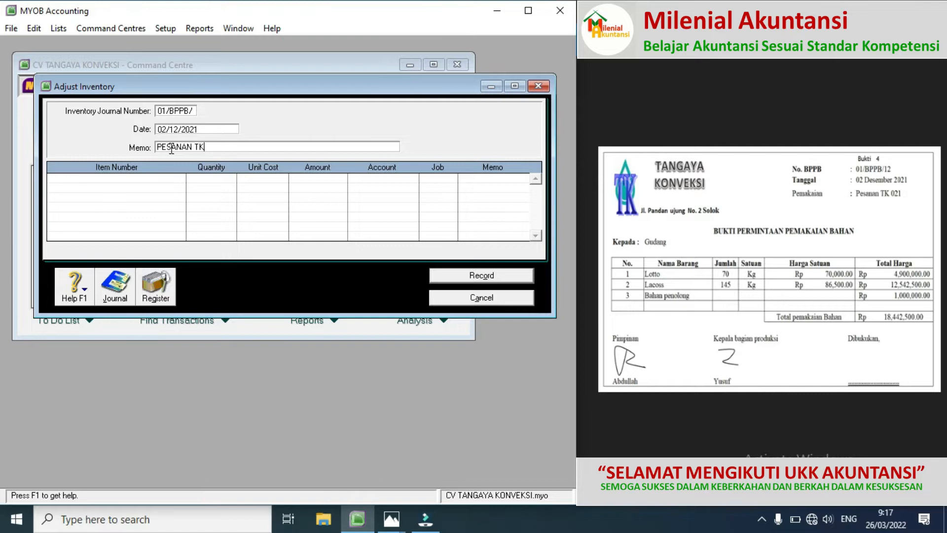
text(-021)
Step: Add item LT-00 (Lotto) to the inventory adjustment with quantity -70
click(152, 179)
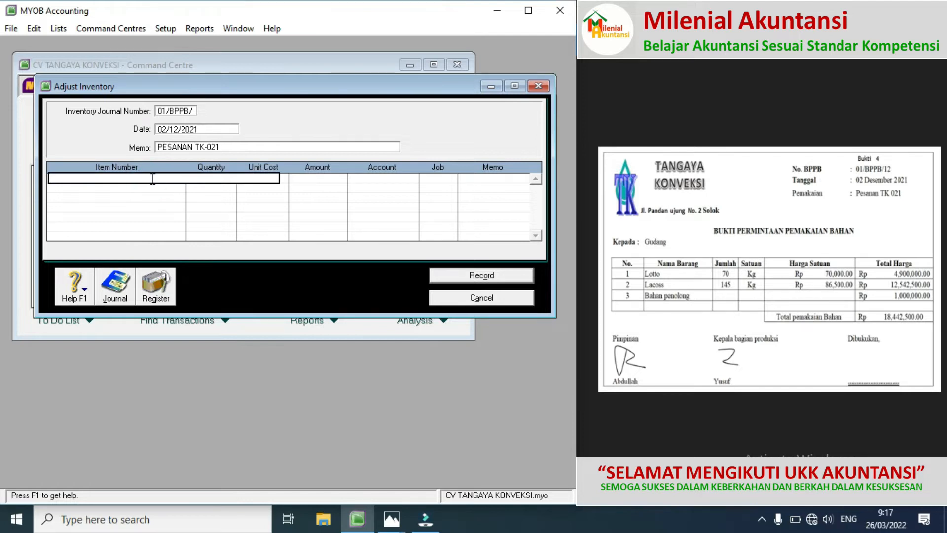
key(Return)
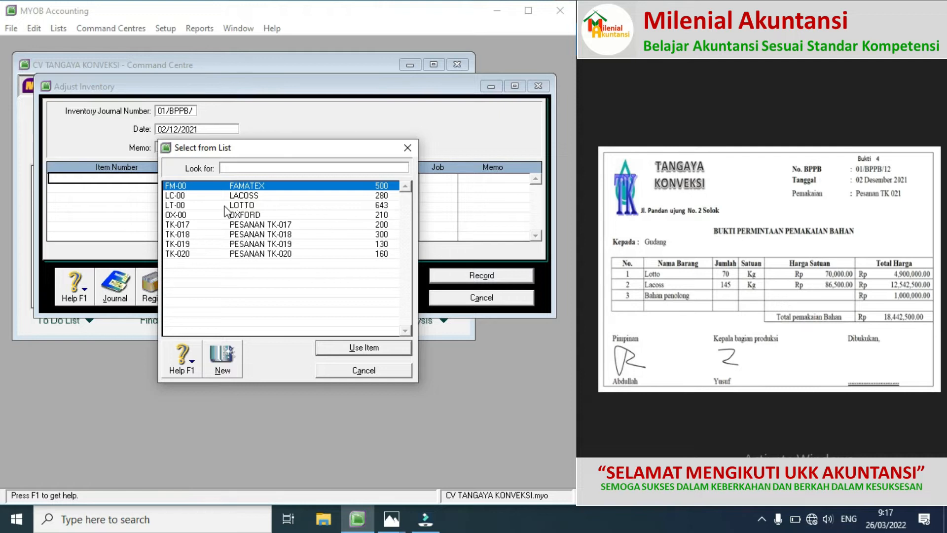
double_click(193, 206)
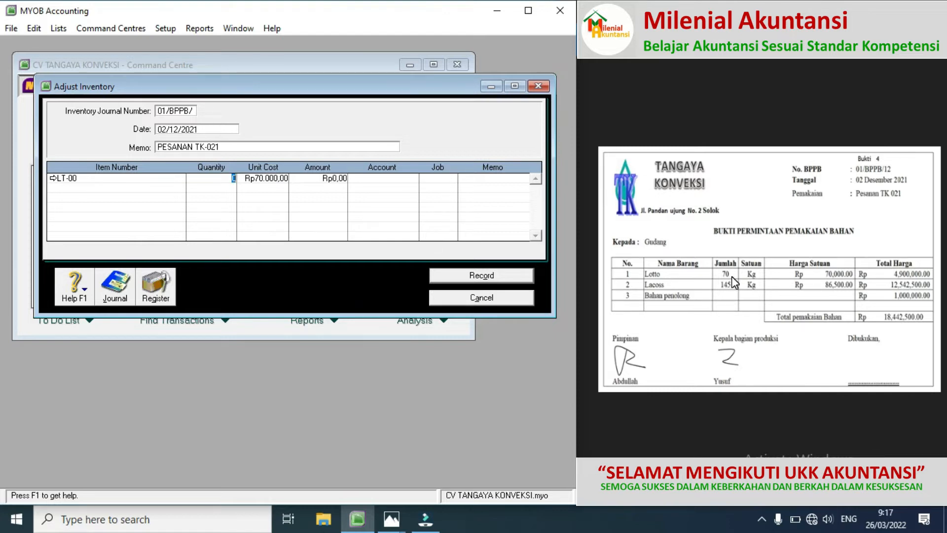
text(-70)
click(272, 182)
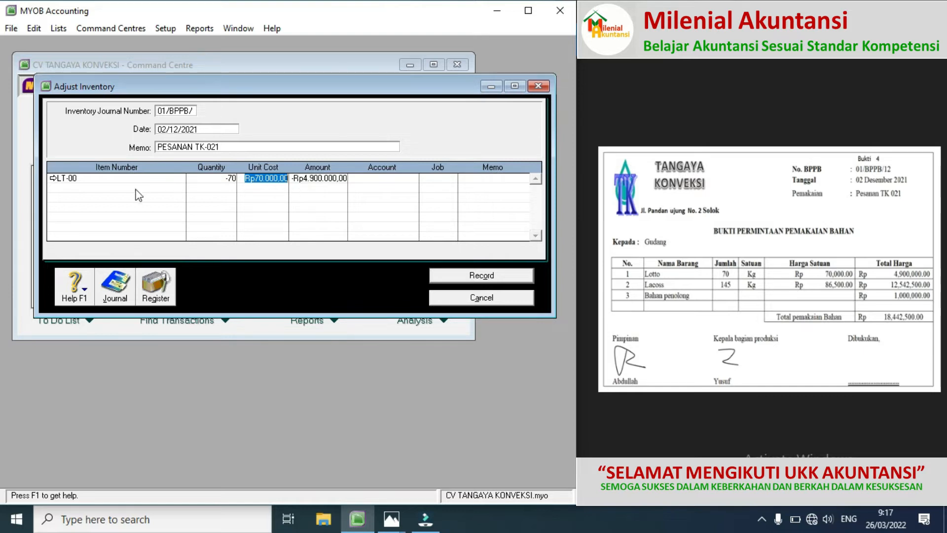
Step: Add item LC-00 (Lacoss) on the second adjustment line with quantity -145
click(76, 189)
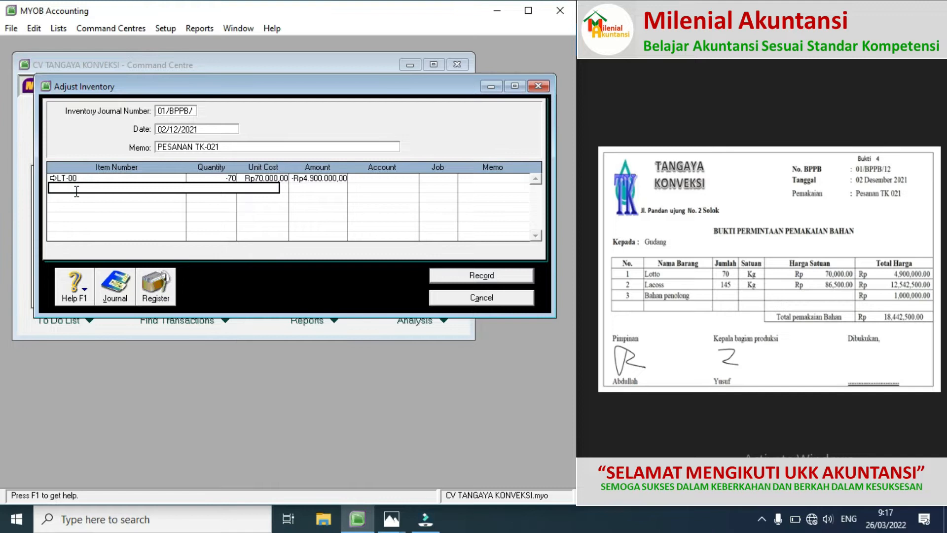
key(Return)
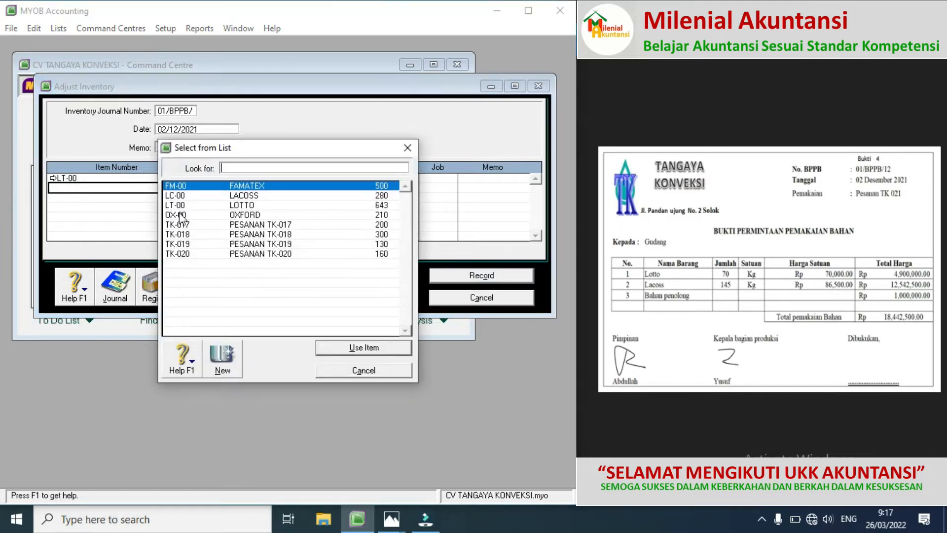
double_click(238, 196)
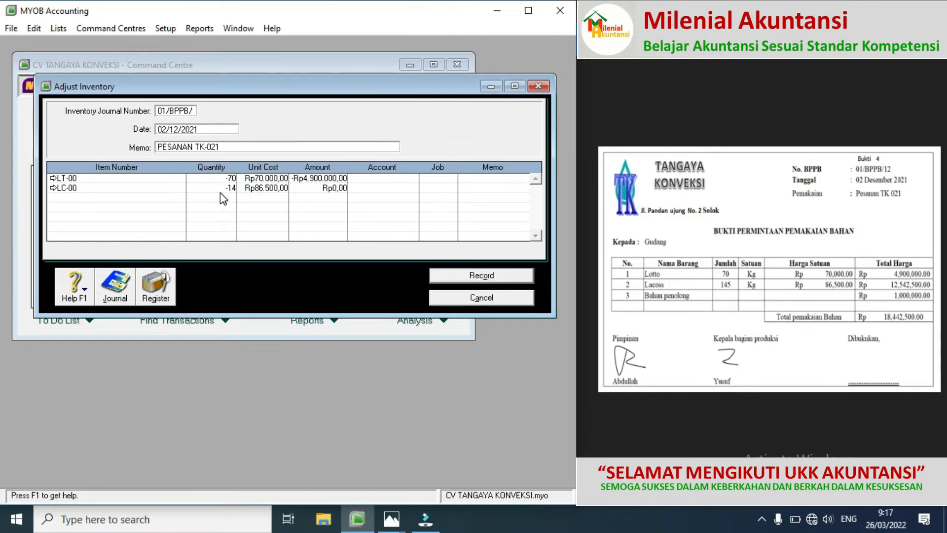
click(278, 191)
Step: Assign account 5-3001 GIP - Raw Material Expense to the LT-00 line
click(410, 179)
click(409, 180)
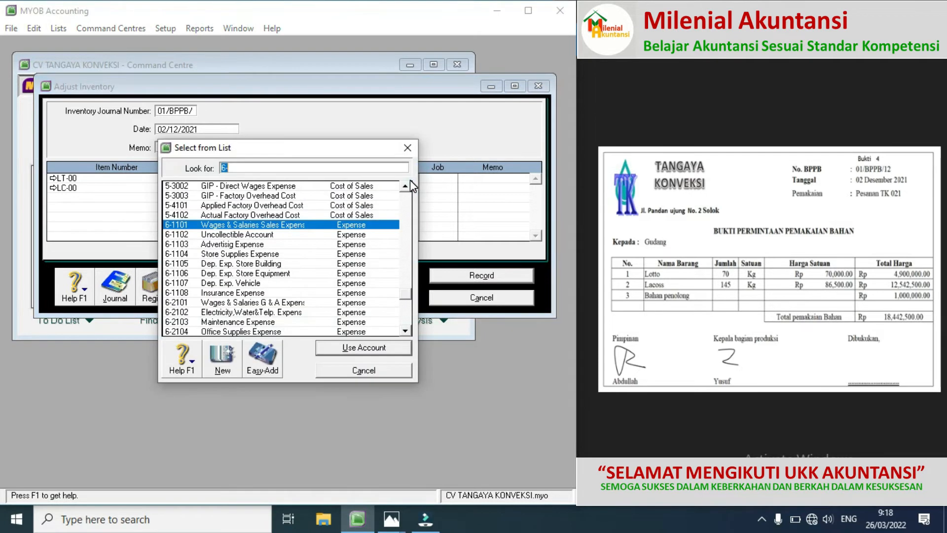
click(405, 186)
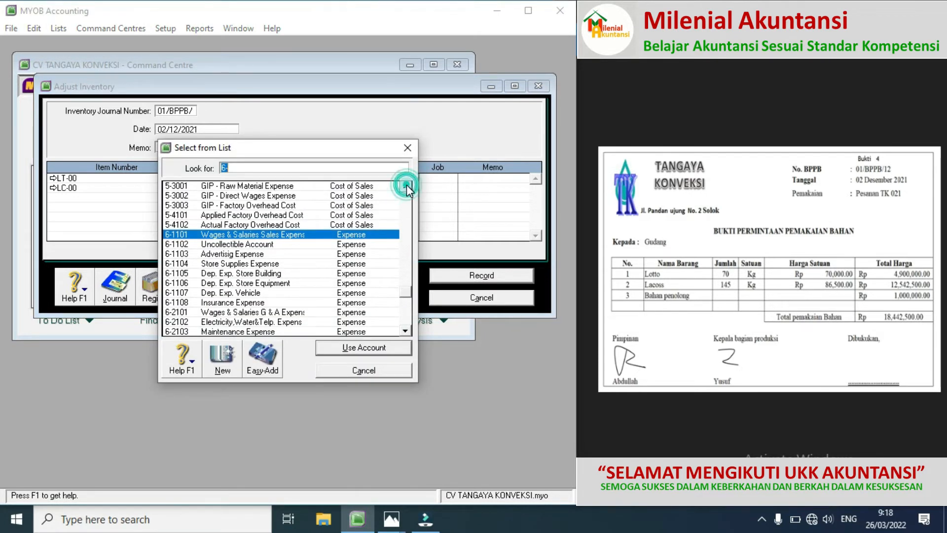
click(404, 187)
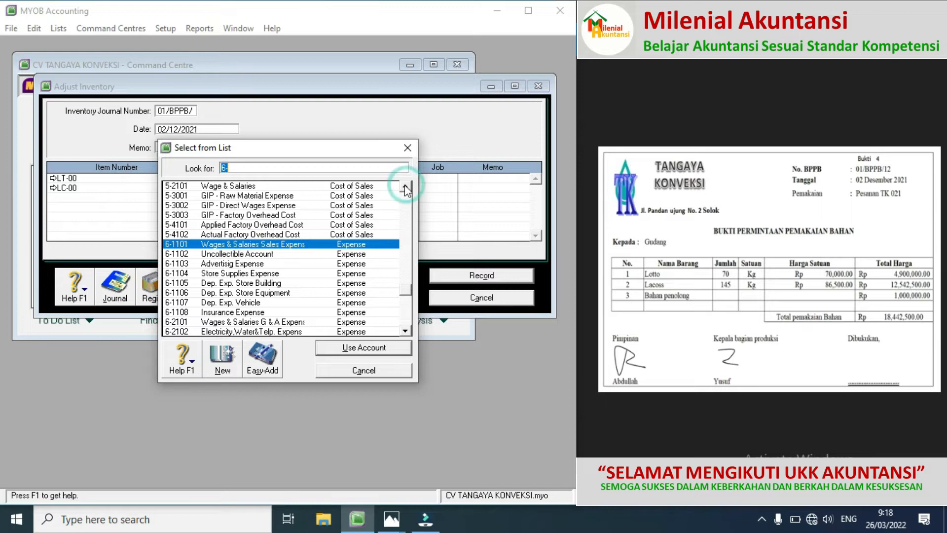
double_click(275, 196)
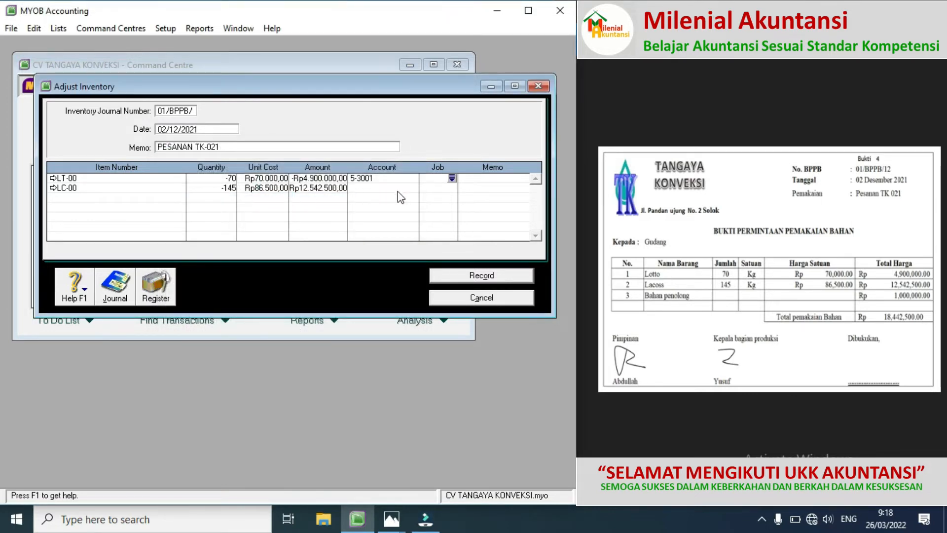
Step: Assign account 5-3001 GIP - Raw Material Expense to the LC-00 line and record the adjustment
click(409, 190)
click(411, 190)
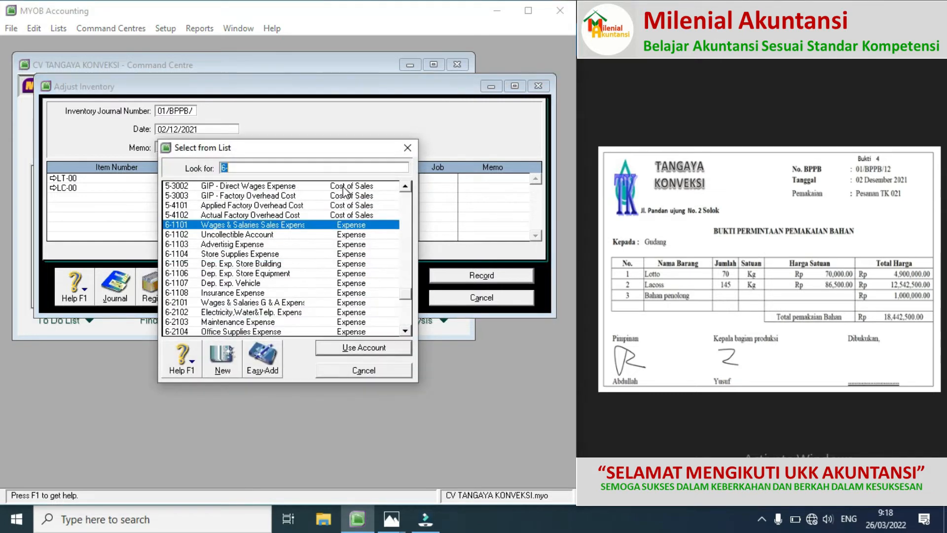
click(405, 187)
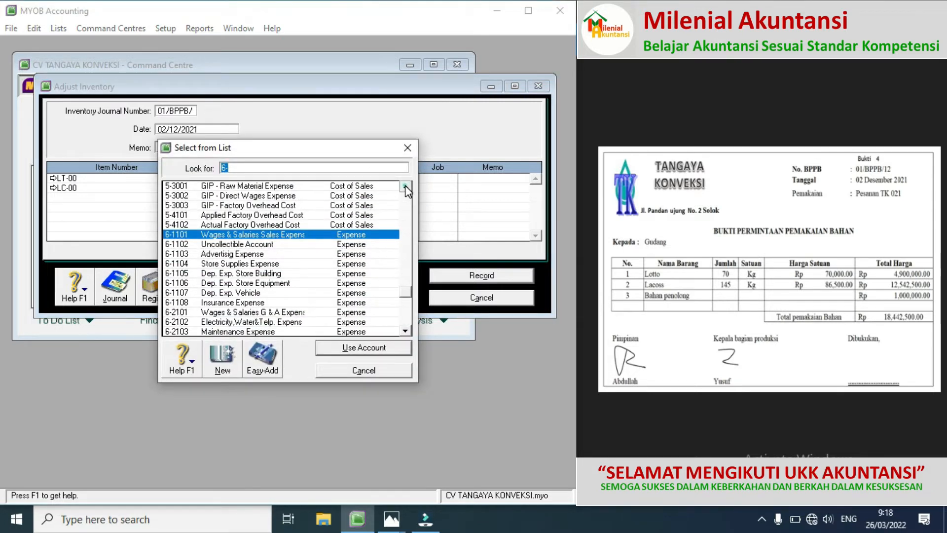
click(373, 185)
double_click(374, 187)
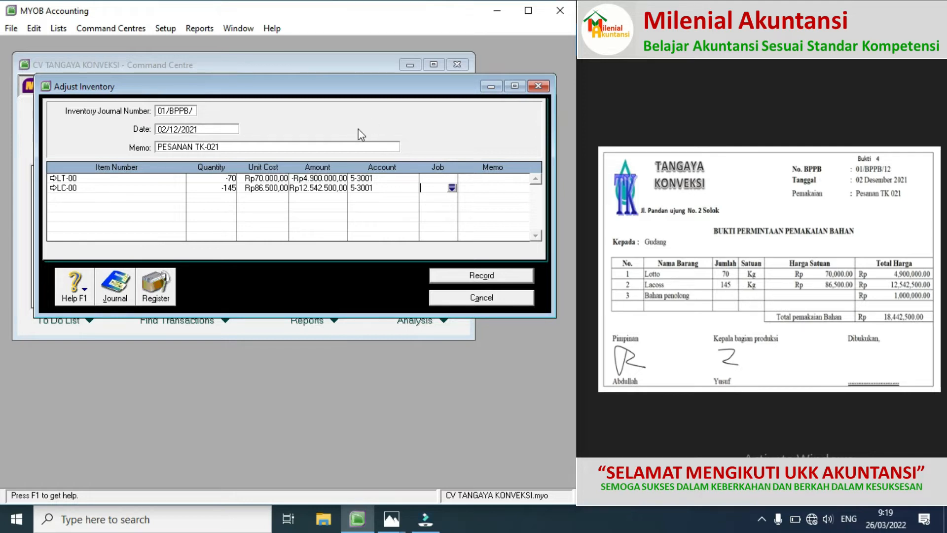
click(468, 275)
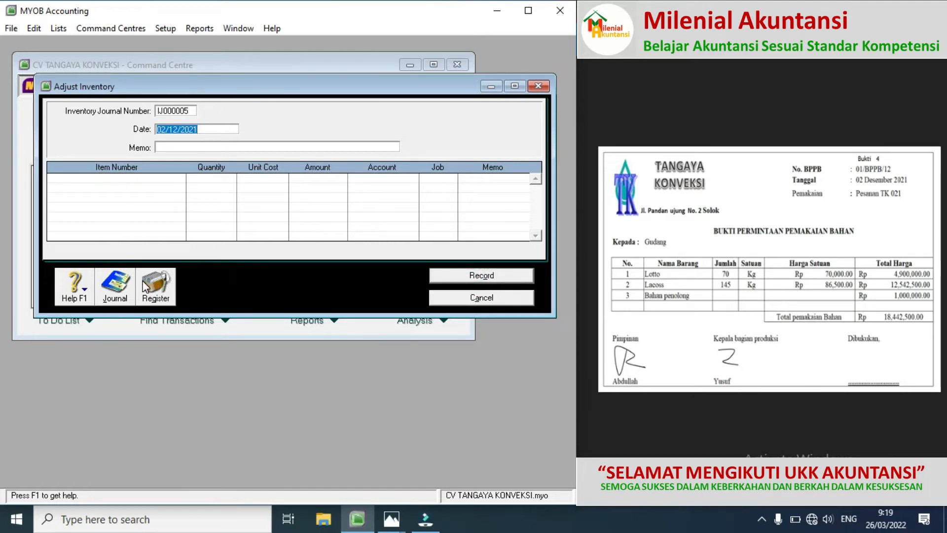
Step: Review the inventory transaction journal down to the latest entries, then close it
click(120, 292)
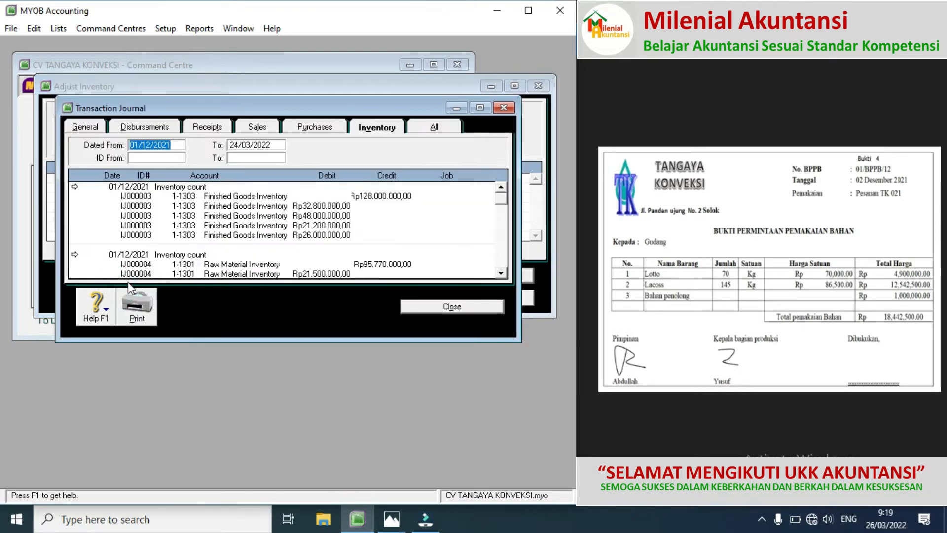
click(501, 272)
click(501, 272)
click(501, 272)
click(501, 272)
click(501, 273)
click(501, 272)
click(501, 272)
click(502, 272)
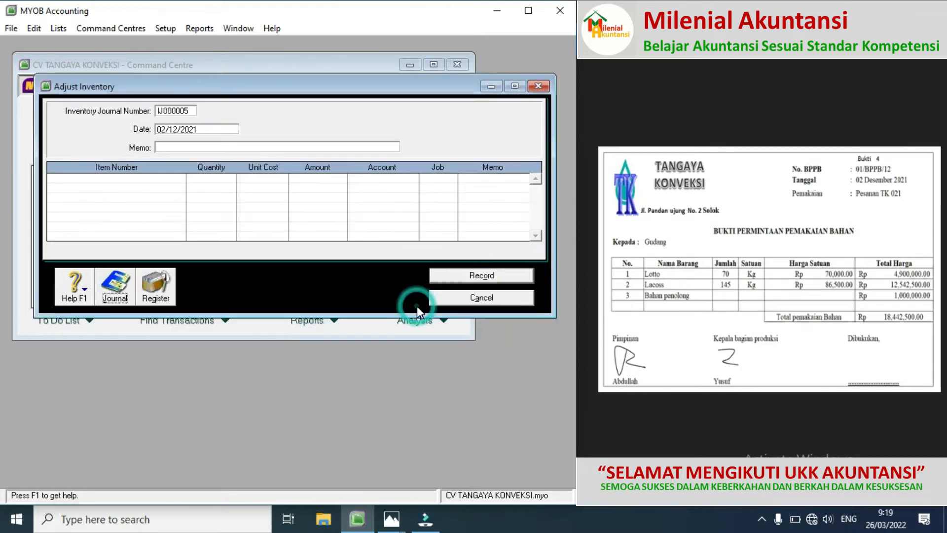
click(417, 306)
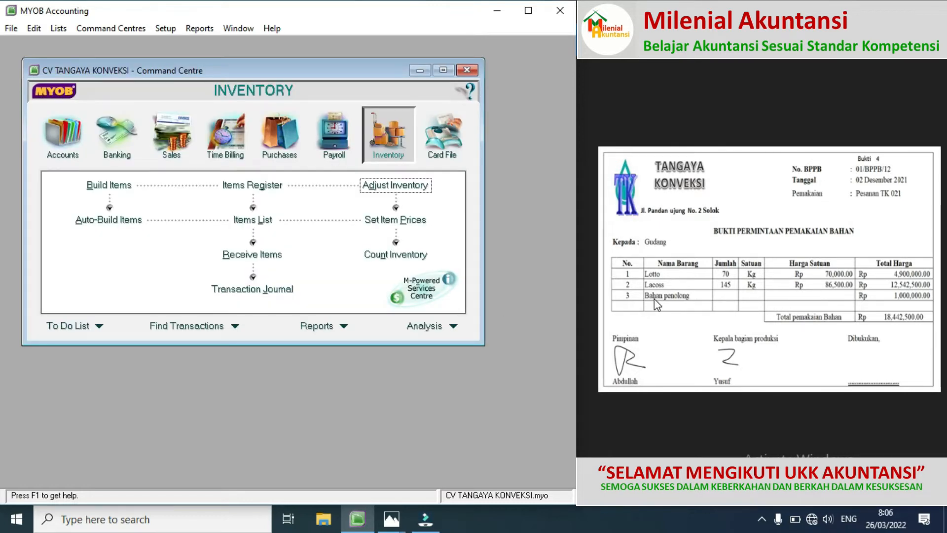
Step: Start a new general journal entry and set its number to 01/BPPB/
click(63, 133)
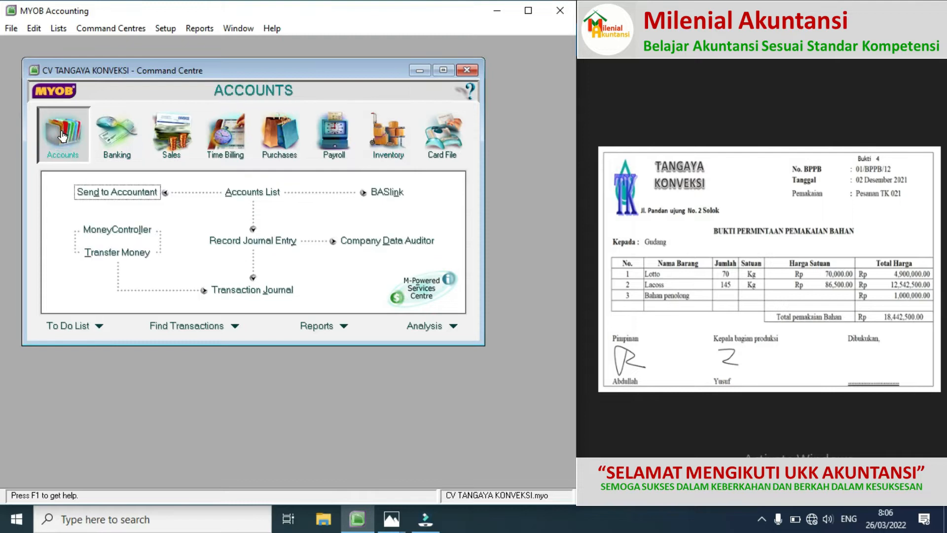
click(260, 243)
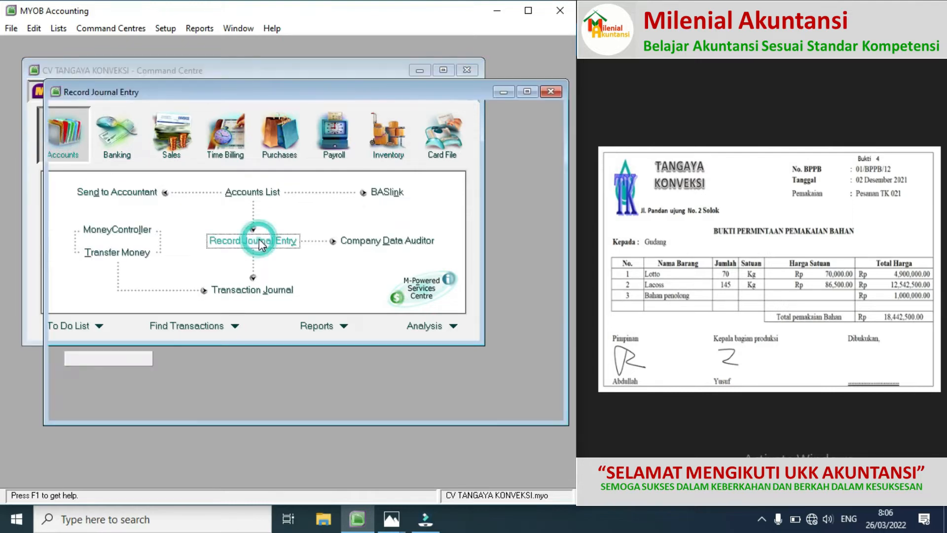
click(184, 169)
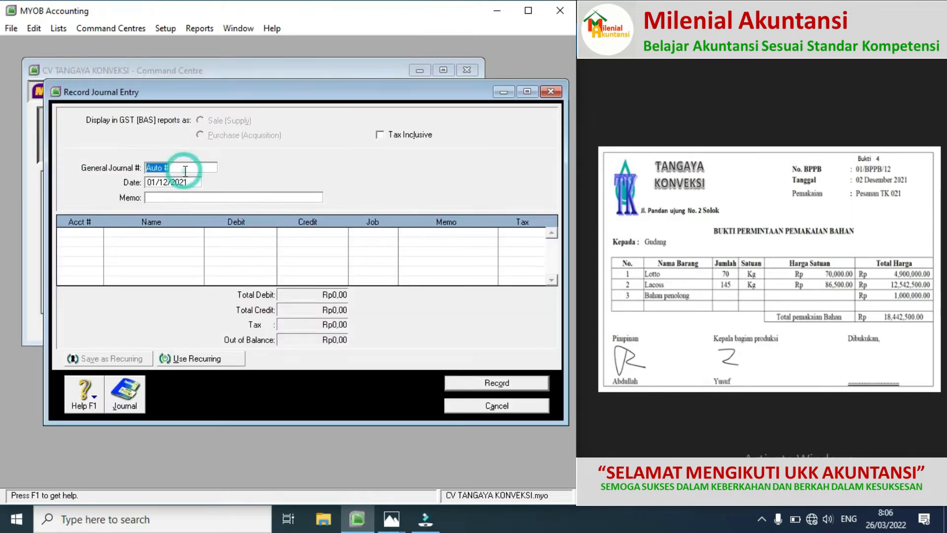
text(01/BPPB/)
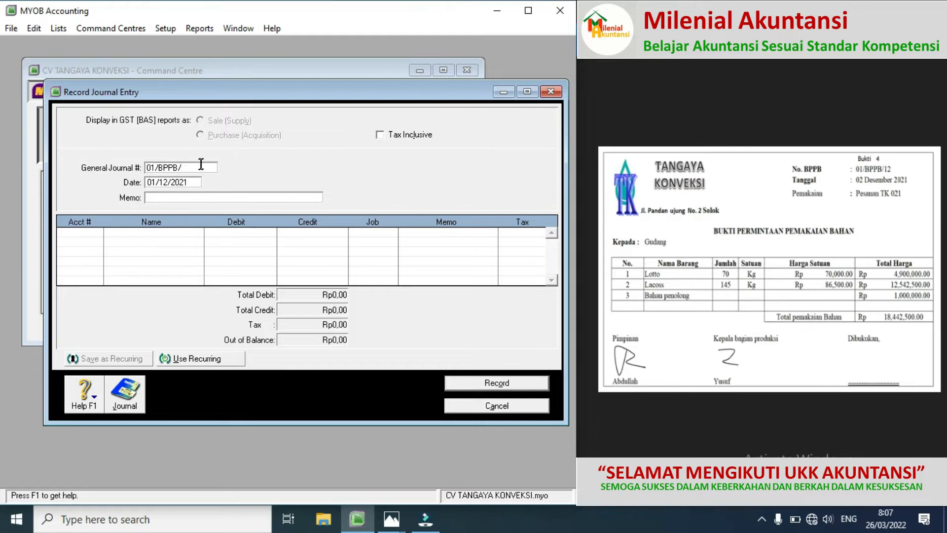
key(Tab)
Step: Set the journal entry's date to 02/12/2021 and its memo to PESANAN TK-021
click(159, 184)
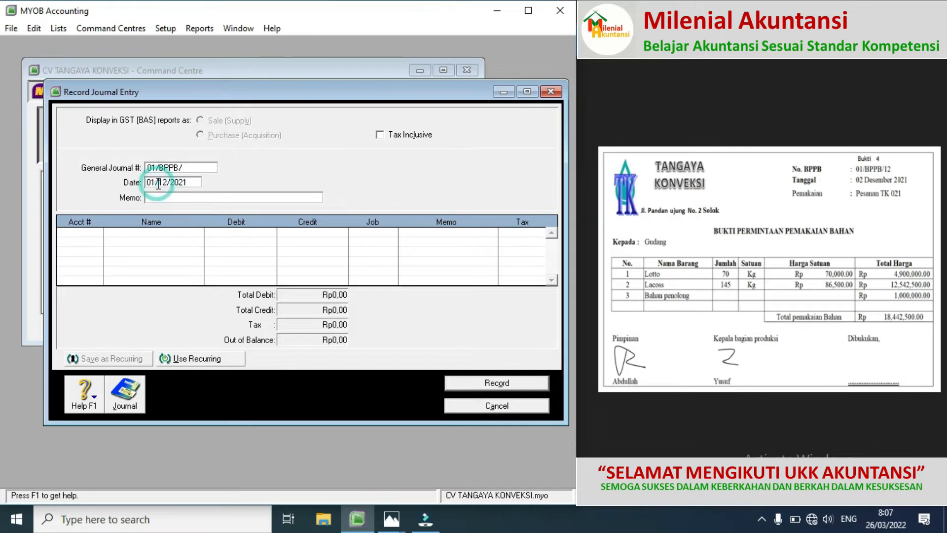
double_click(157, 184)
click(156, 184)
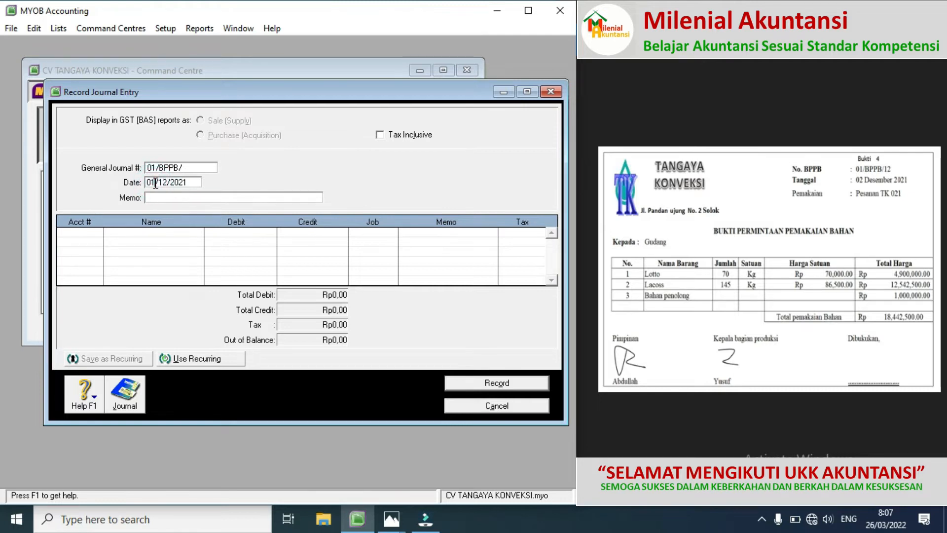
key(BackSpace)
text(2)
click(157, 198)
text(PESANAN T)
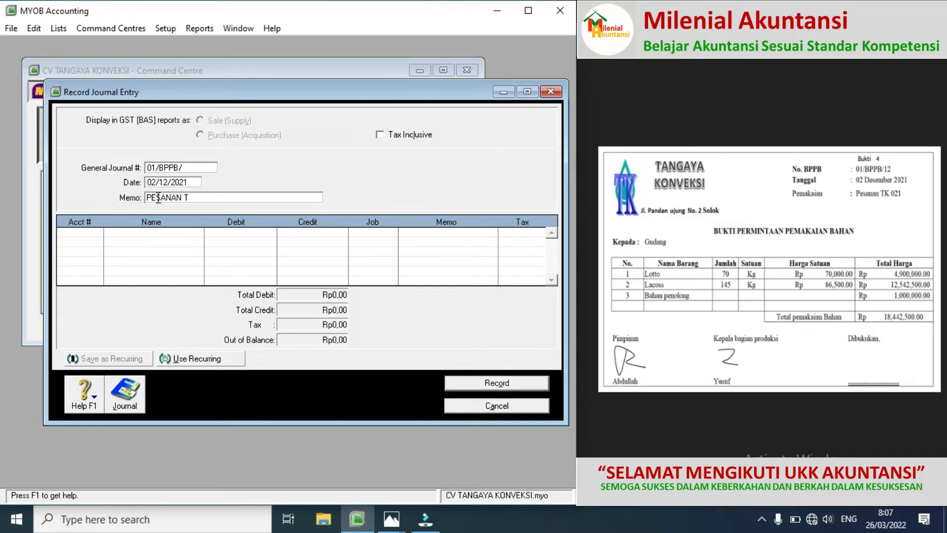
text(K-021)
Step: Debit account 5-4102 Actual Factory Overhead Cost with 1000000 on the first journal line
click(93, 235)
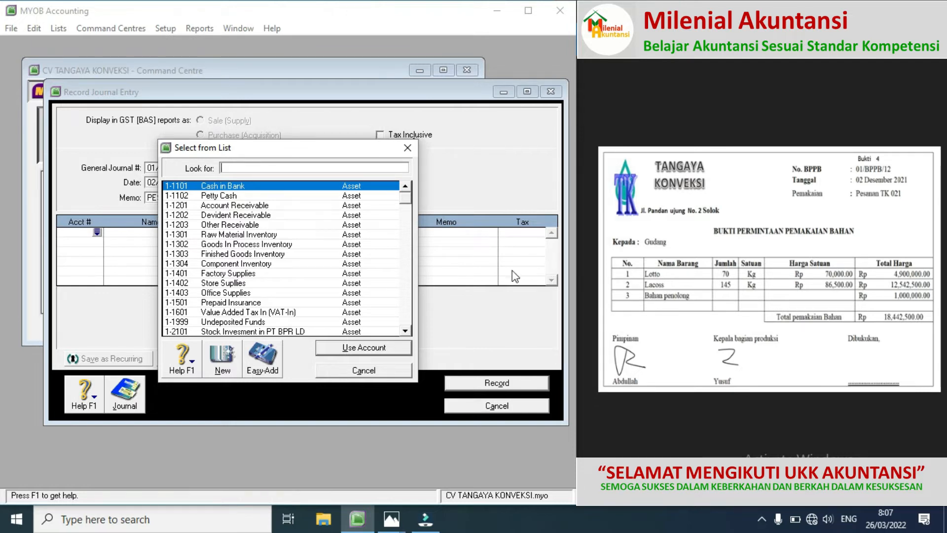
click(405, 279)
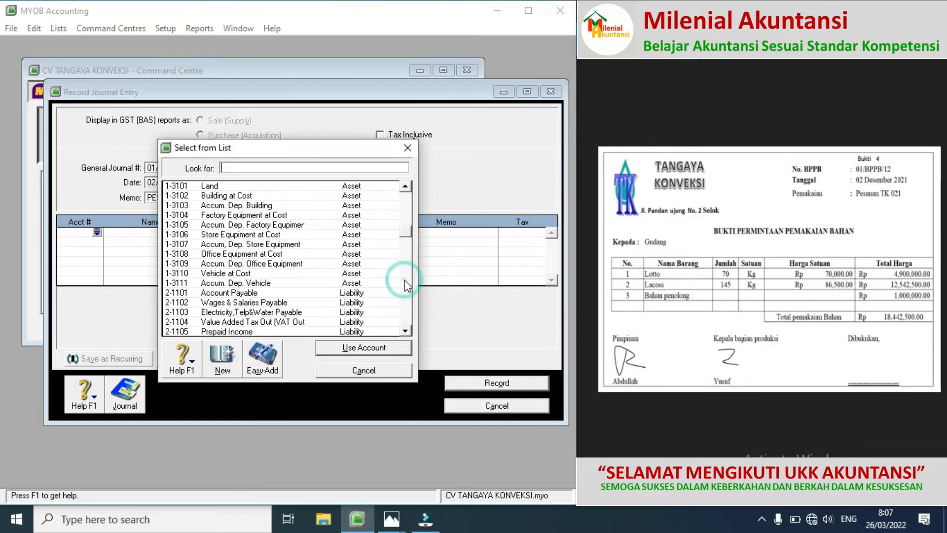
click(404, 291)
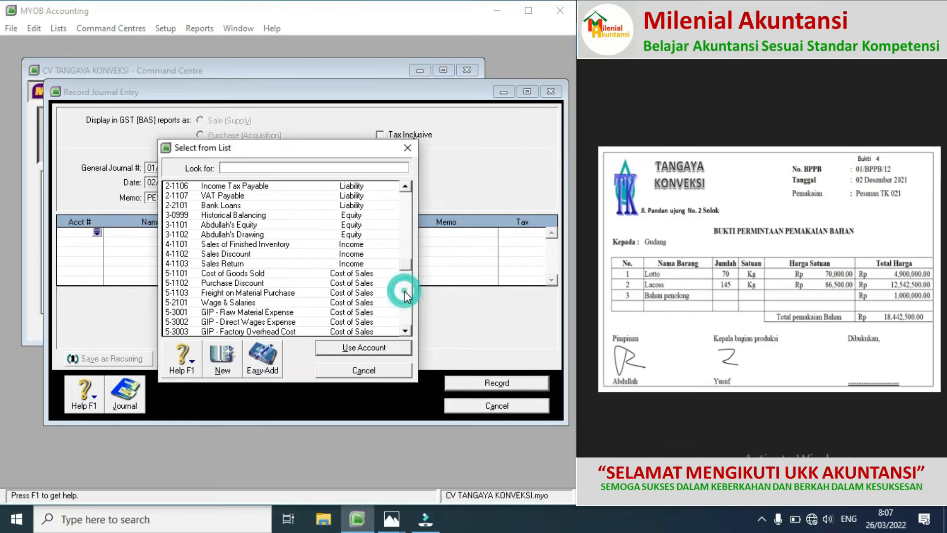
click(405, 331)
click(405, 331)
click(405, 331)
click(406, 332)
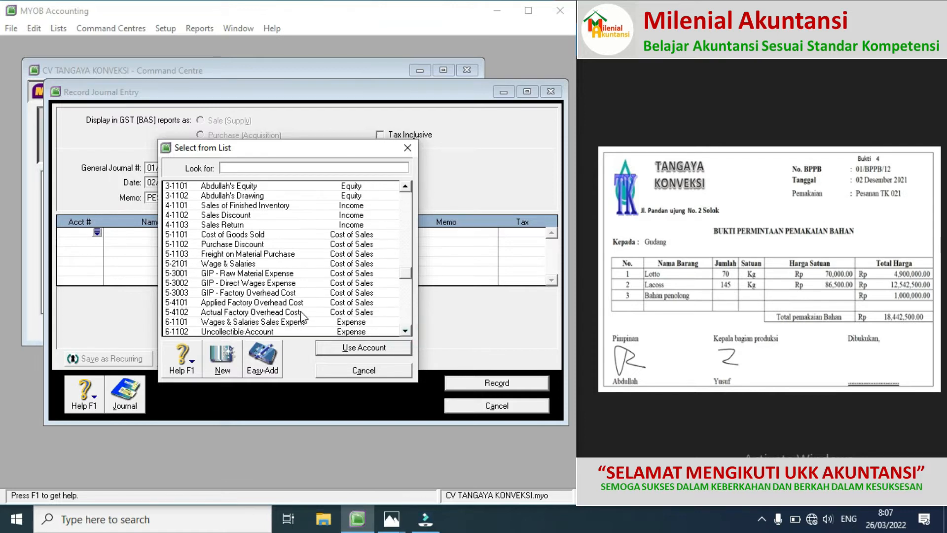
double_click(263, 313)
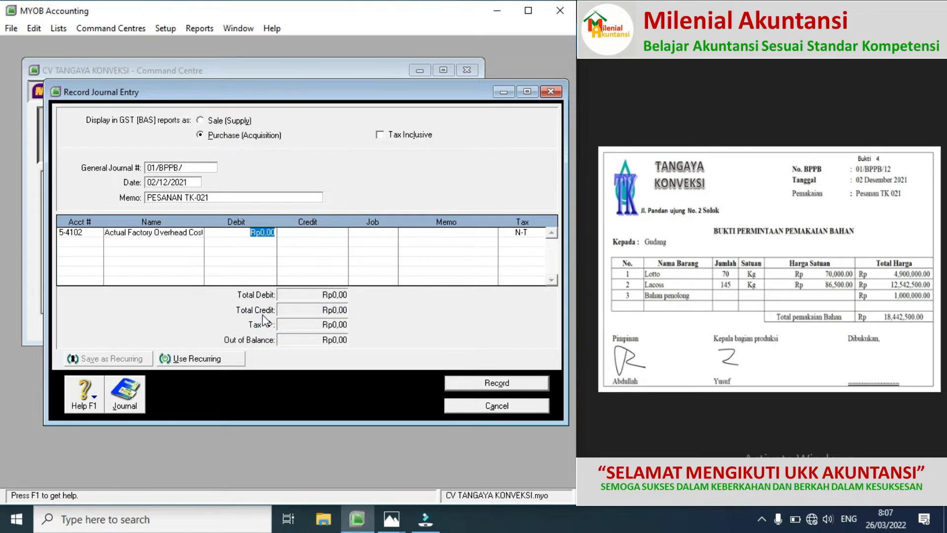
text(1000000)
Step: Credit account 1-1304 Component Inventory with Rp1.000.000,00 on the second line and record the journal entry
click(97, 244)
click(97, 243)
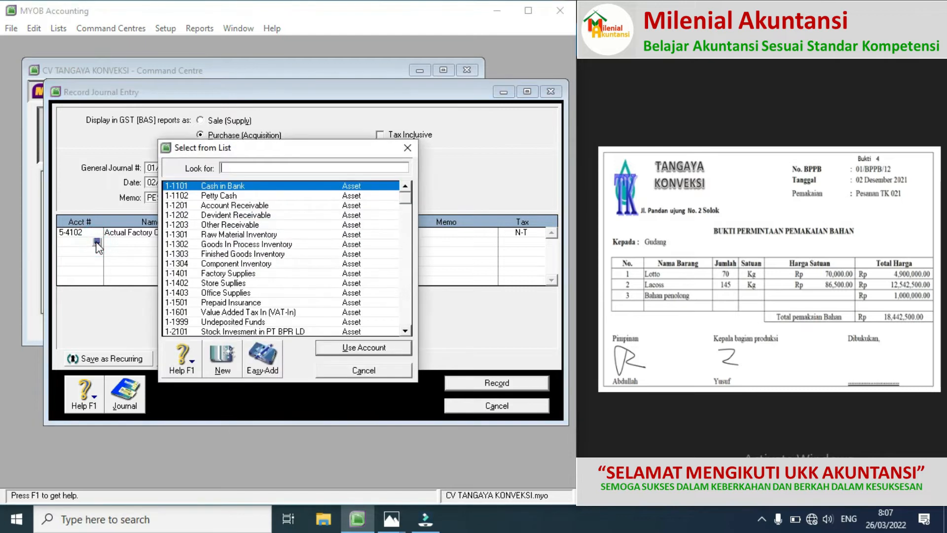
double_click(213, 264)
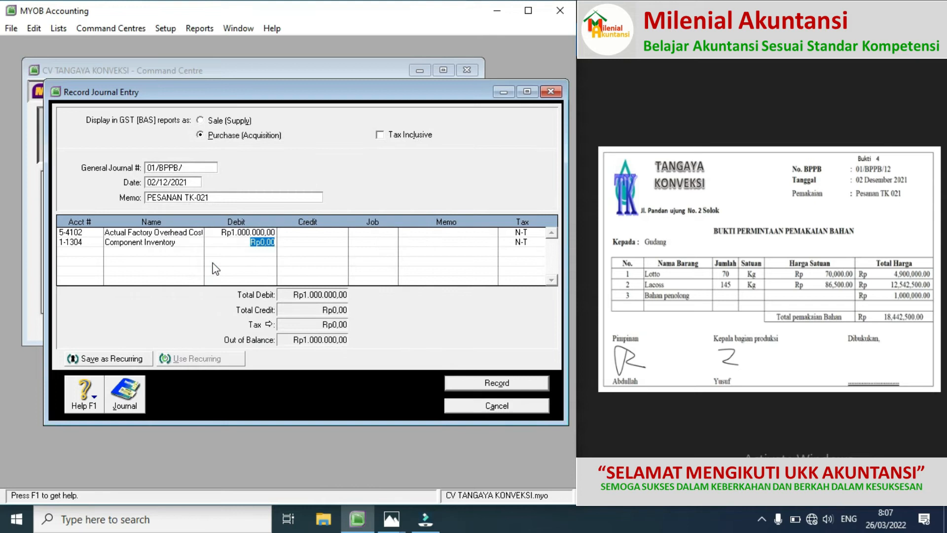
click(317, 244)
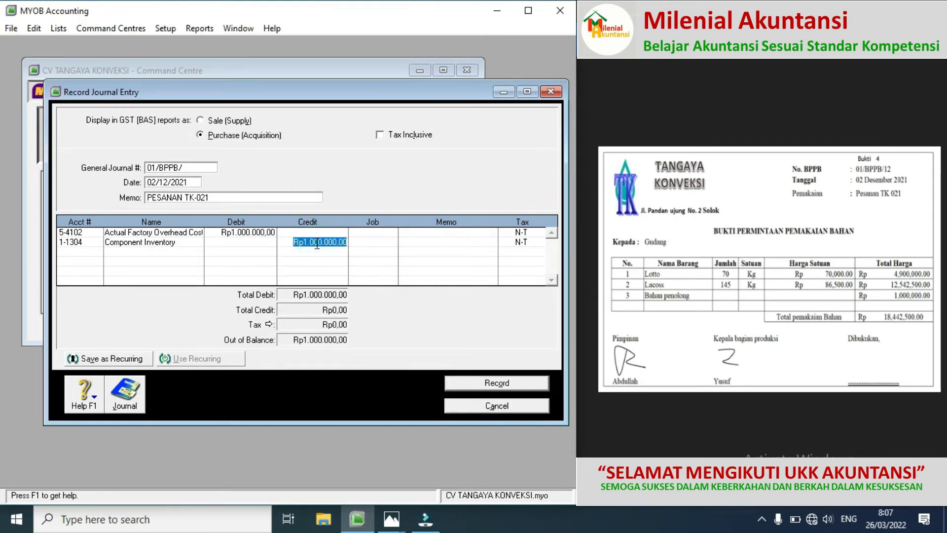
key(Tab)
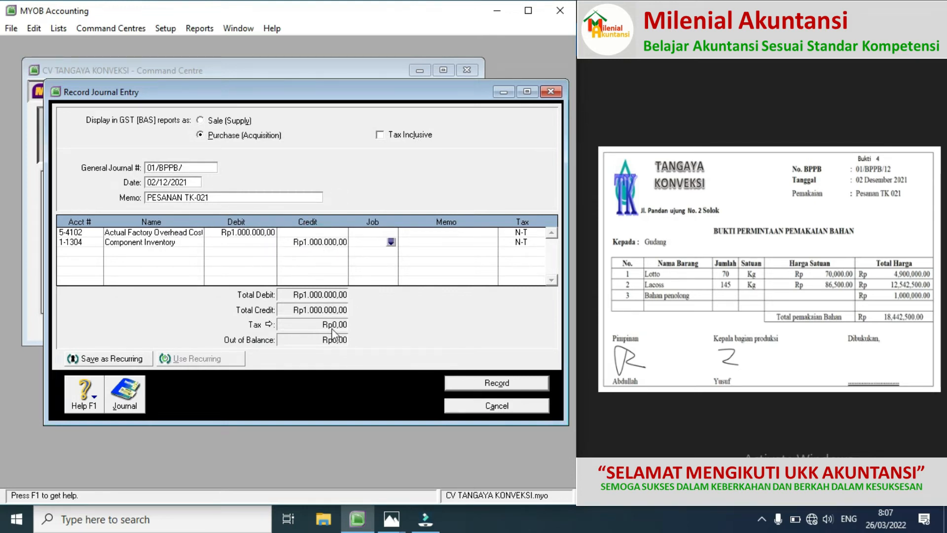
click(472, 384)
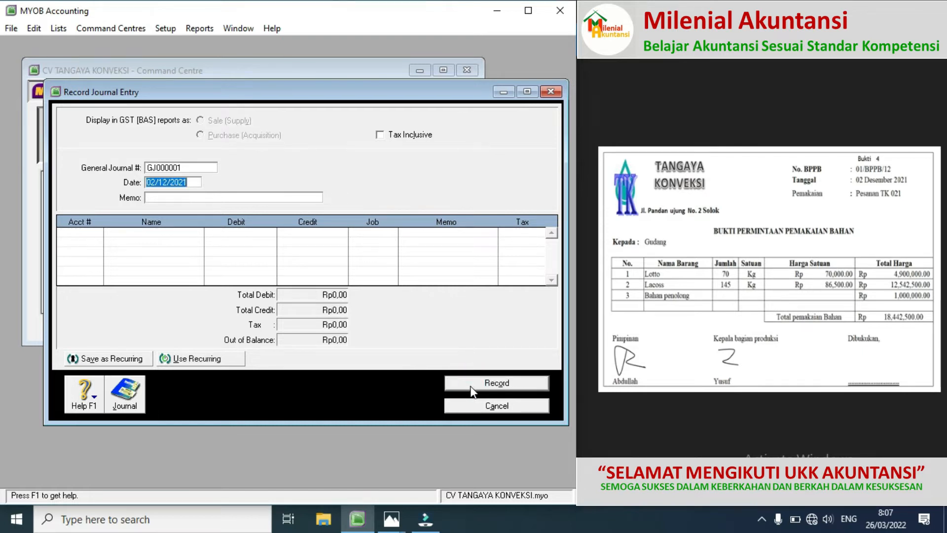
Step: Bring up voucher 02/BKM, leave the journal entry form, and open Receive Payments for customer TOKO SINAR JAYA through Receive Money
click(932, 271)
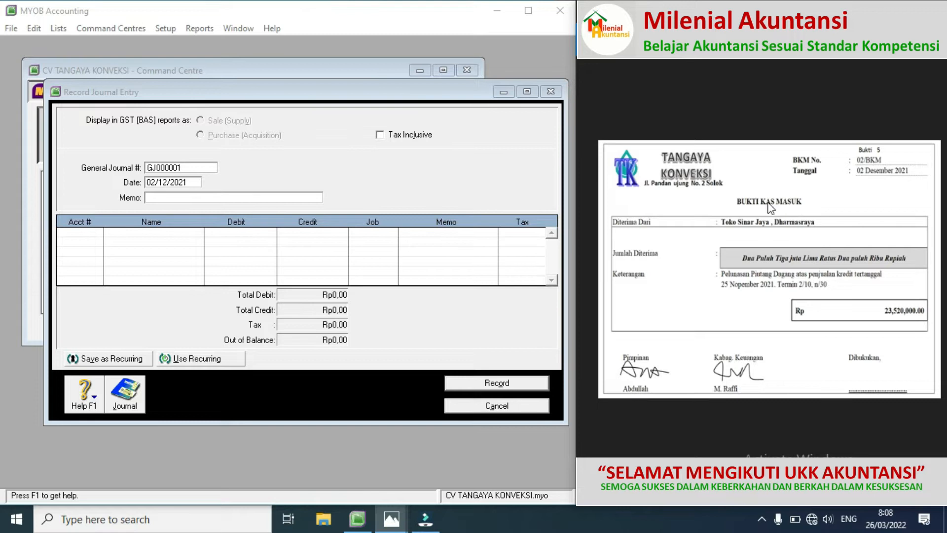
click(483, 407)
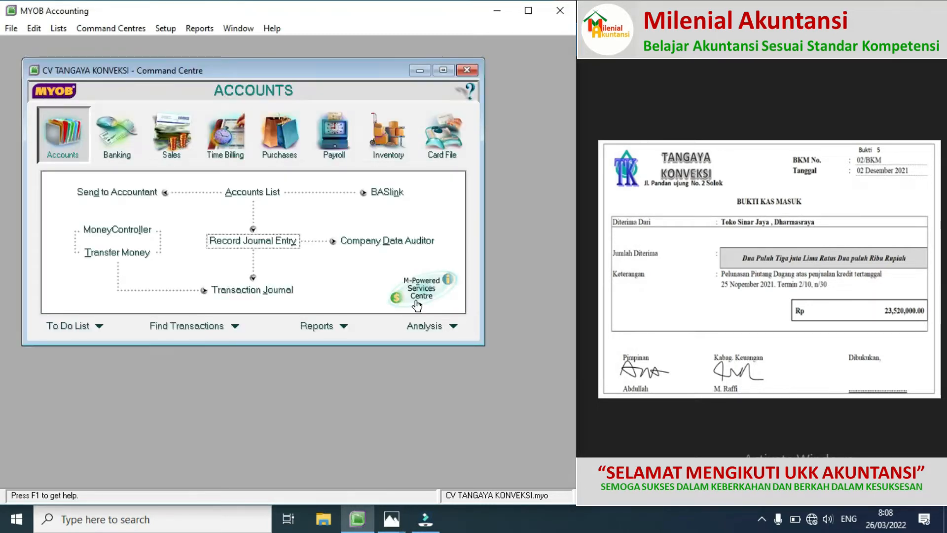
click(111, 143)
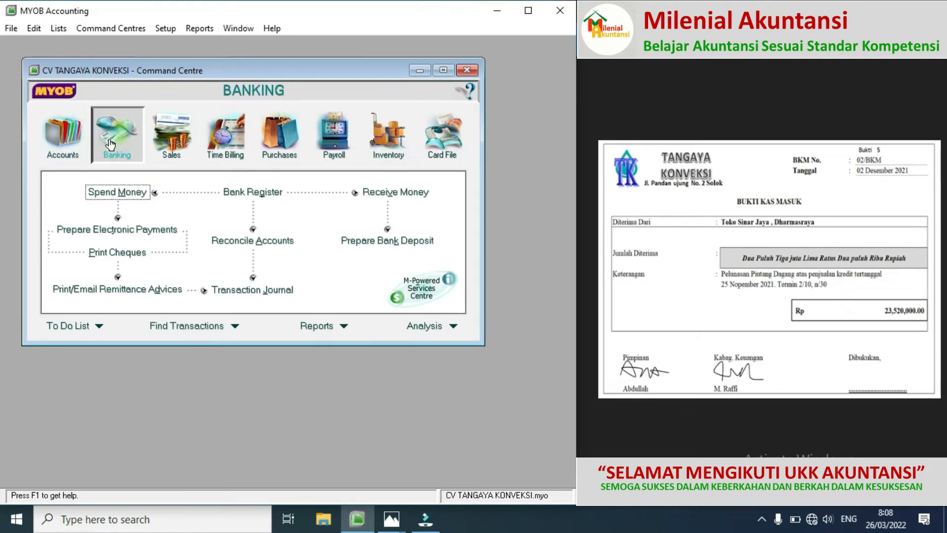
click(392, 195)
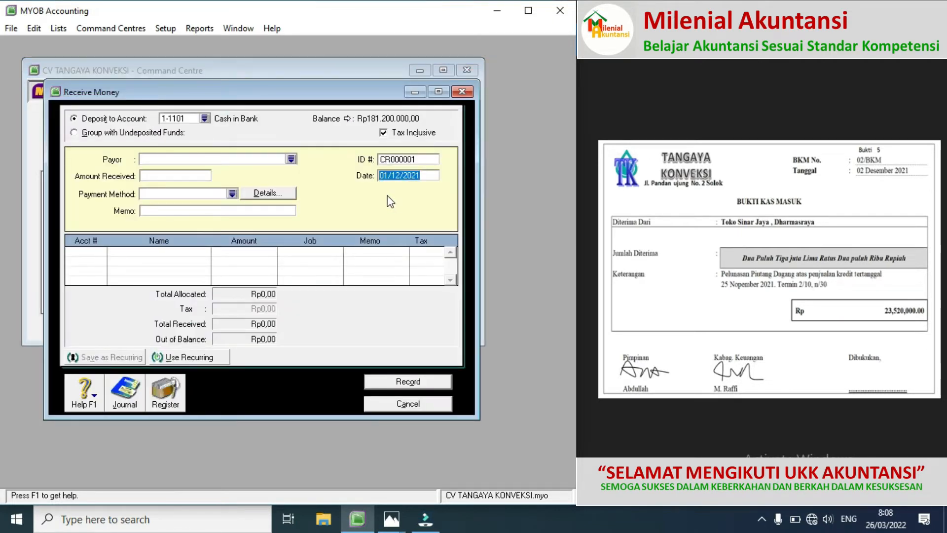
click(292, 160)
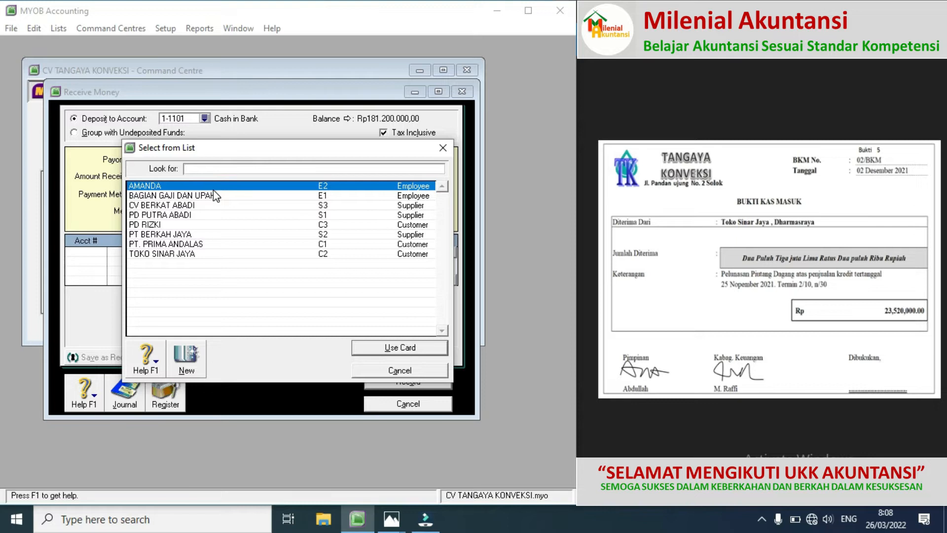
double_click(164, 256)
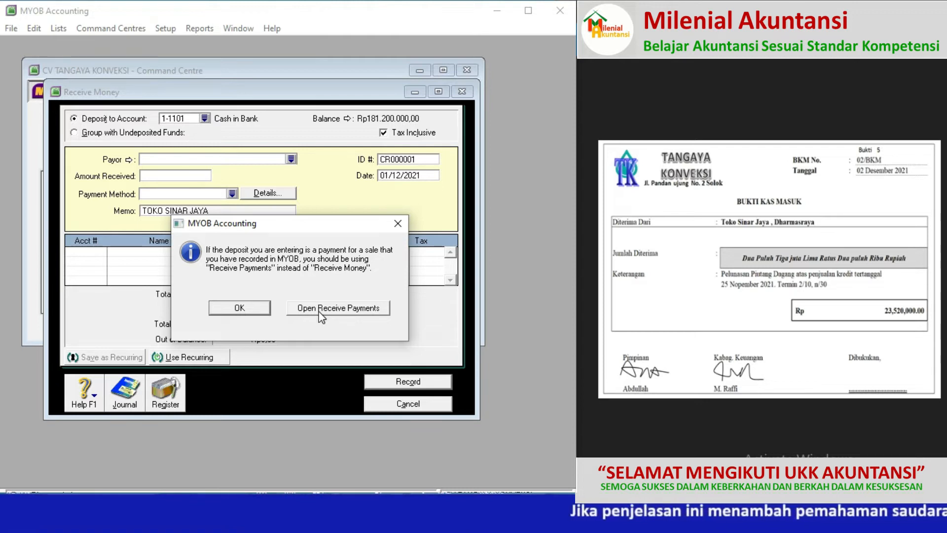
click(319, 313)
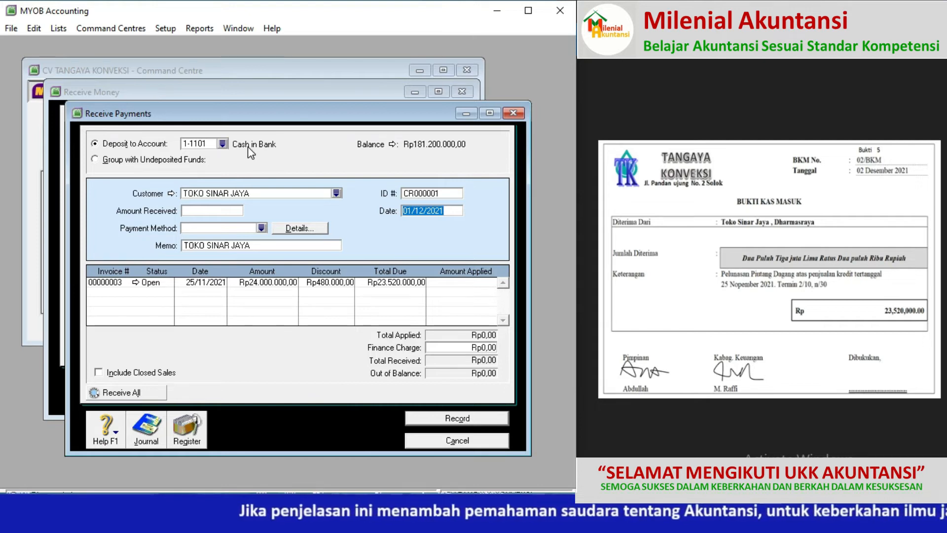
Step: Set the customer payment's amount received to 23520000, its ID to 02/BKM and its date to 02/12/2021
click(213, 211)
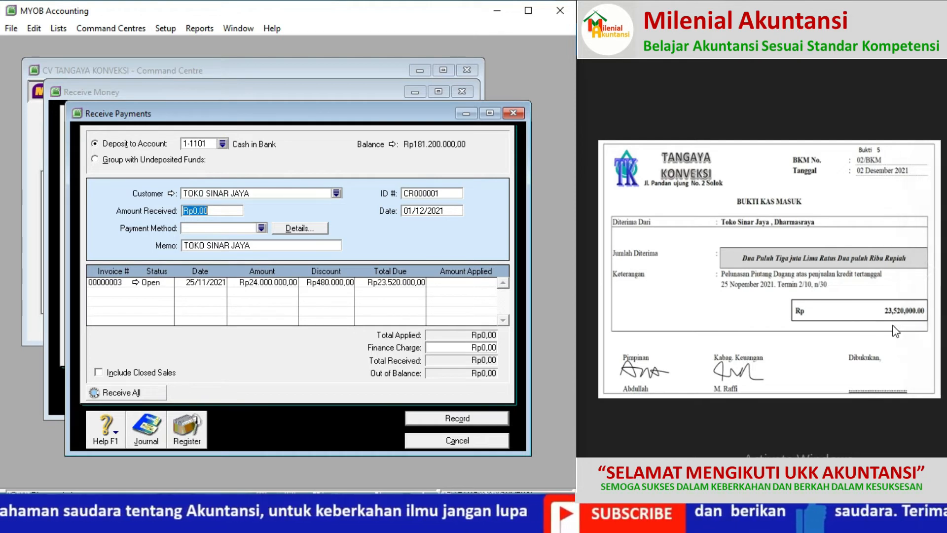
text(23520000)
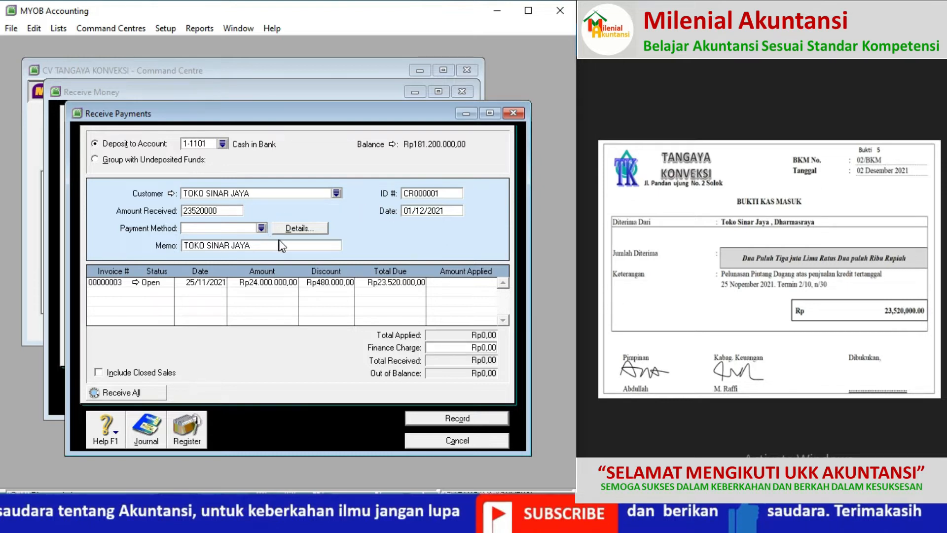
click(438, 194)
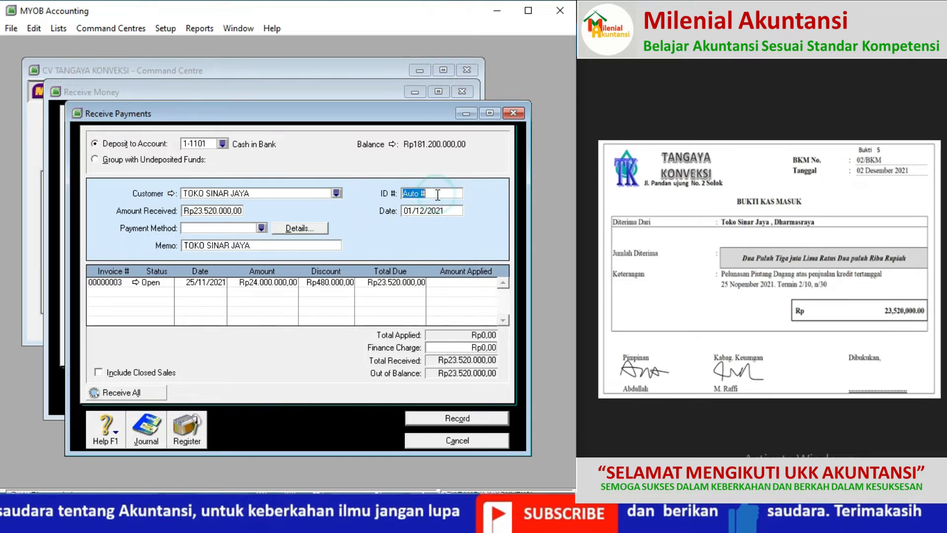
text(02/BKM)
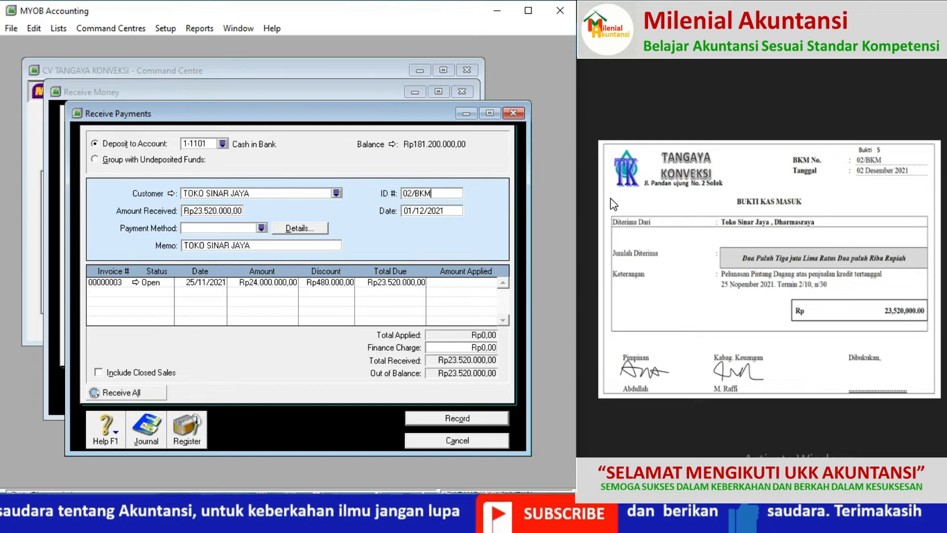
click(414, 213)
click(412, 211)
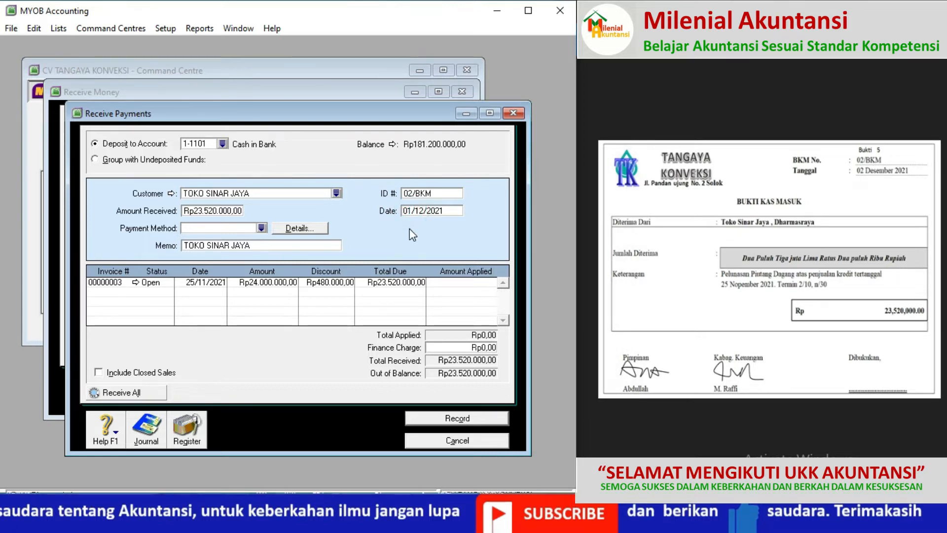
key(BackSpace)
text(2)
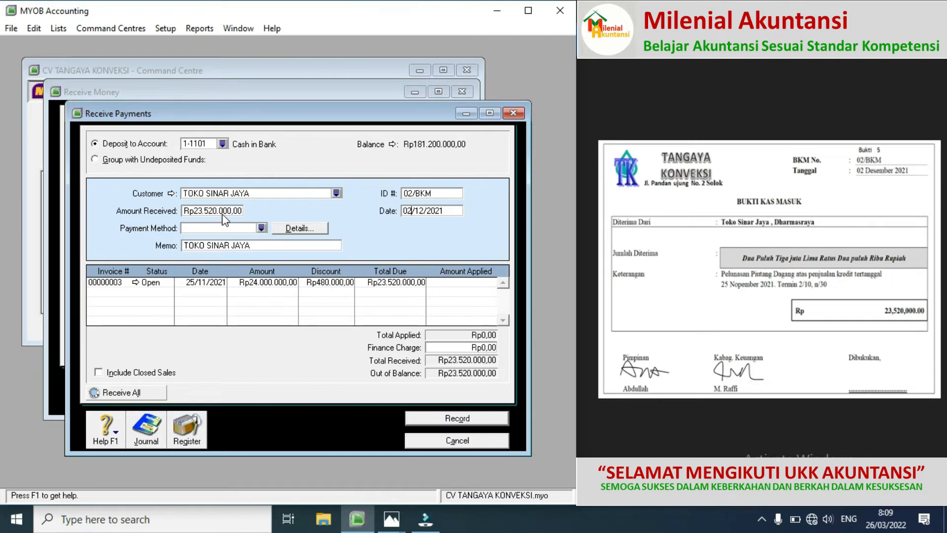
Step: Apply Rp23.520.000,00 to invoice 00000003 and record the payment, leaving the discount's credit memo for later printing
click(468, 285)
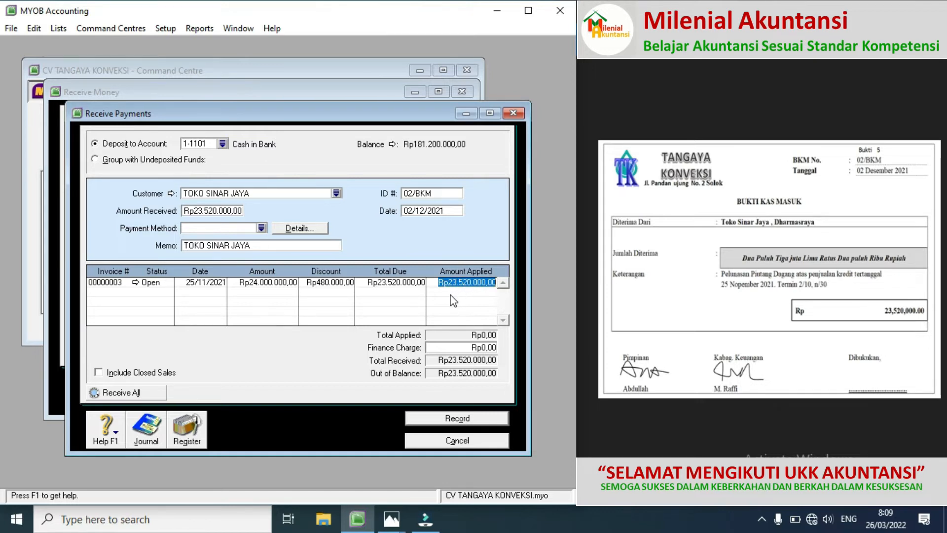
click(446, 348)
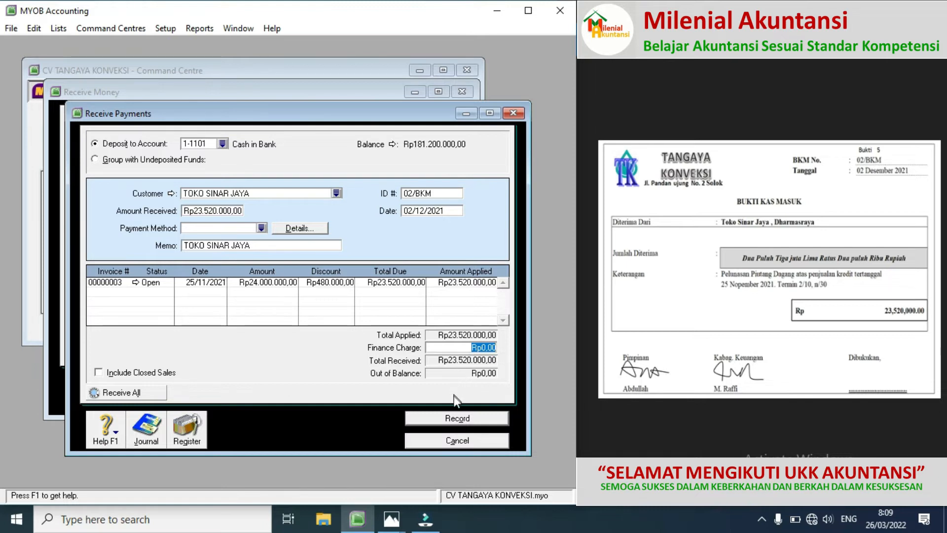
click(441, 419)
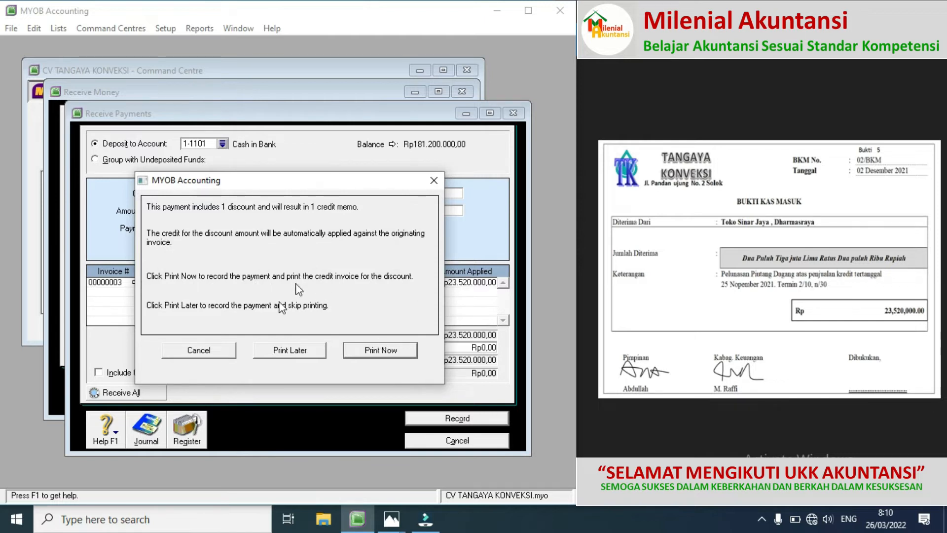
click(290, 350)
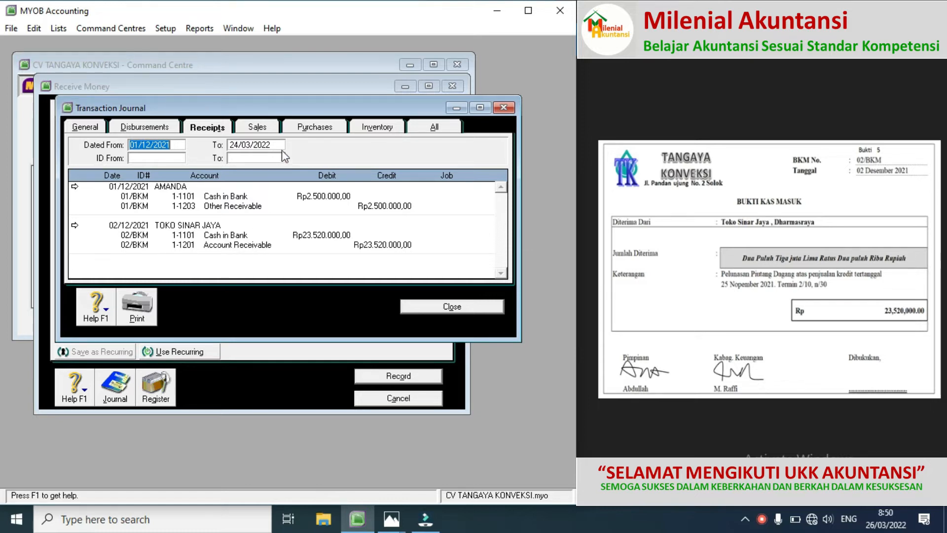
Step: Change the tax code of TOKO SINAR JAYA's discount credit memo for invoice 00000003 to N-T, save it, and close the transaction journal
click(264, 130)
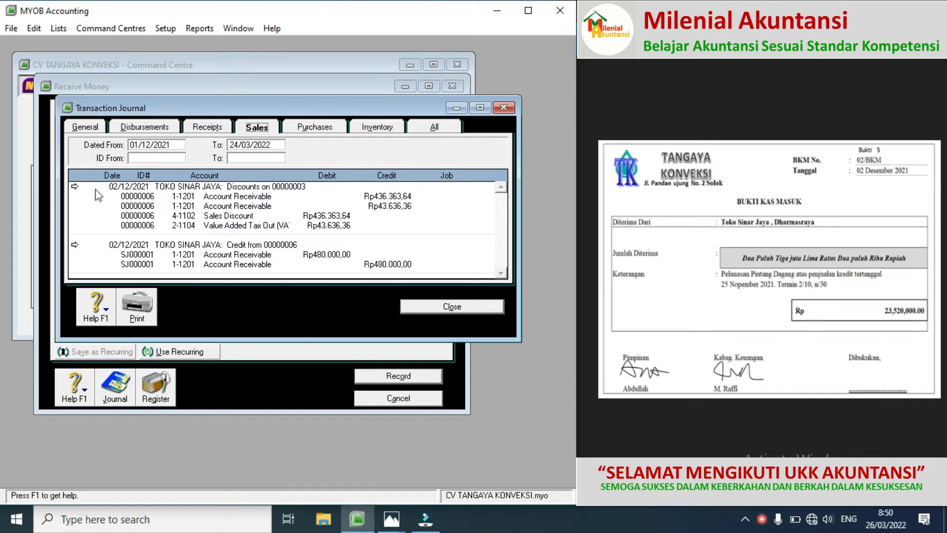
click(75, 187)
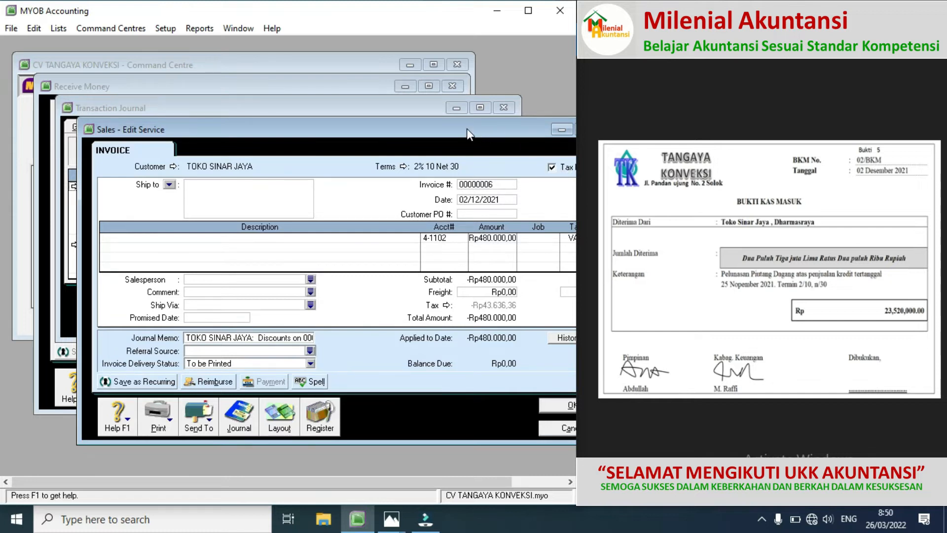
drag(466, 128, 358, 111)
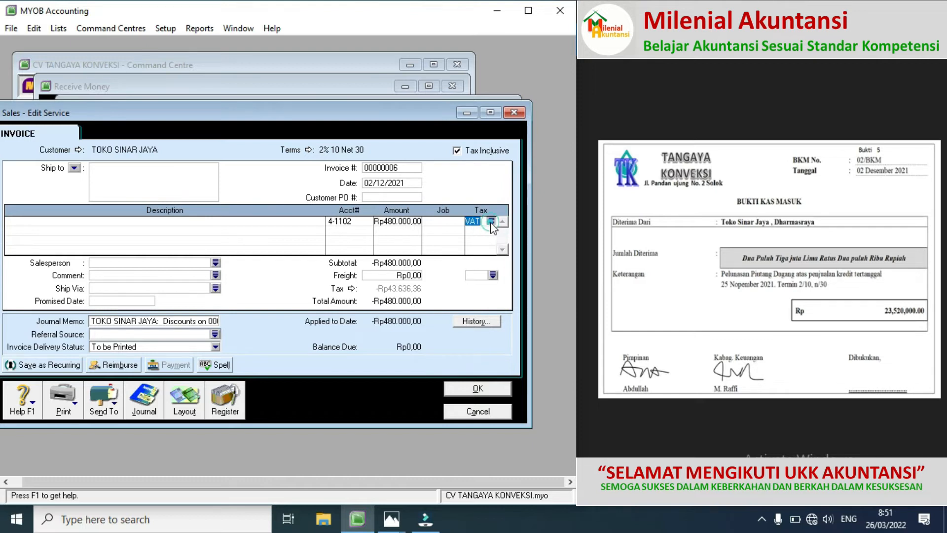
click(491, 222)
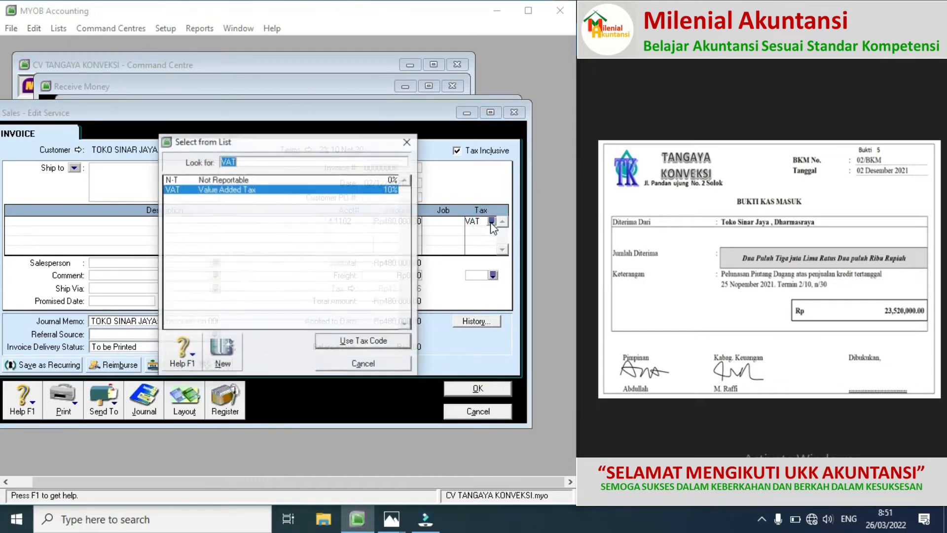
double_click(240, 180)
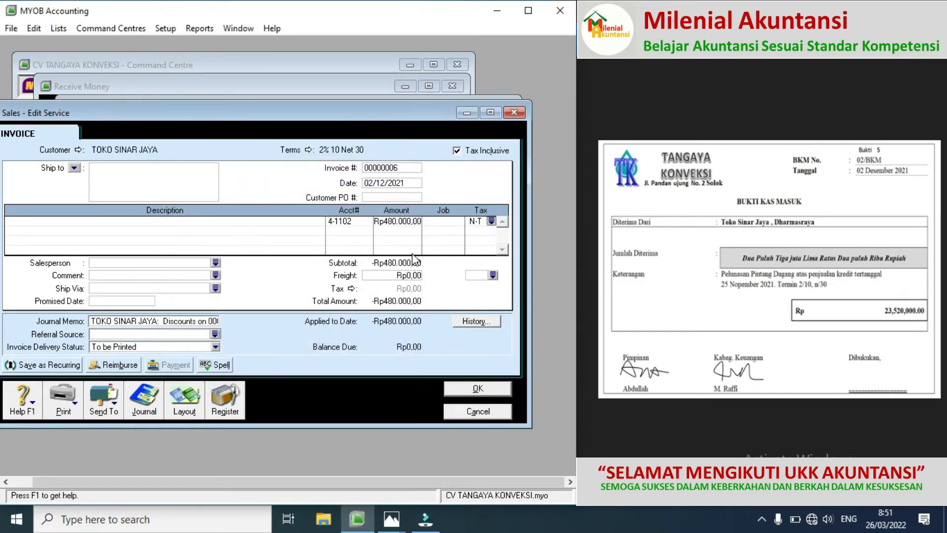
click(461, 388)
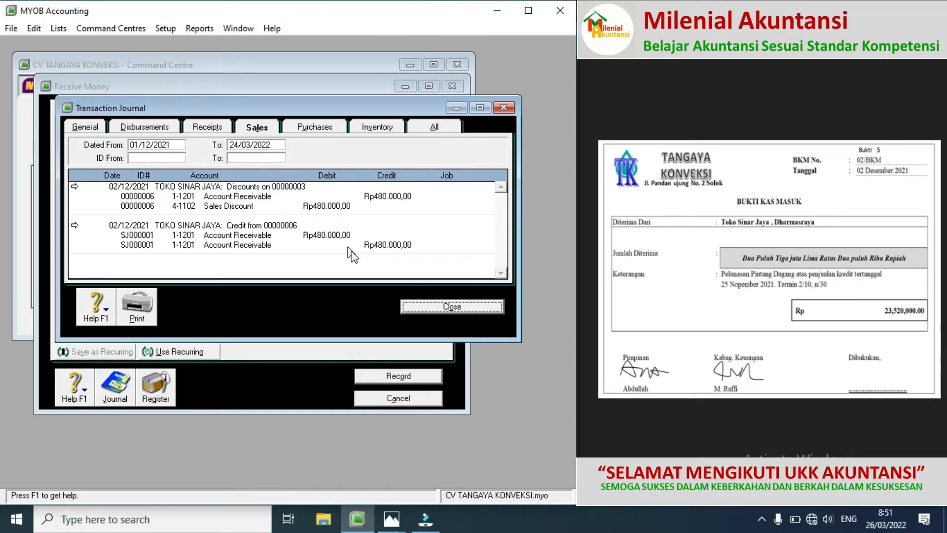
click(424, 305)
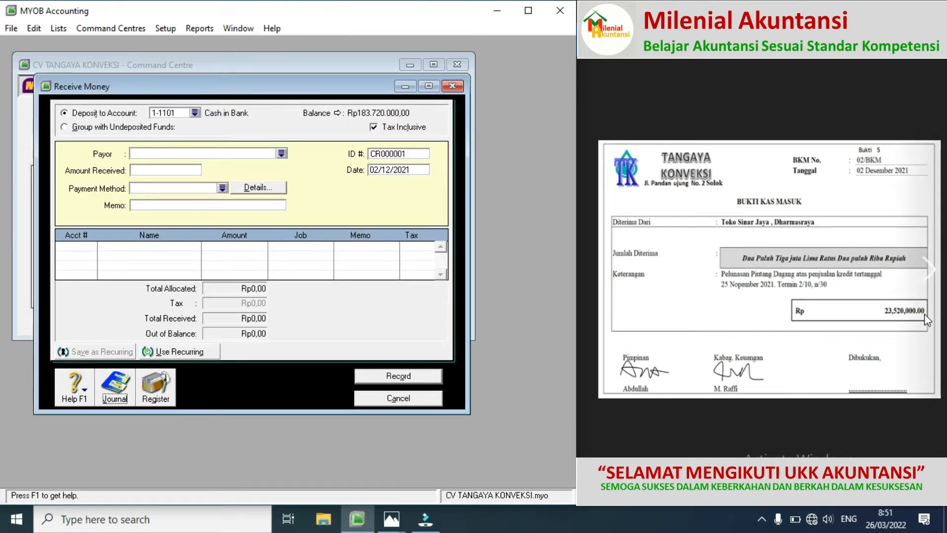
Step: Bring up invoice 195/F, leave the Receive Money form, and start a new purchase bill for supplier PT BERKAH JAYA
click(931, 281)
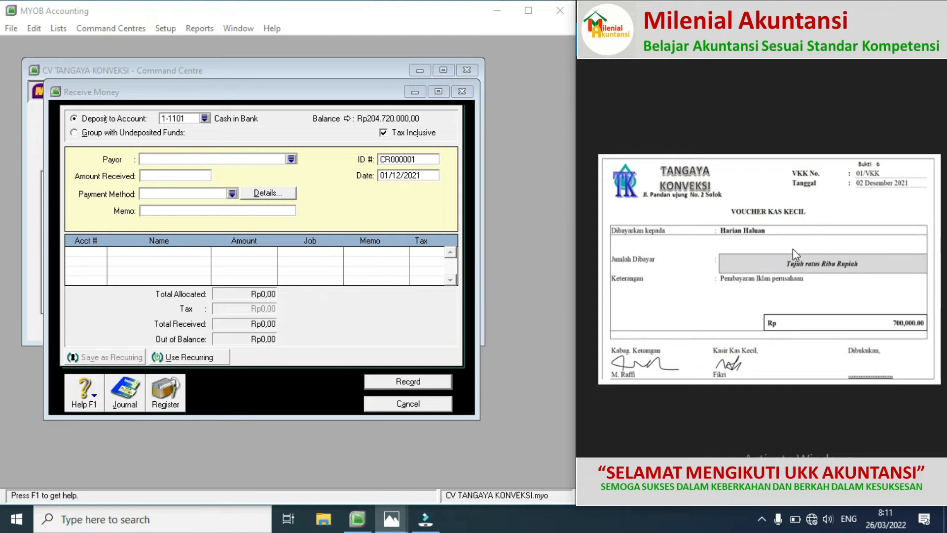
click(933, 275)
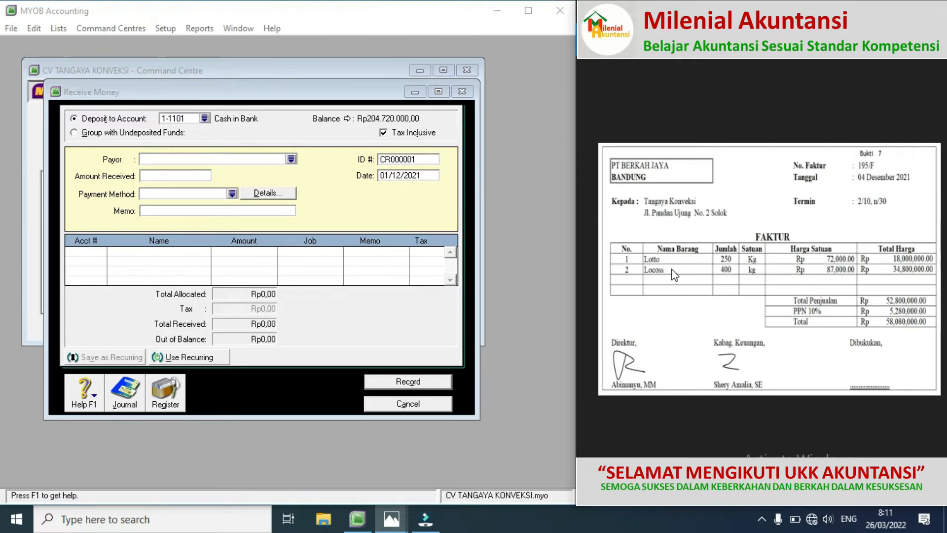
click(407, 403)
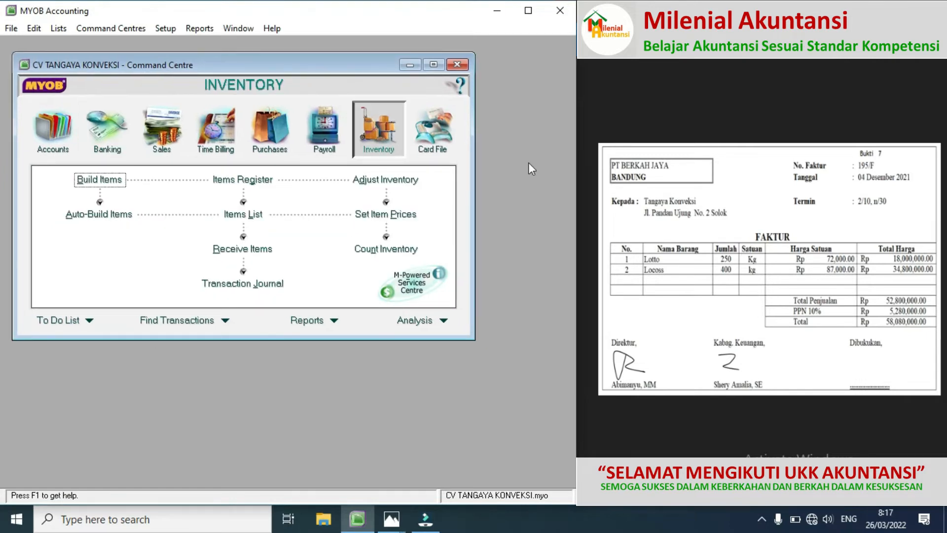
click(271, 137)
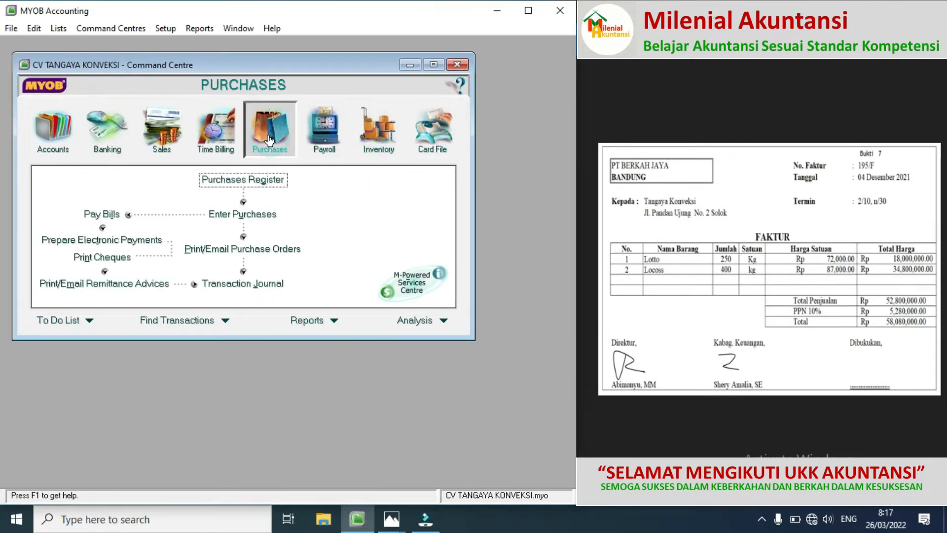
click(251, 215)
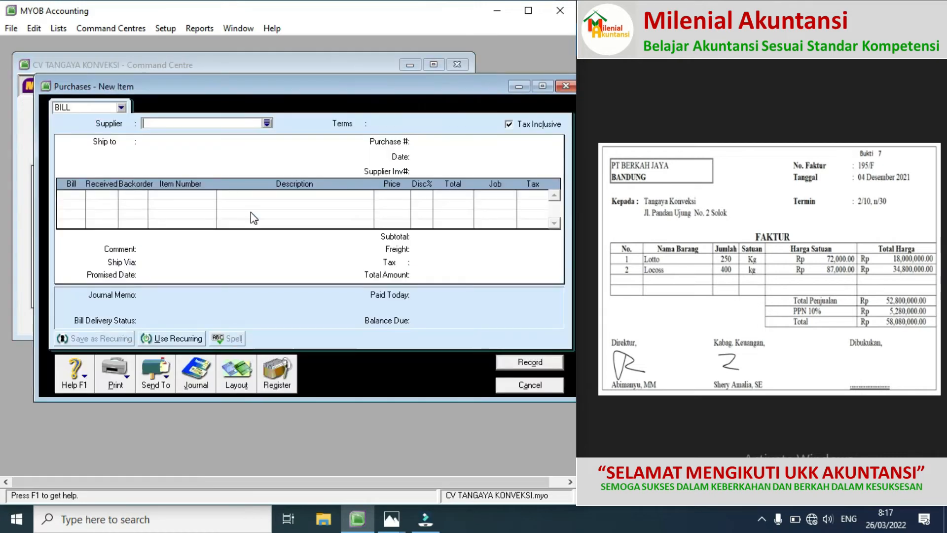
click(266, 123)
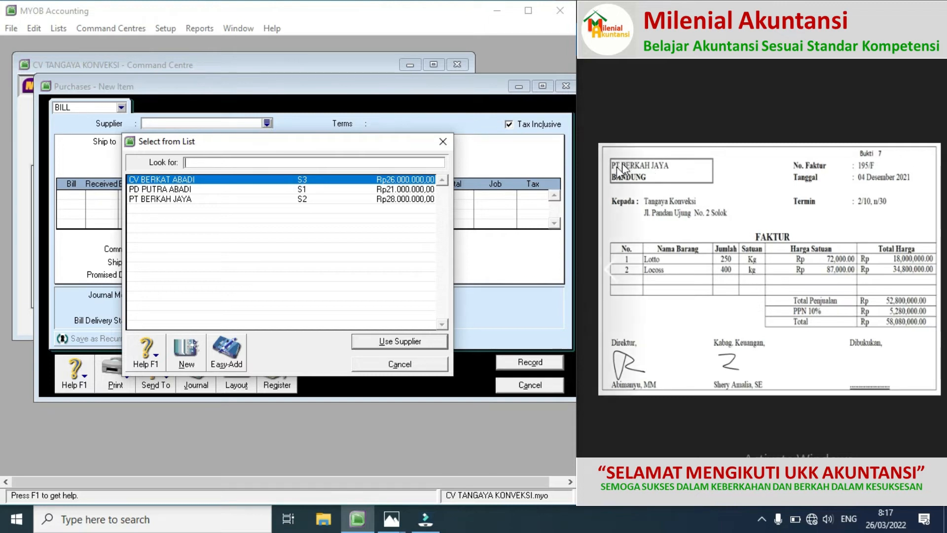
double_click(190, 202)
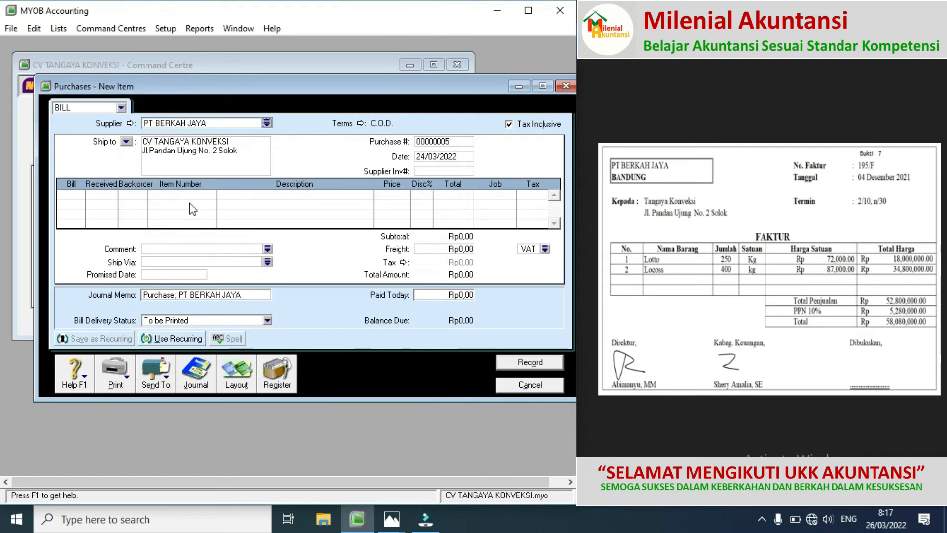
Step: Set the bill's terms to In a Given # of Days, 10 discount days, 30 balance due days and 2% discount, and turn off Tax Inclusive
click(361, 124)
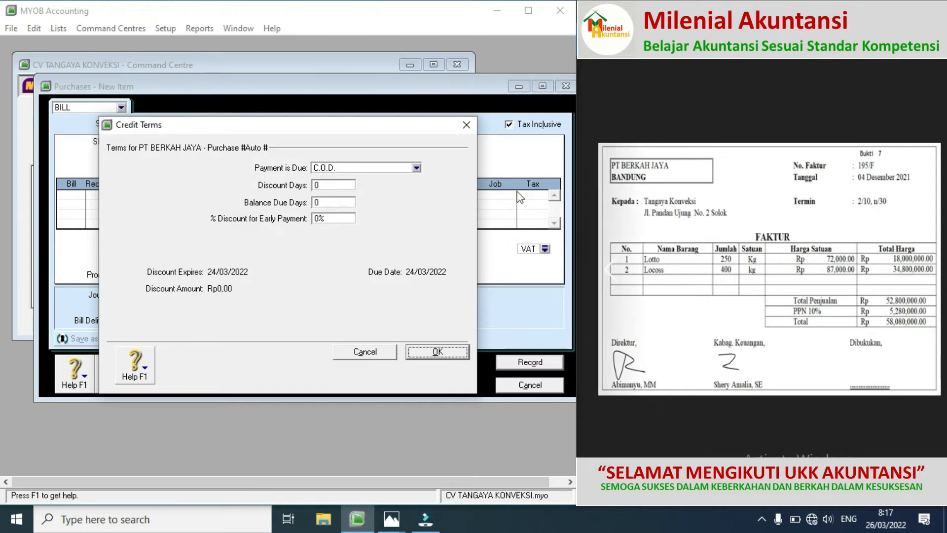
click(416, 168)
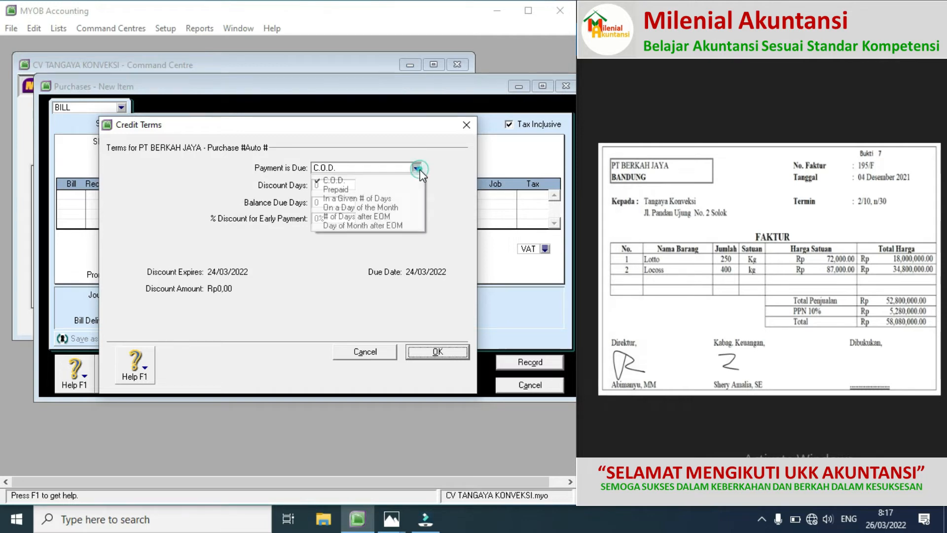
click(370, 200)
click(339, 187)
text(10)
click(332, 202)
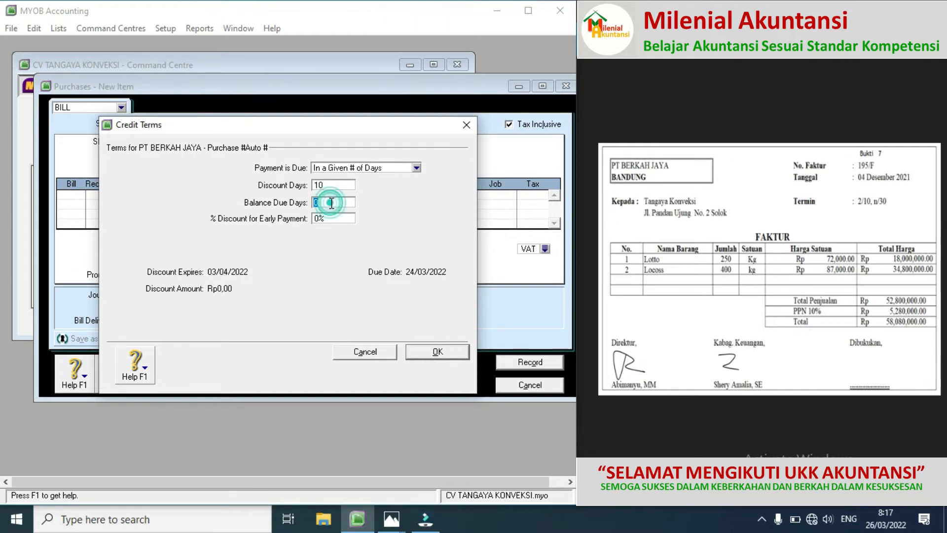
text(30)
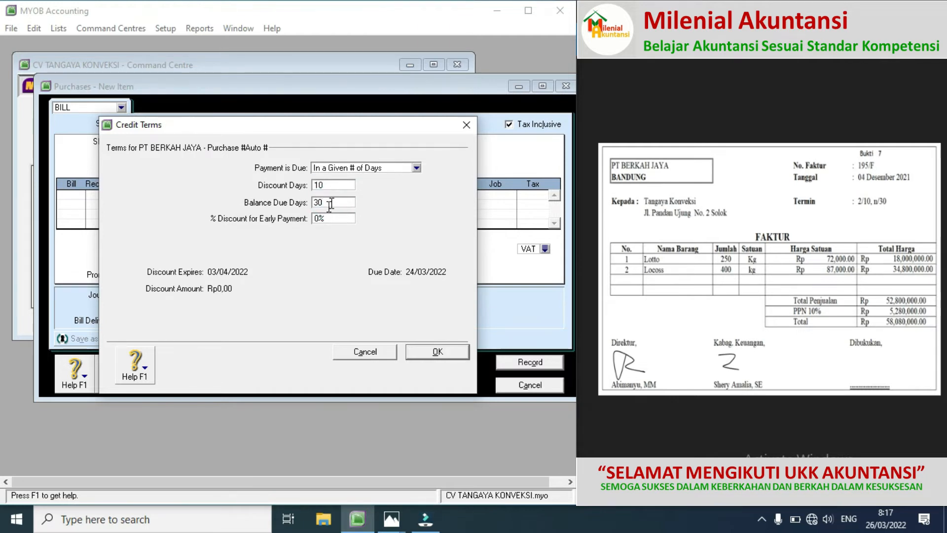
click(324, 219)
text(2)
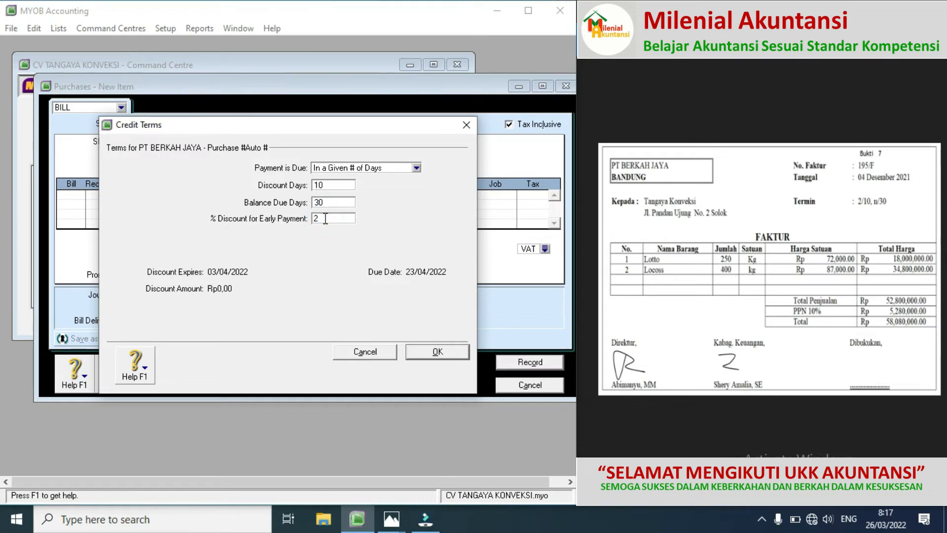
click(437, 351)
click(509, 125)
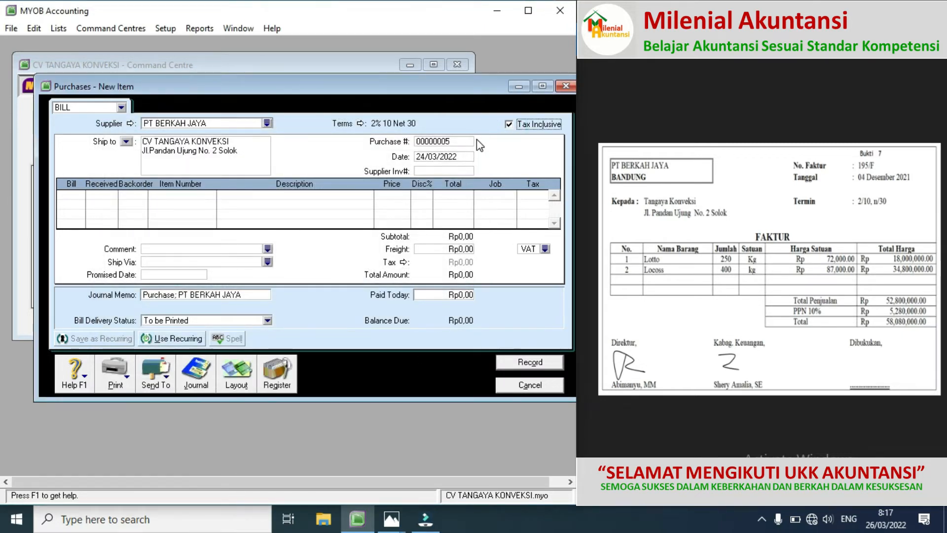
click(509, 125)
Step: Switch the purchase bill to the Service layout and back to the Item layout
click(232, 377)
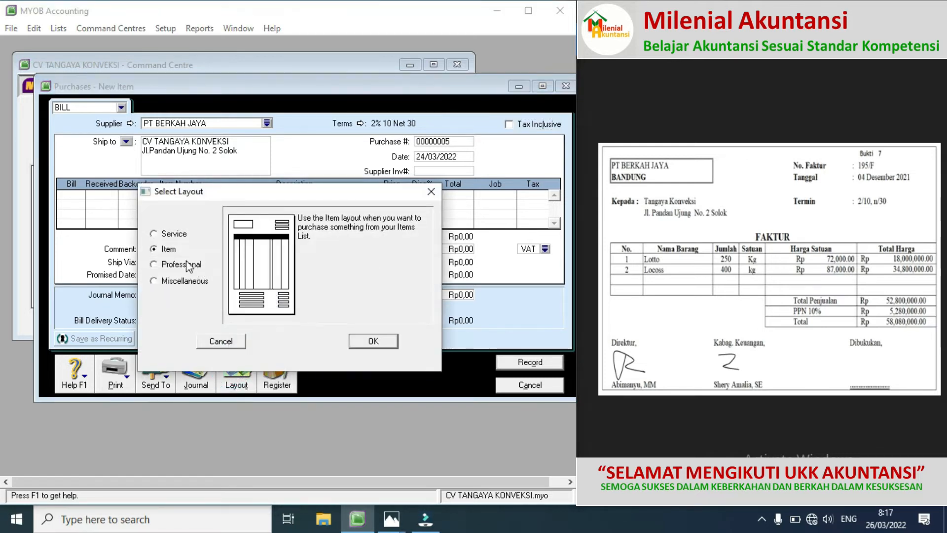
click(156, 238)
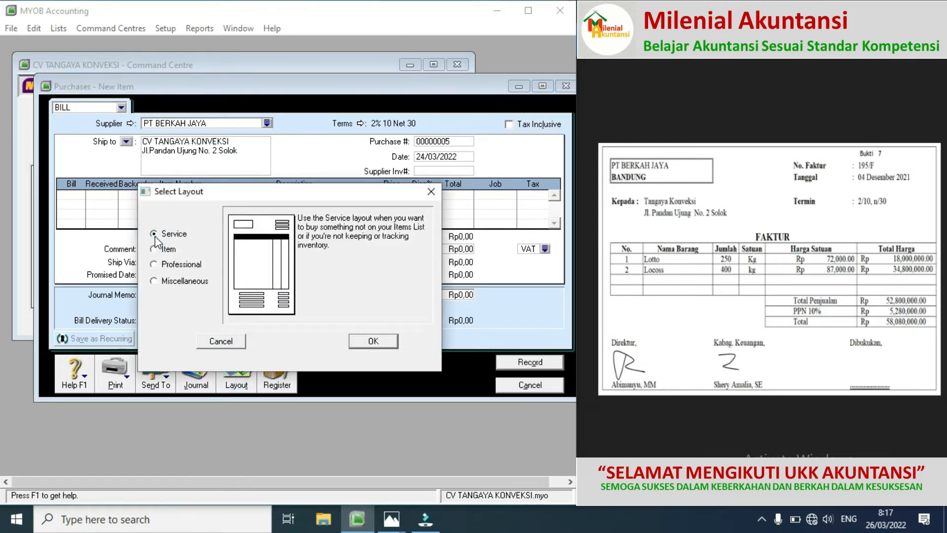
click(360, 343)
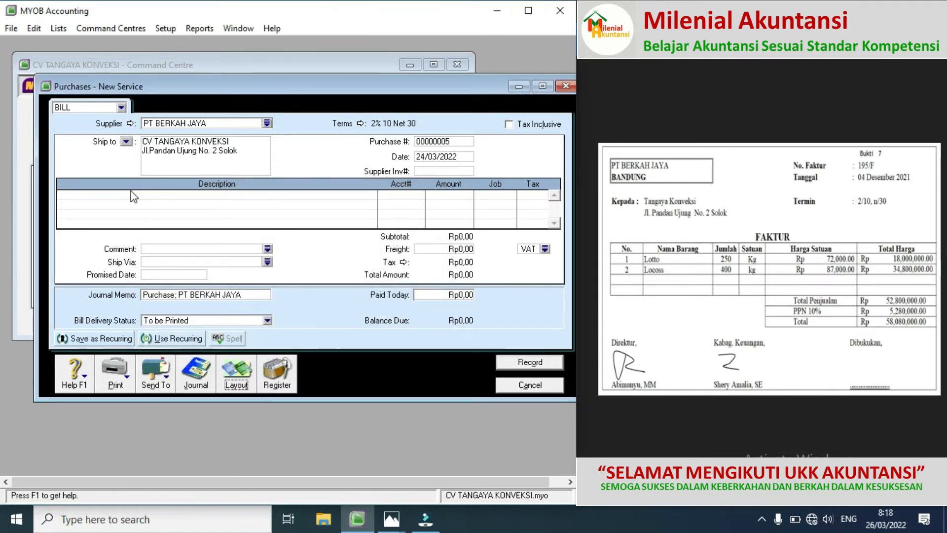
click(236, 381)
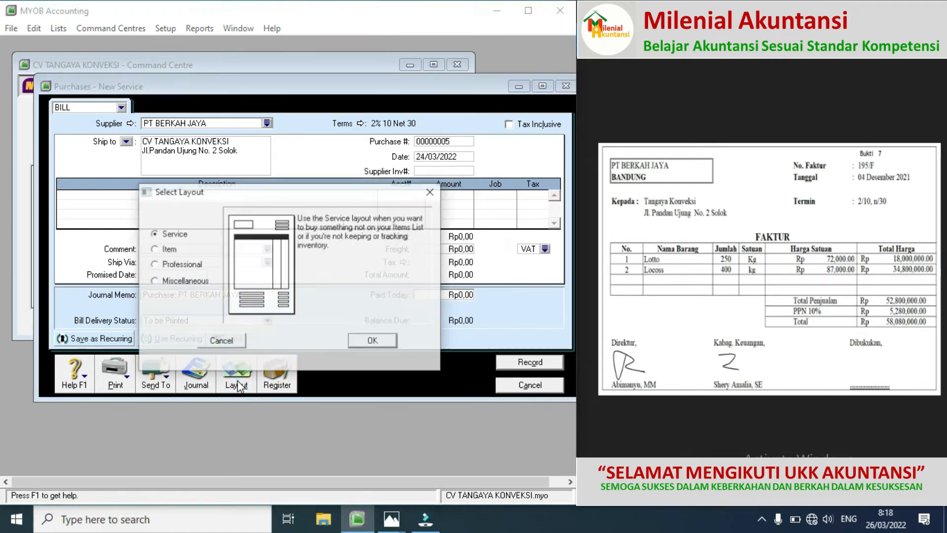
click(168, 249)
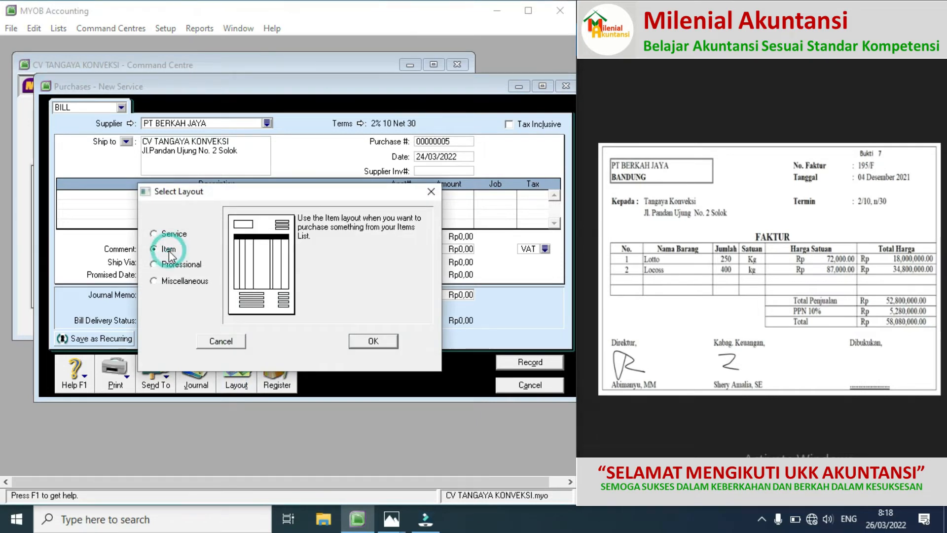
click(387, 341)
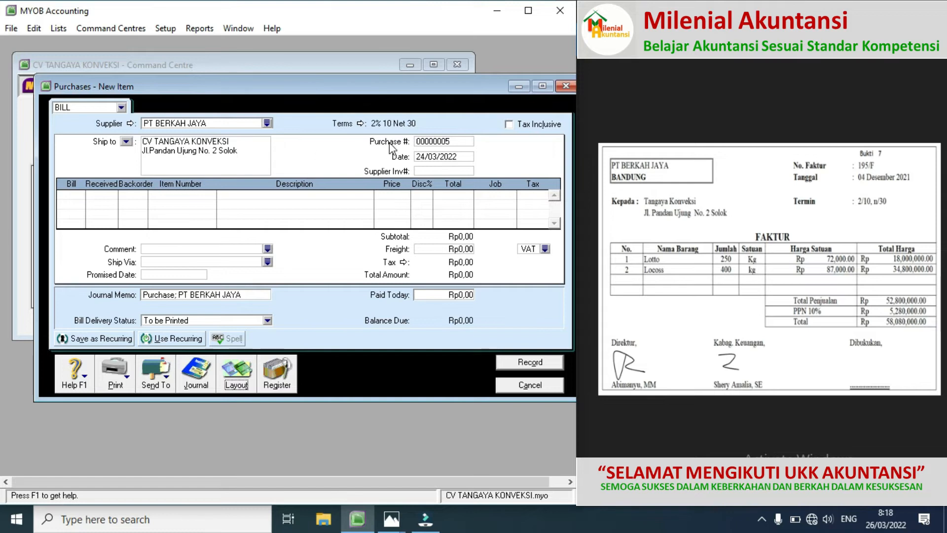
Step: Set the bill's purchase number to 195/F and its date to 04/12/2021
click(446, 142)
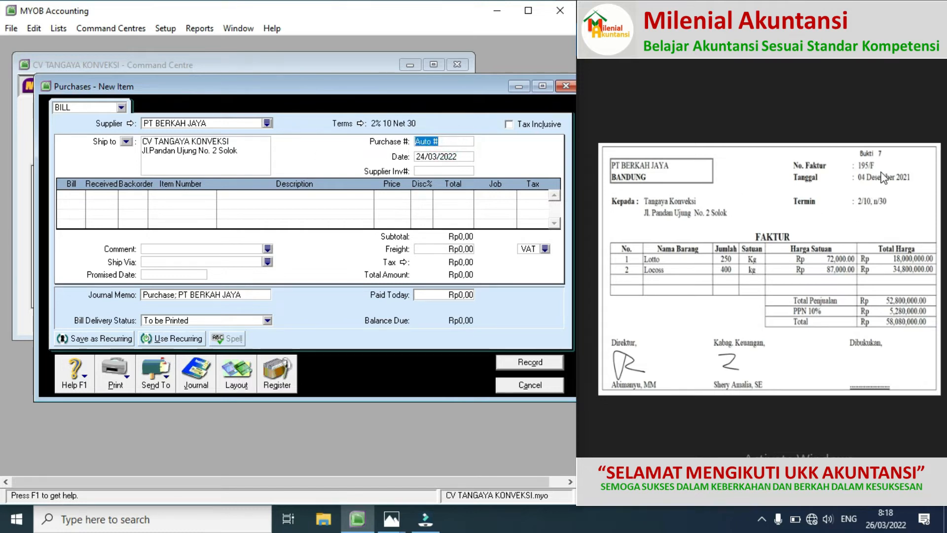
text(195/F)
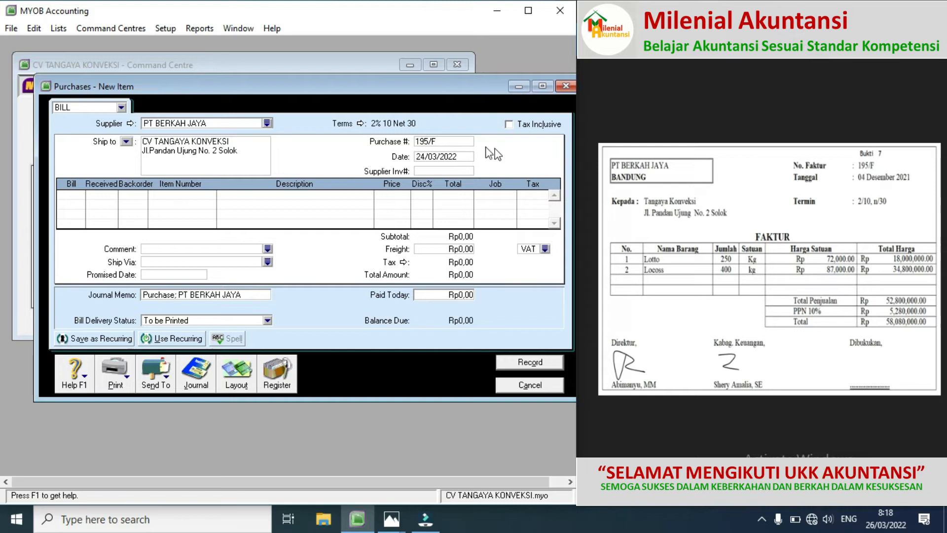
text(4/12/21)
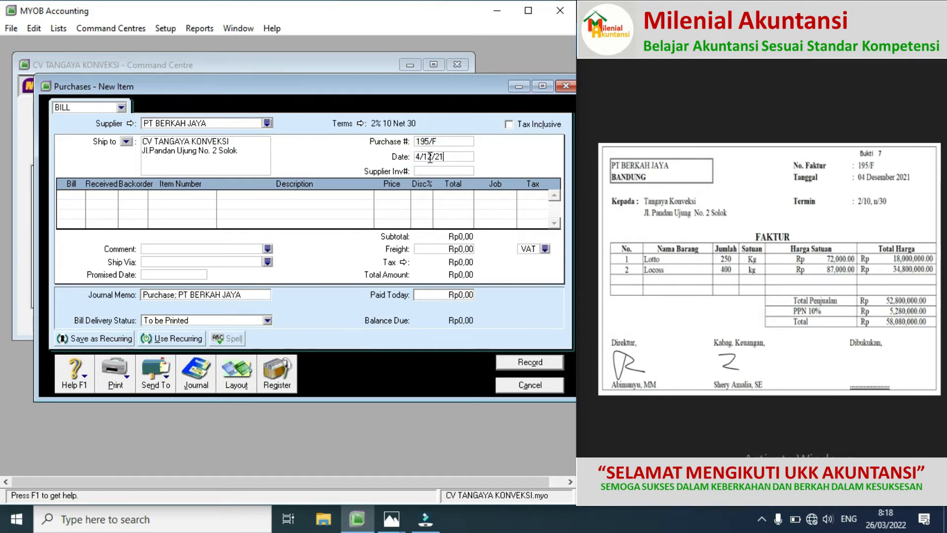
Step: Enter a billed quantity of 250 on the first line and bring up the item list for that line
click(79, 200)
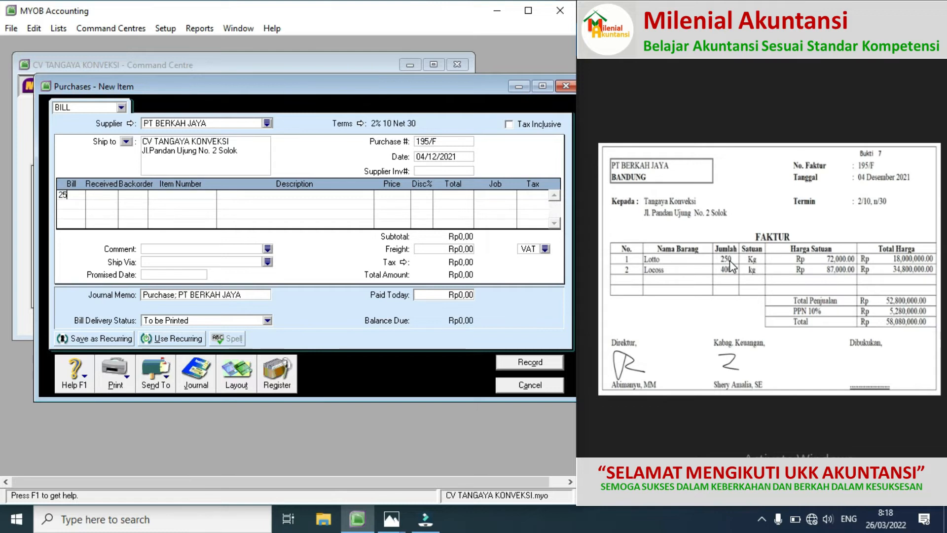
text(250)
key(Tab)
key(Tab)
key(Tab)
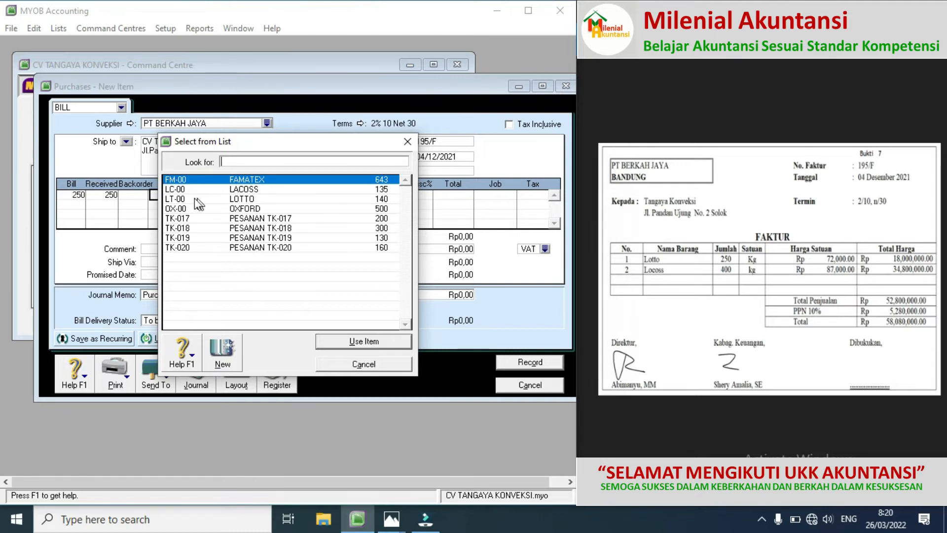
Step: Start a new item numbered LT-01 and named LOTTO, marking it as bought and inventoried
click(222, 351)
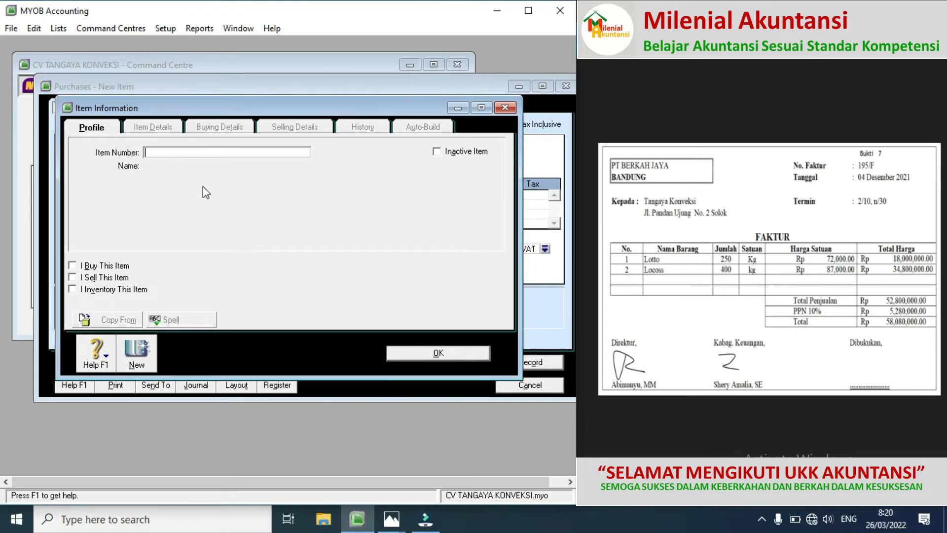
text(LT-01)
key(Tab)
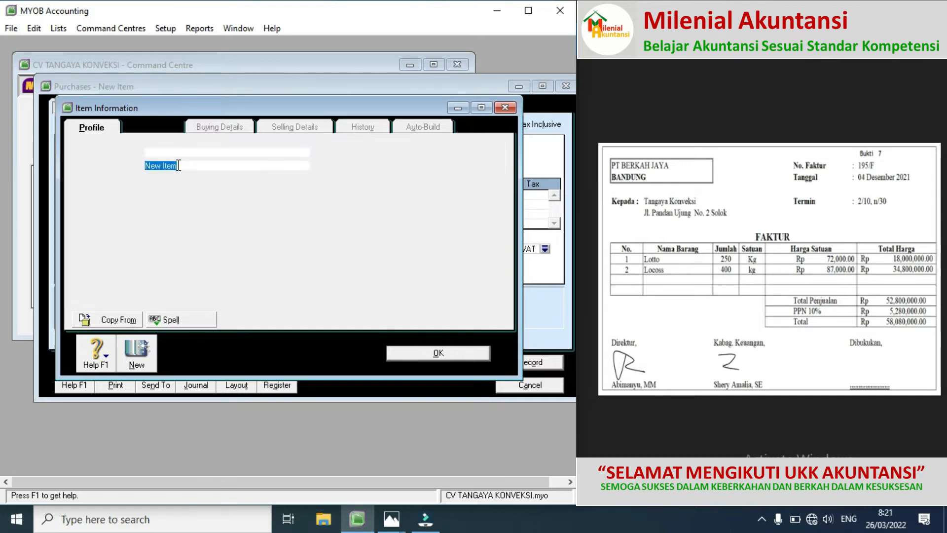
text(LOTT)
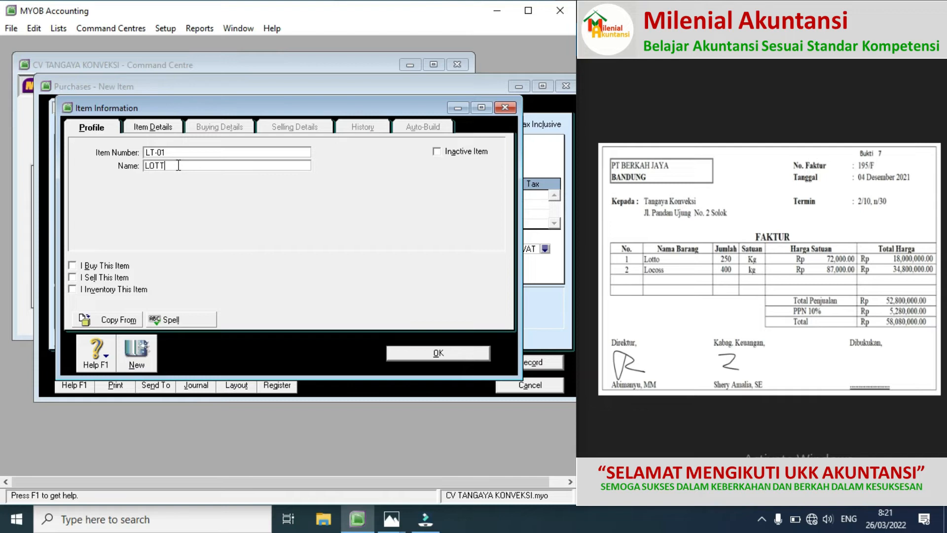
text(O)
click(72, 266)
click(73, 290)
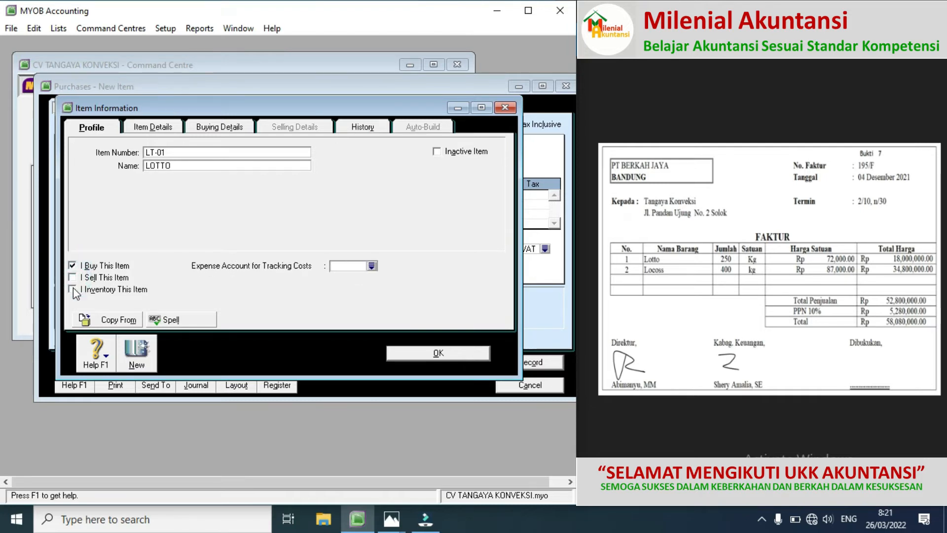
Step: Also mark the new LOTTO item as sold, save it, and use LT-01 on the bill's first line
click(72, 277)
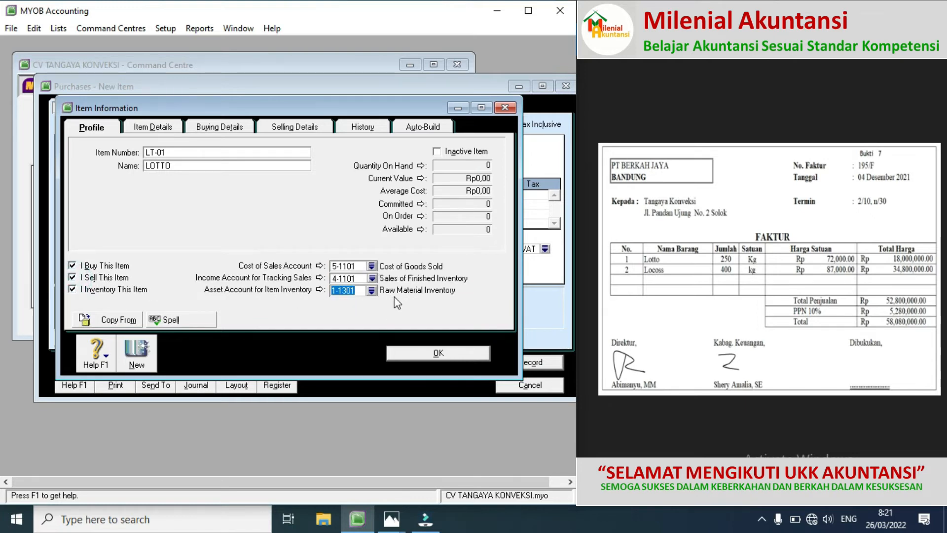
click(422, 354)
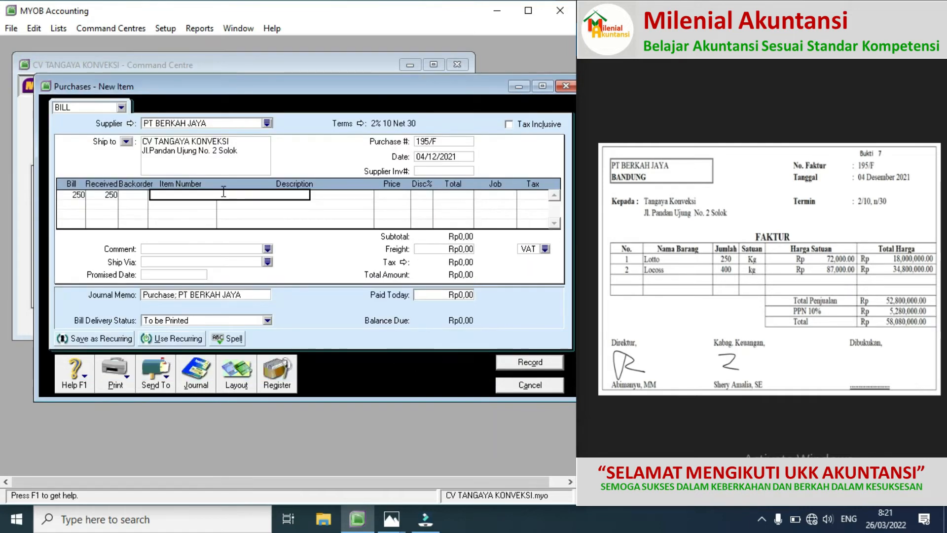
key(Tab)
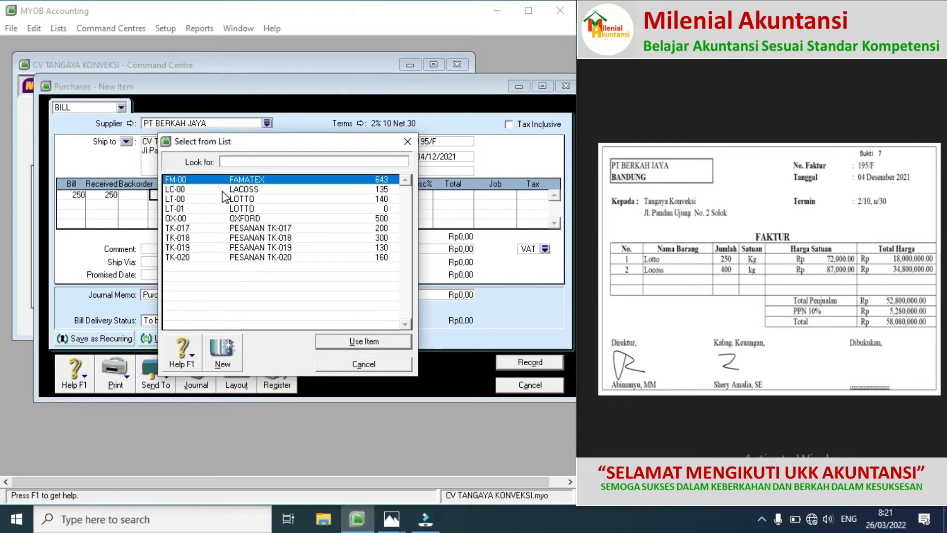
double_click(185, 208)
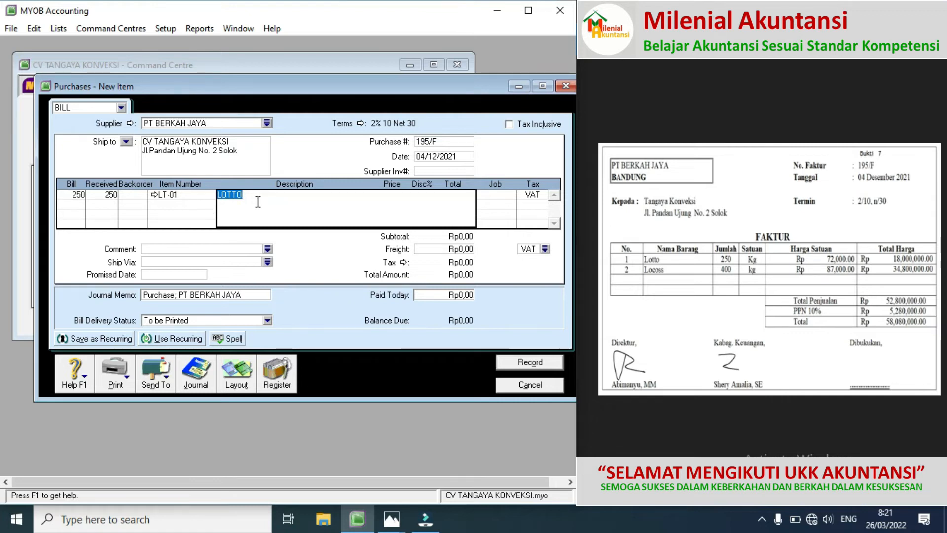
Step: Set the unit price of the LT-01 line to Rp72,000
key(Tab)
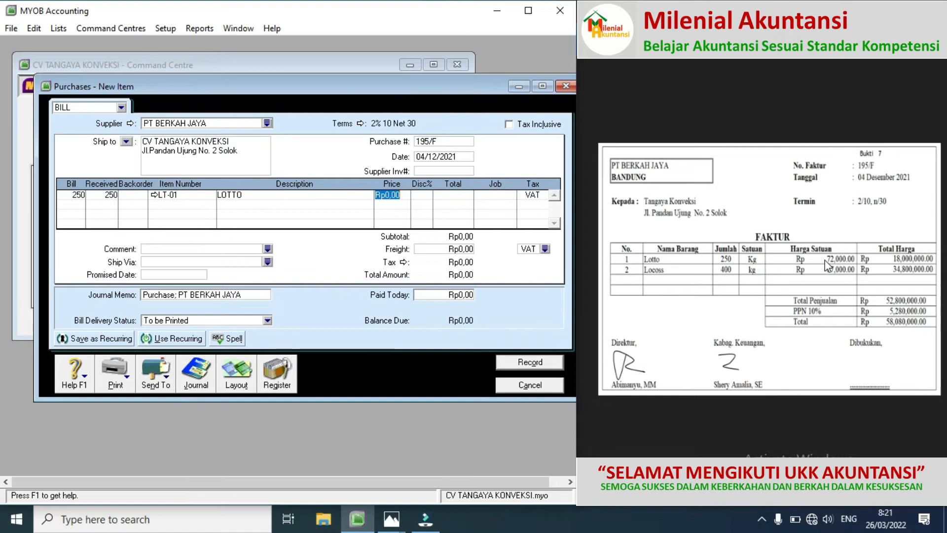
text(72000)
key(Tab)
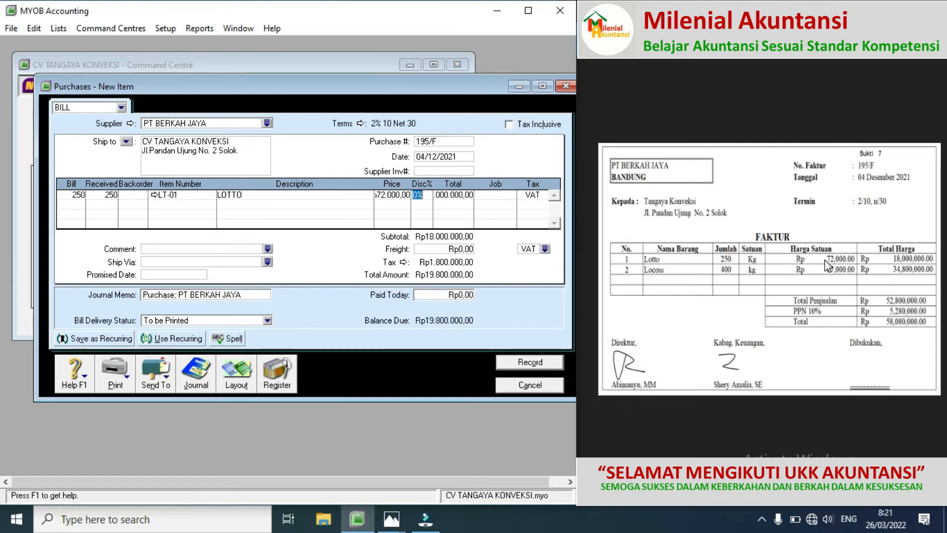
Step: Enter a billed quantity of 400 on the second line and bring up the item list for that line
click(76, 206)
text(4)
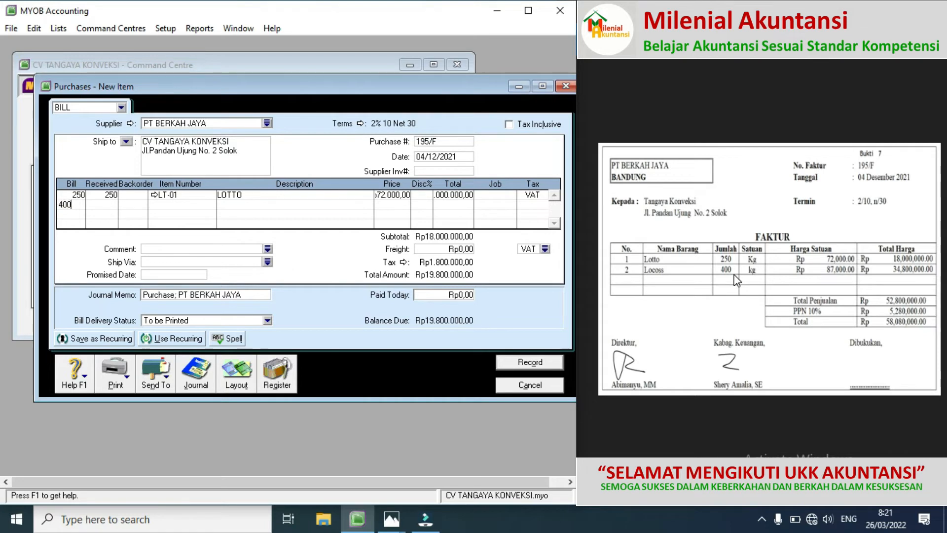
text(00)
key(Tab)
key(Tab)
key(Tab)
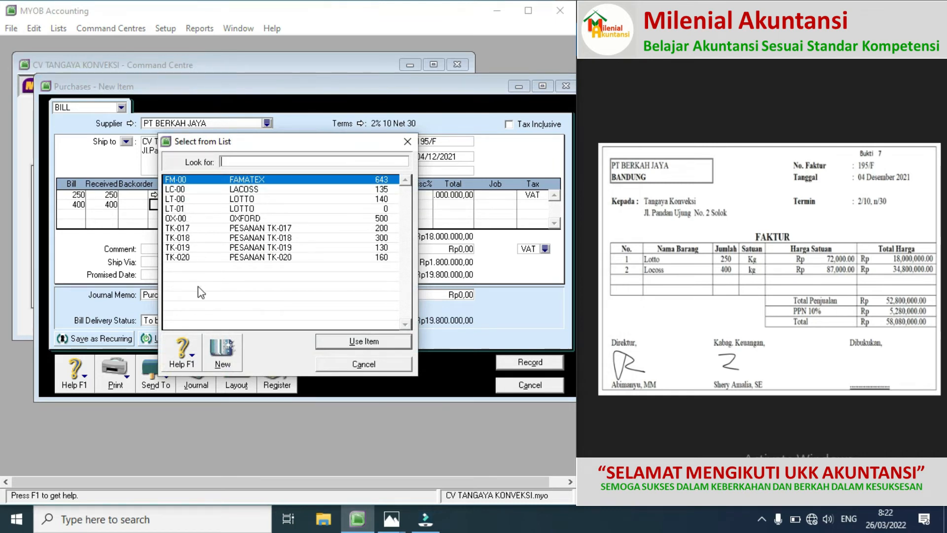
Step: Create a new item numbered LC-01 and named LOCCOS, marked as bought, sold and inventoried
click(221, 347)
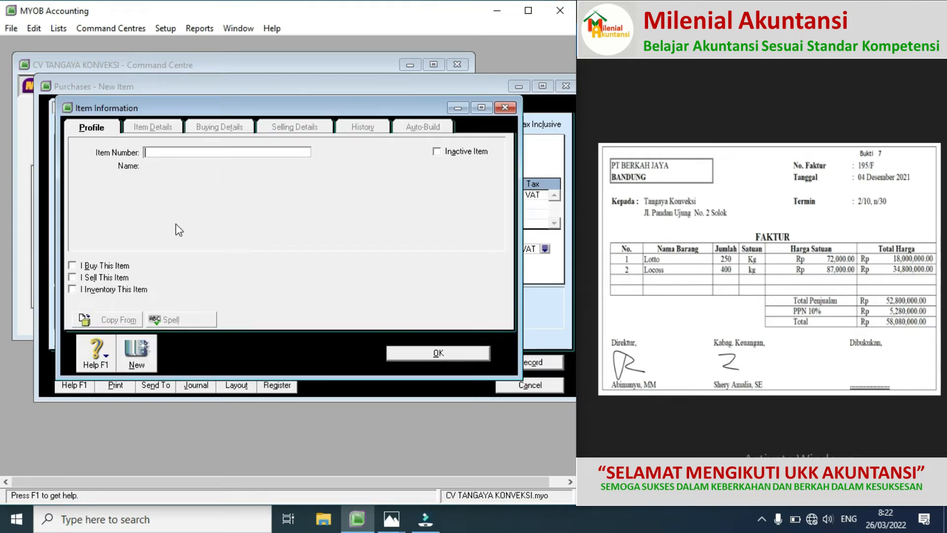
text(LC-01)
key(Tab)
text(LOCCOS)
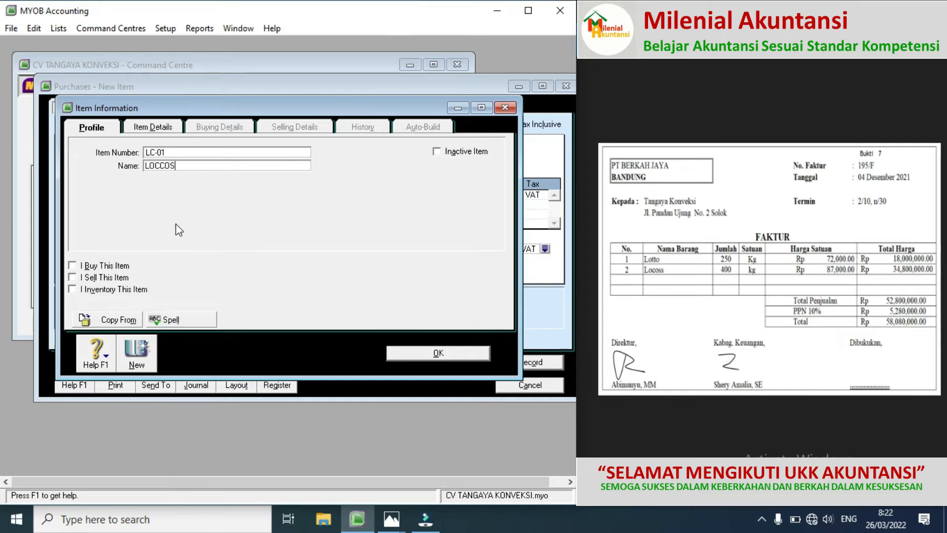
click(73, 266)
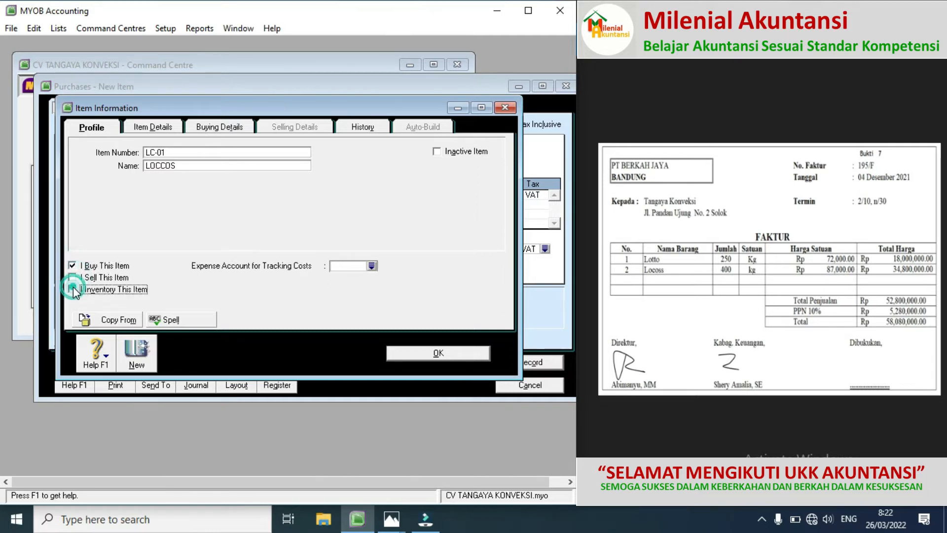
click(73, 289)
click(72, 278)
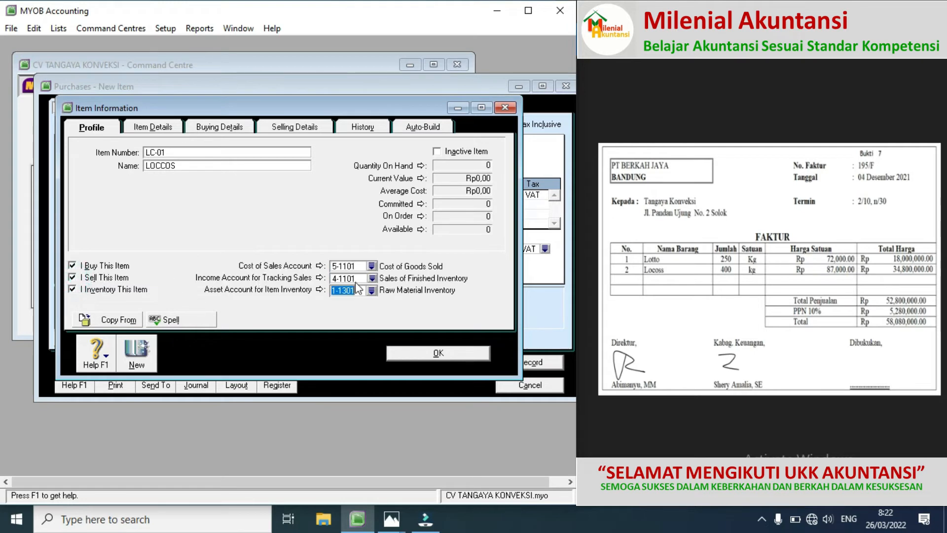
click(416, 353)
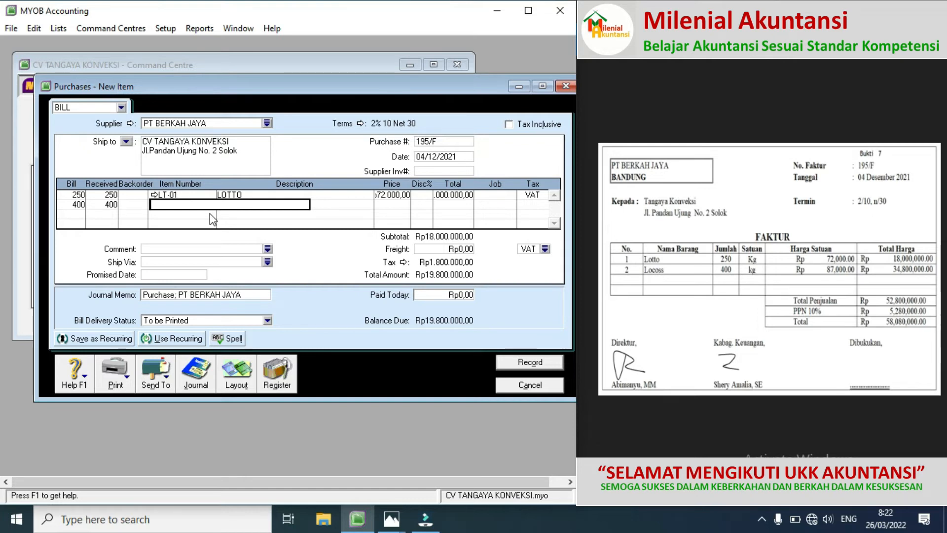
Step: Use item LC-01 on the bill's second line with a unit price of Rp87,000
key(Tab)
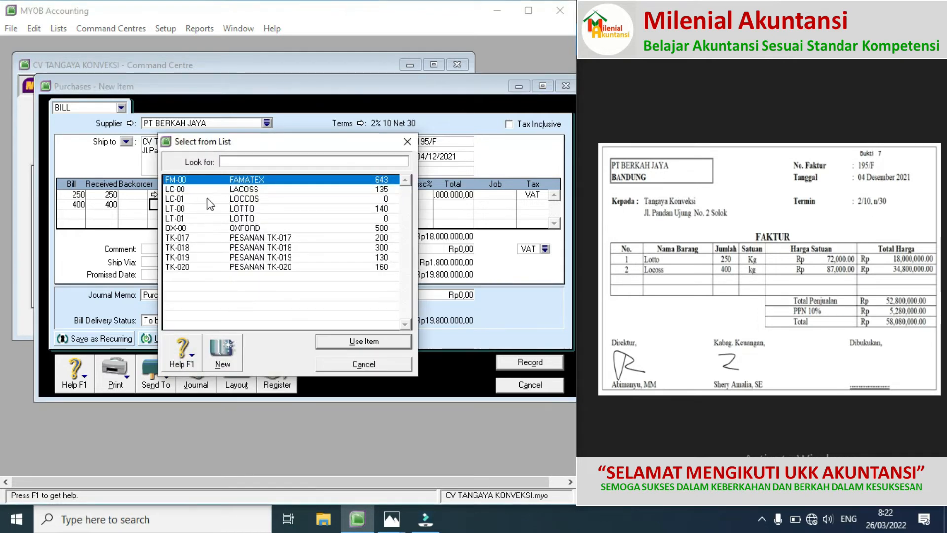
double_click(184, 200)
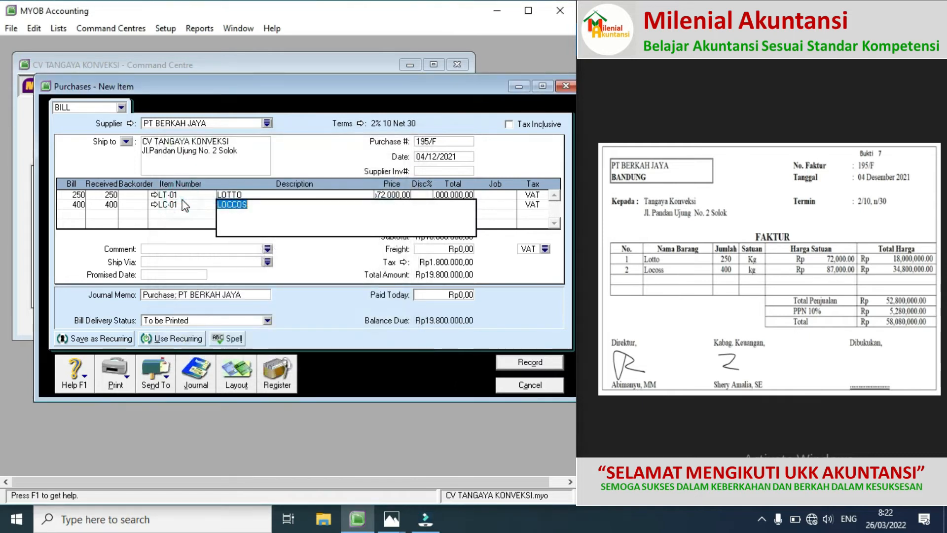
key(Tab)
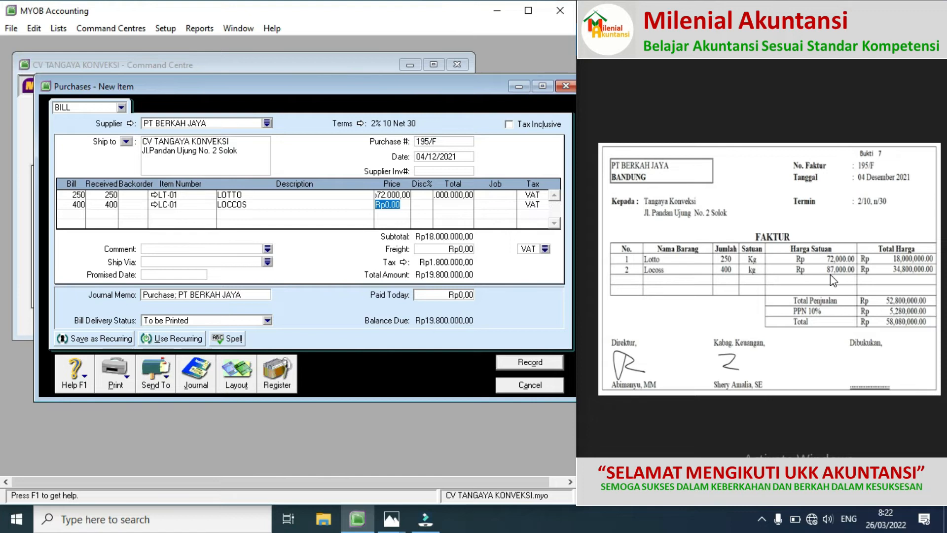
text(87000)
key(Tab)
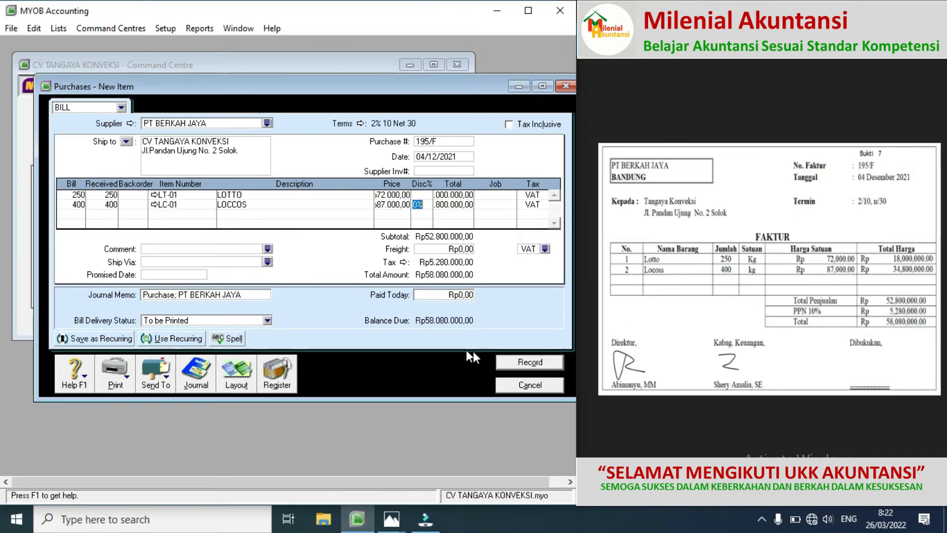
Step: Record the PT BERKAH JAYA bill without changing its tax code, and check its entries in the purchases journal
click(513, 363)
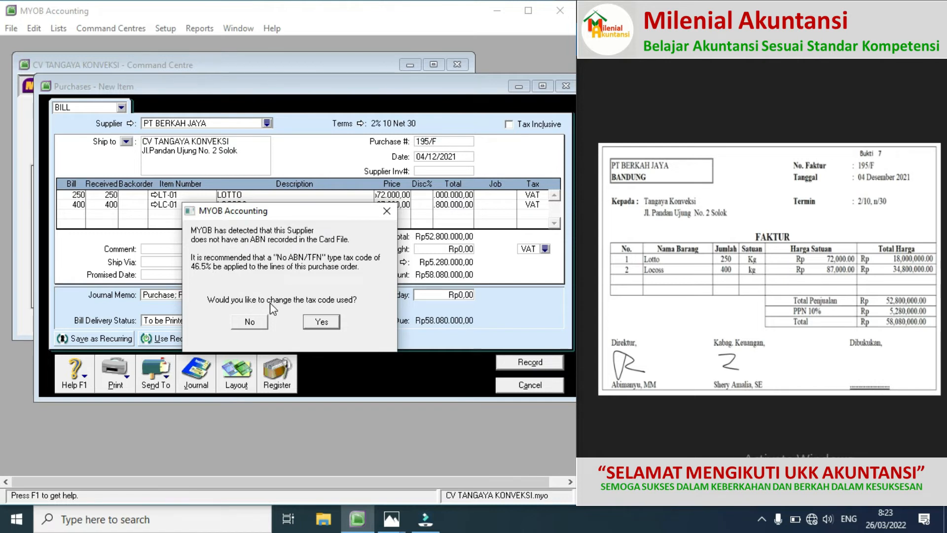
click(249, 322)
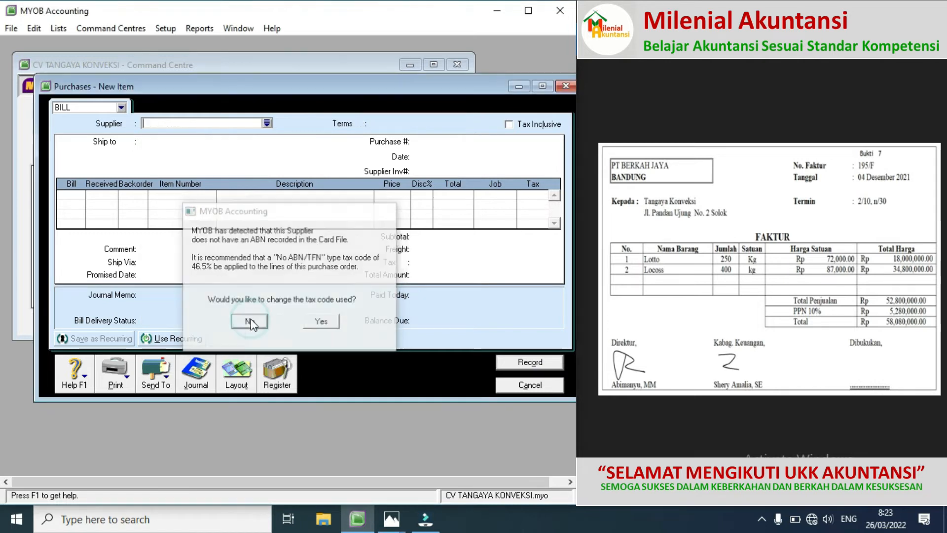
click(206, 373)
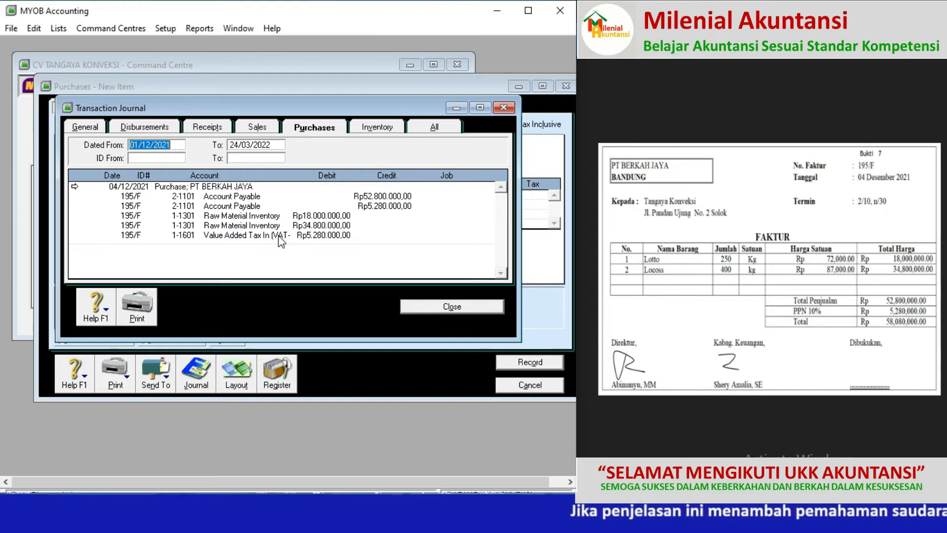
click(439, 308)
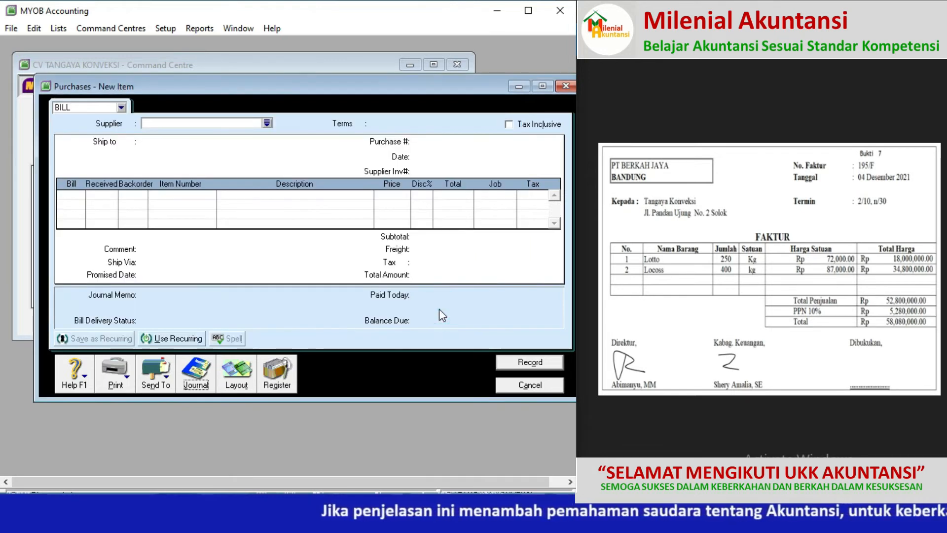
Step: Show voucher 8 and switch from the purchases window to a Pay Bills payment for supplier PD PUTRA ABADI
click(936, 276)
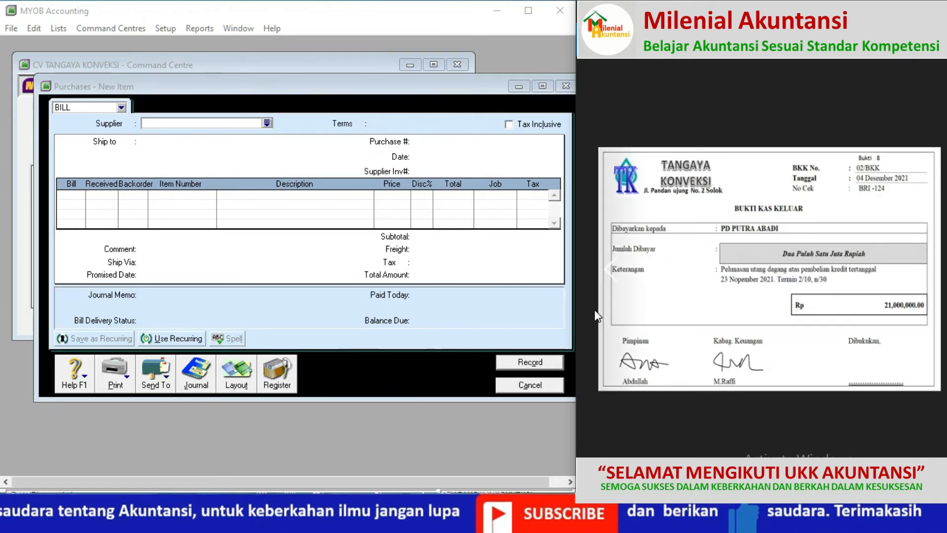
click(506, 384)
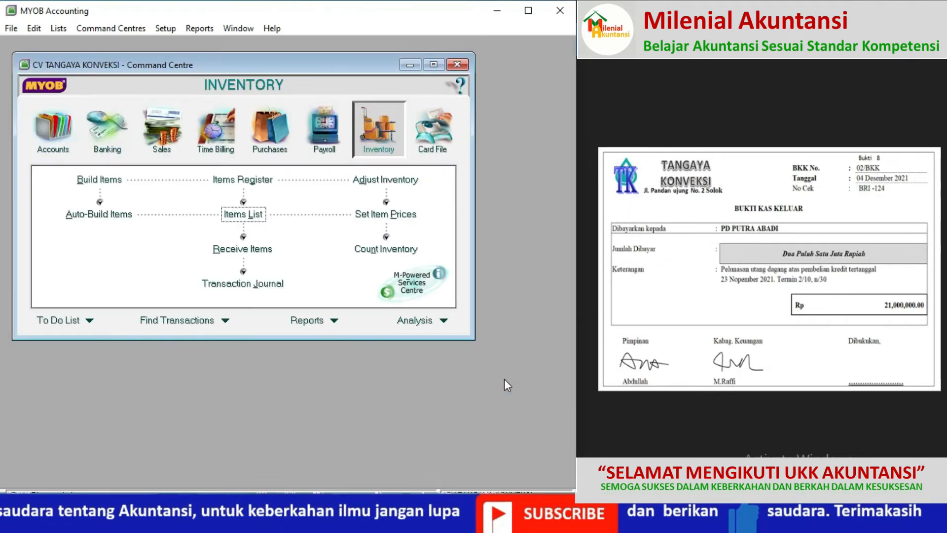
click(113, 137)
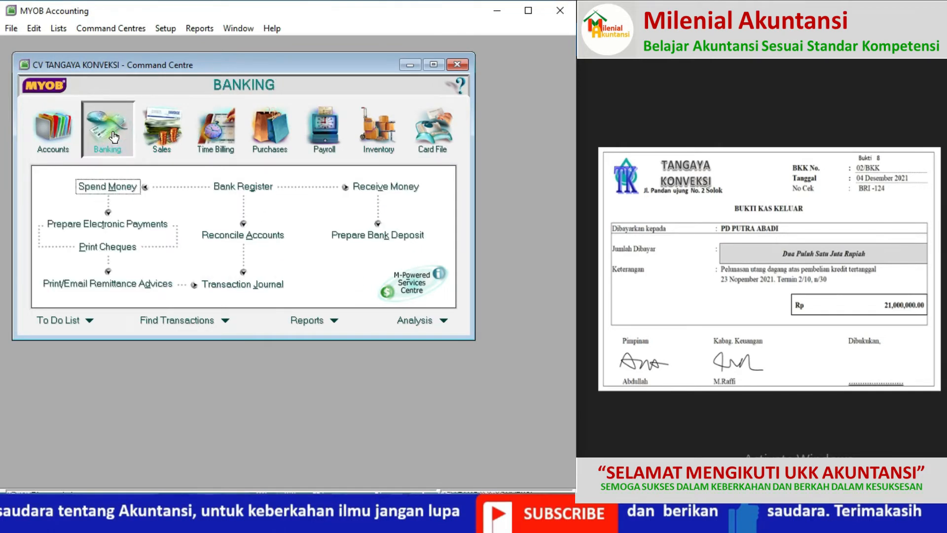
click(108, 187)
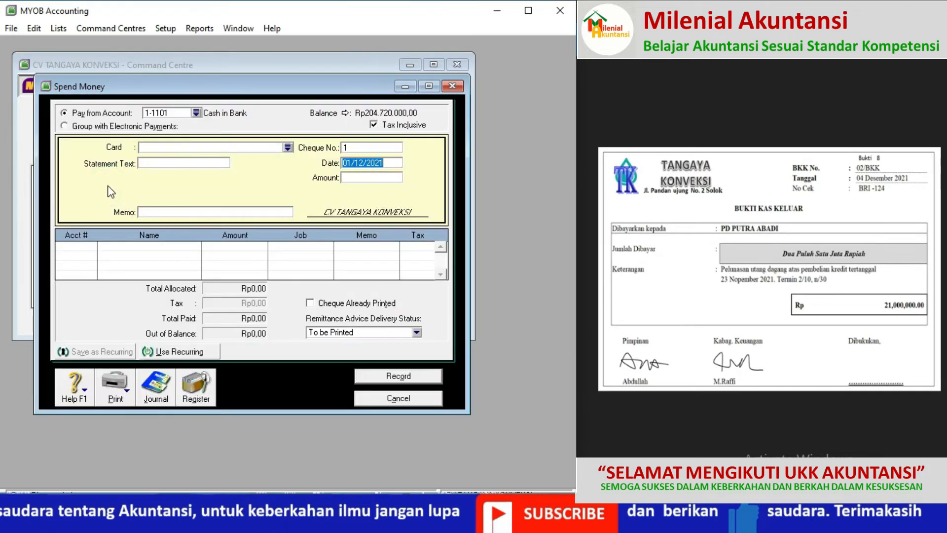
click(287, 148)
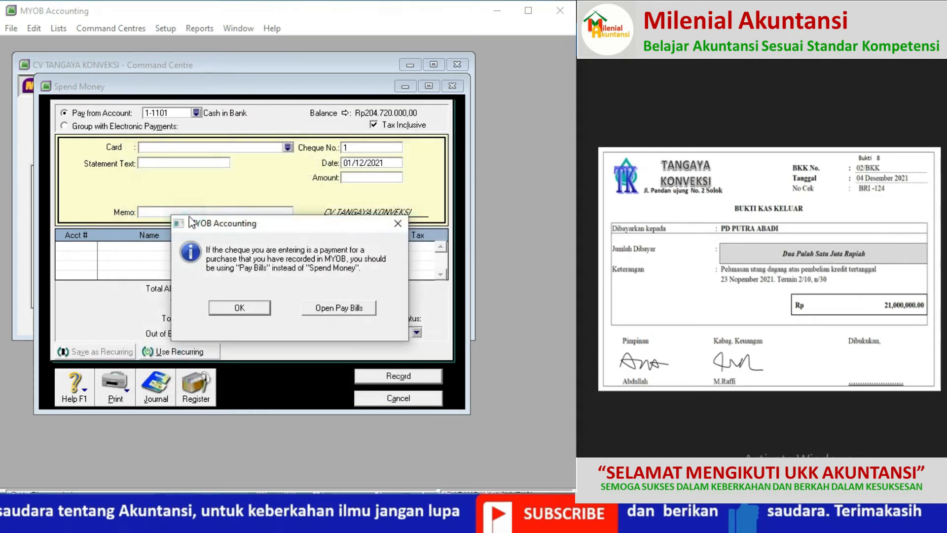
click(329, 312)
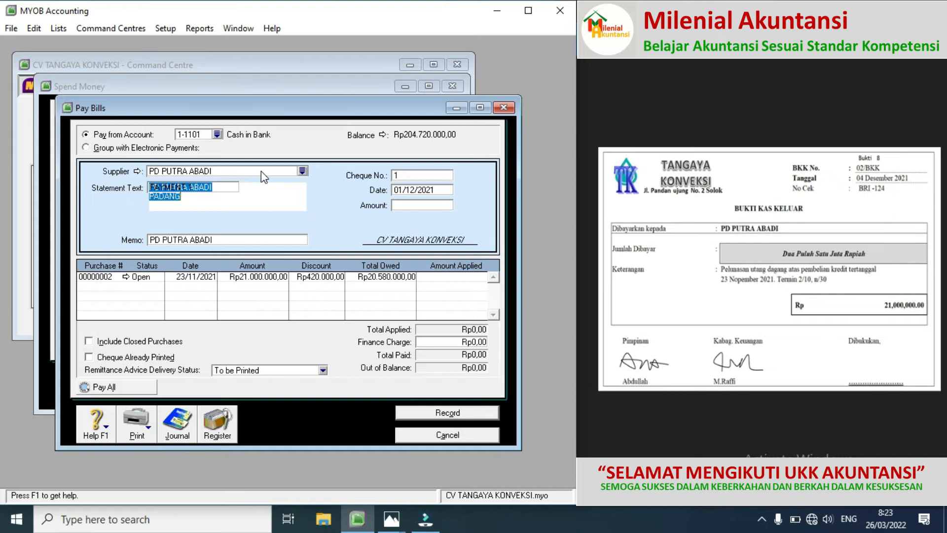
Step: Set the payment's cheque number to 02/BKK and its date to 04/12/2021
click(407, 176)
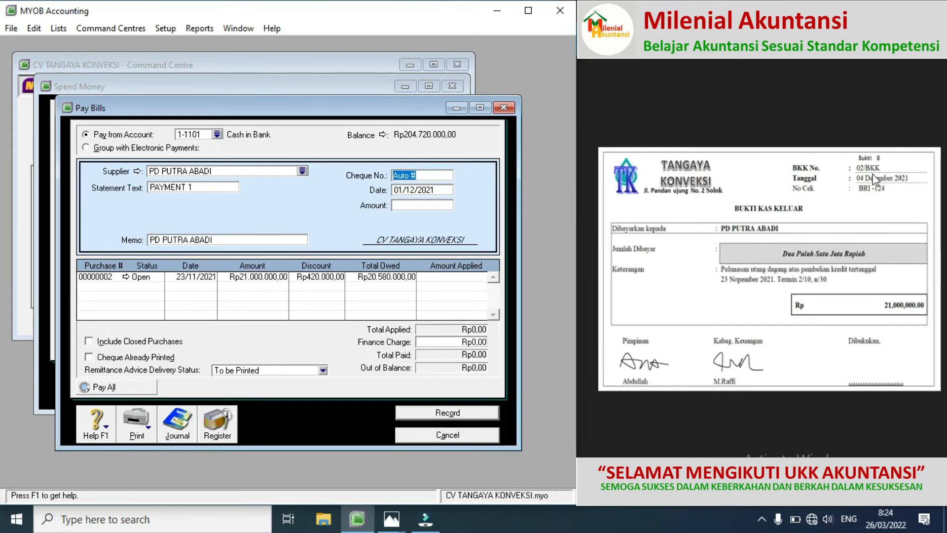
text(02/BKK)
click(434, 194)
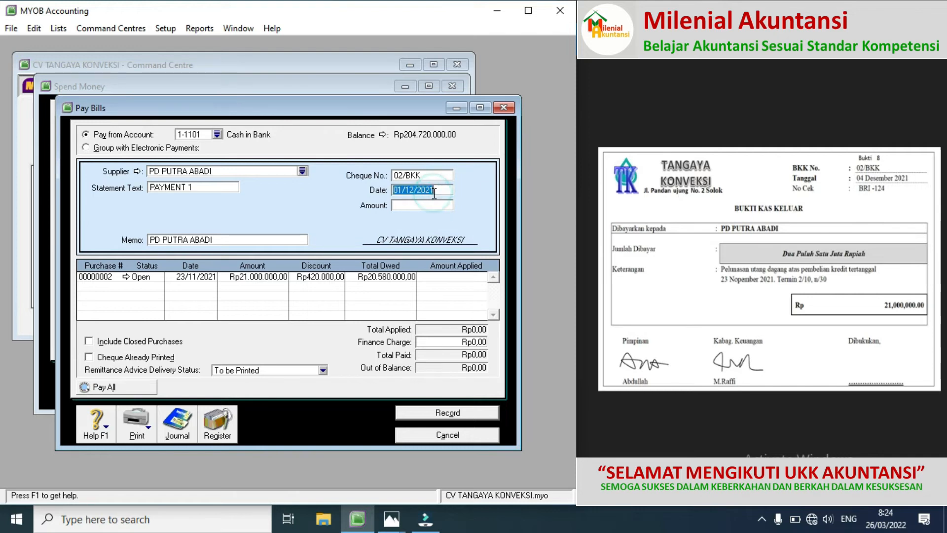
text(4/12/21)
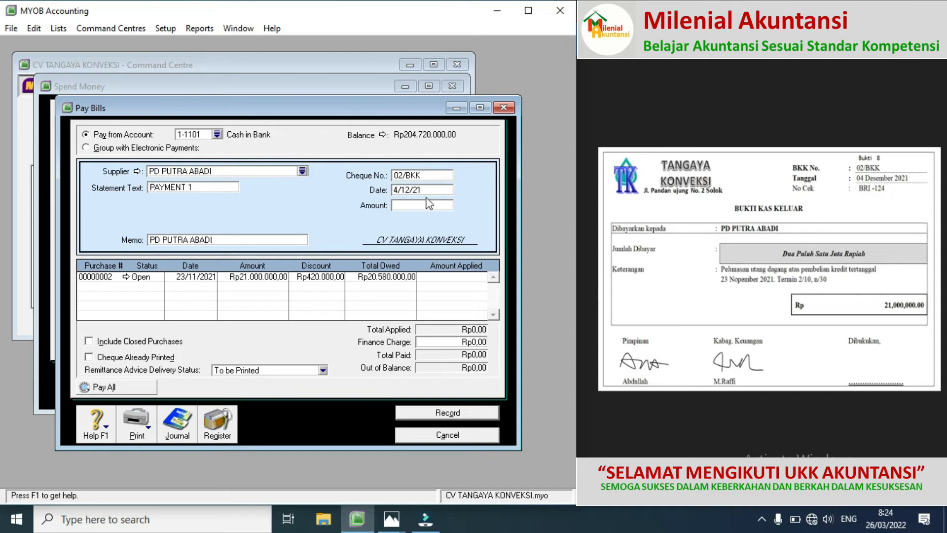
Step: Apply a Rp21,000,000 payment to the open 23/11/2021 purchase, record it, and bring up voucher 9
click(417, 205)
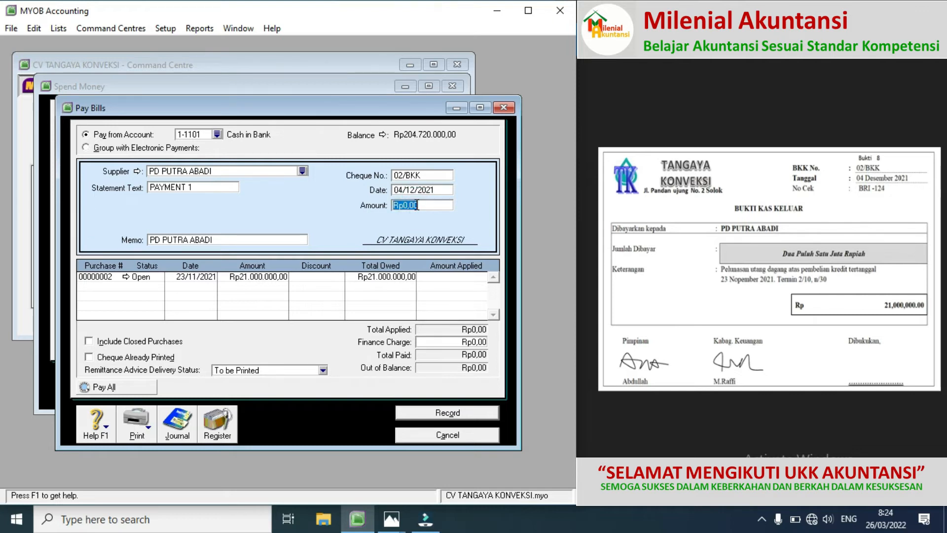
text(21.000.00)
click(454, 279)
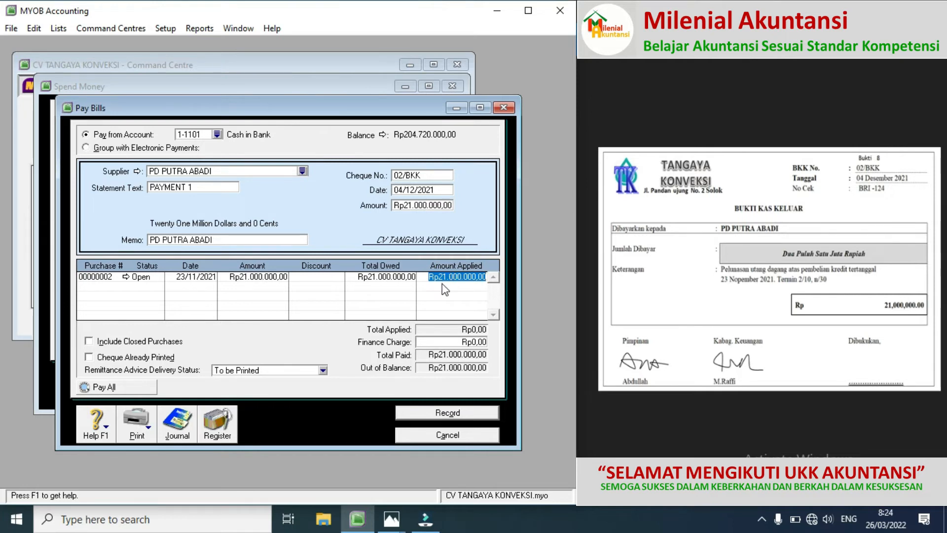
click(440, 343)
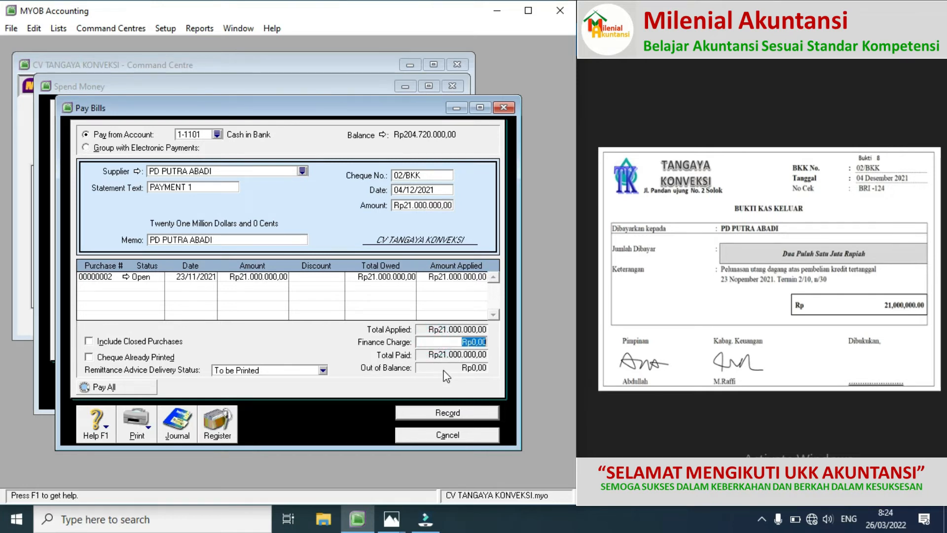
click(424, 412)
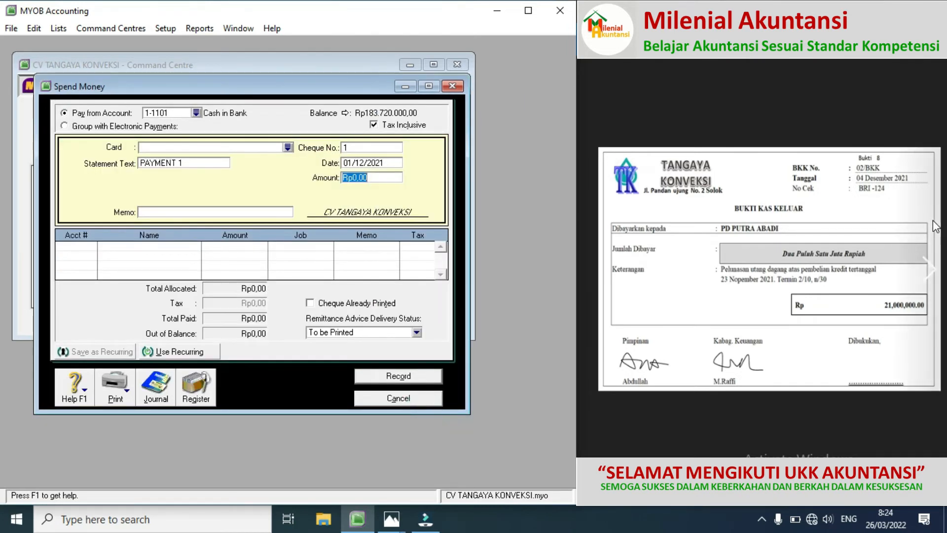
click(929, 268)
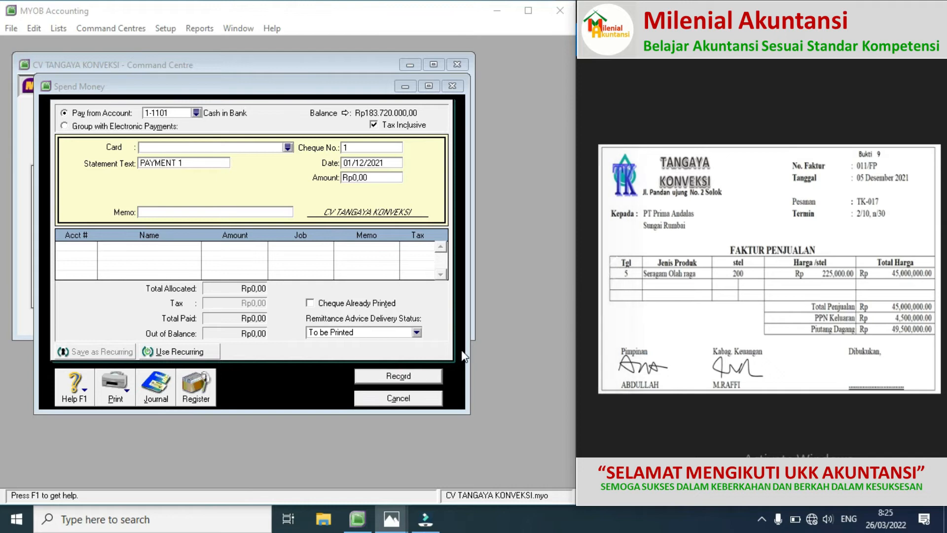
Step: Close the Spend Money window and start a new sales invoice for customer PT. PRIMA ANDALAS
click(393, 400)
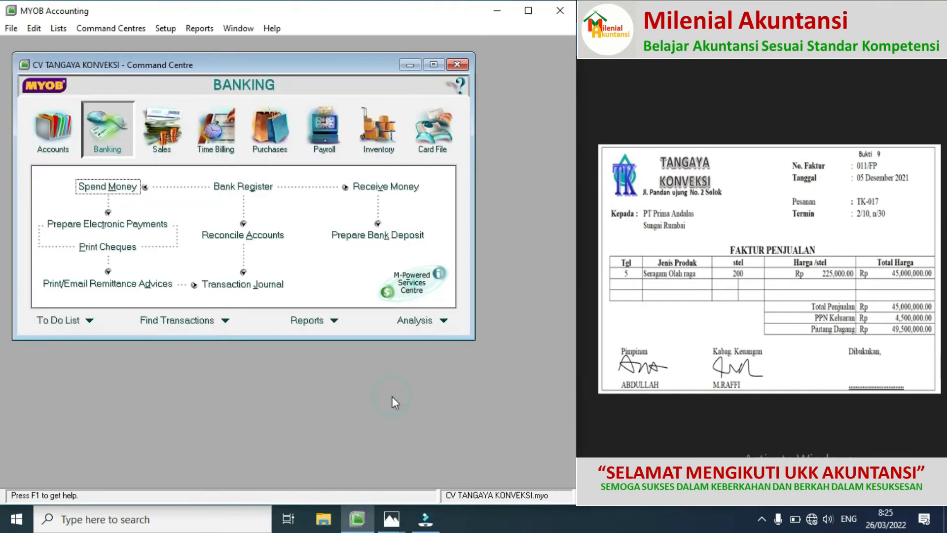
click(177, 129)
click(255, 217)
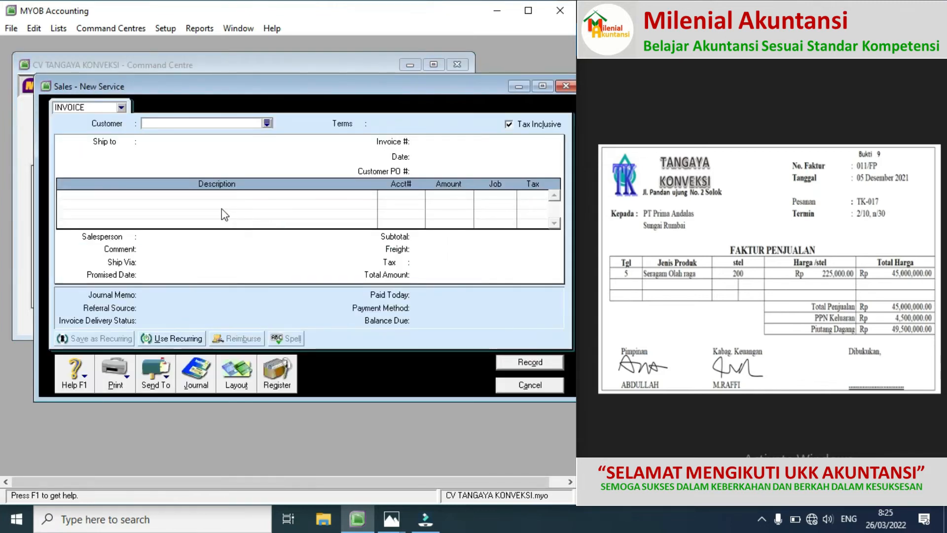
click(268, 124)
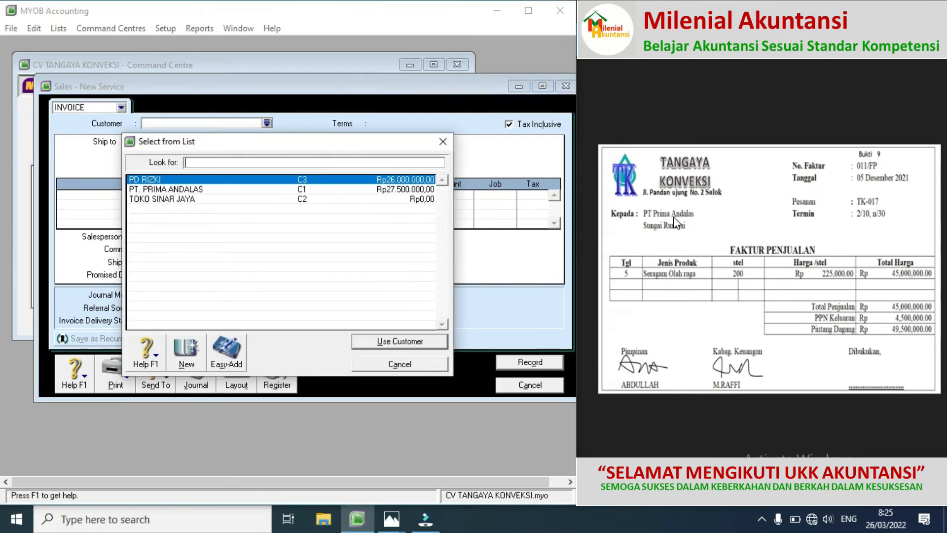
double_click(203, 191)
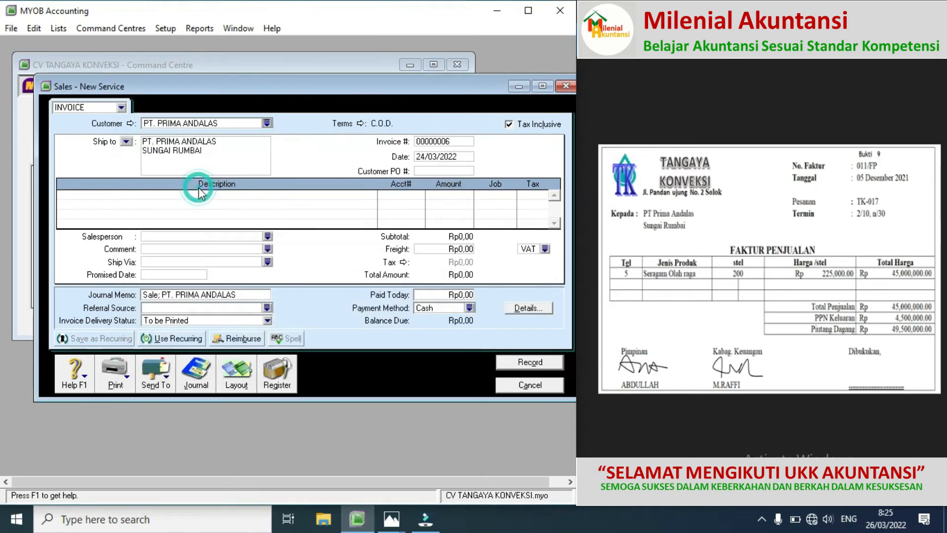
Step: Set the invoice's credit terms to In a Given # of Days, with 10 discount days, 30 balance due days and 2% early payment discount
click(360, 124)
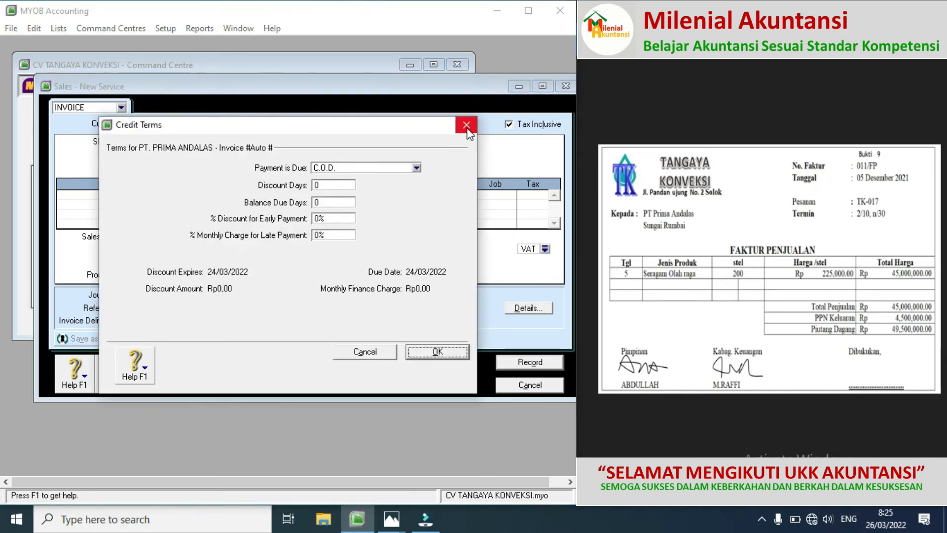
click(466, 125)
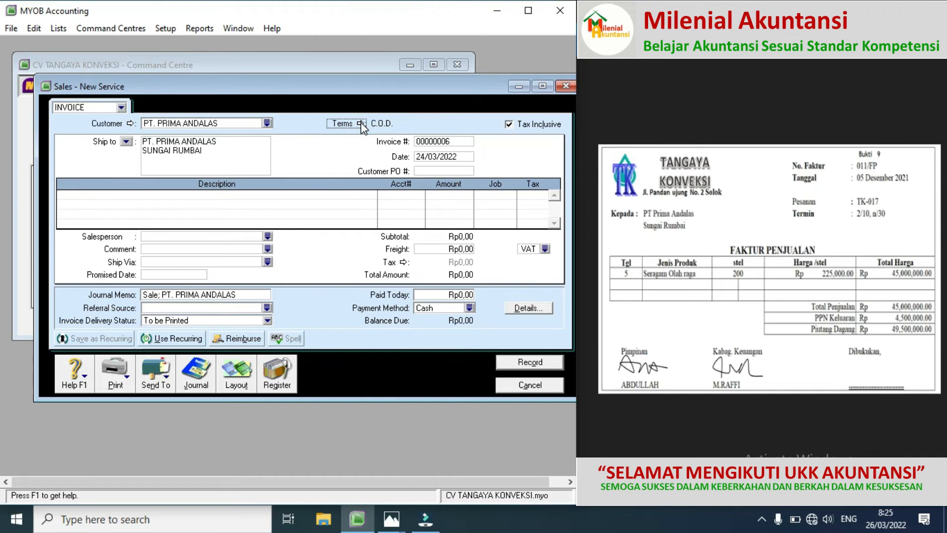
click(361, 124)
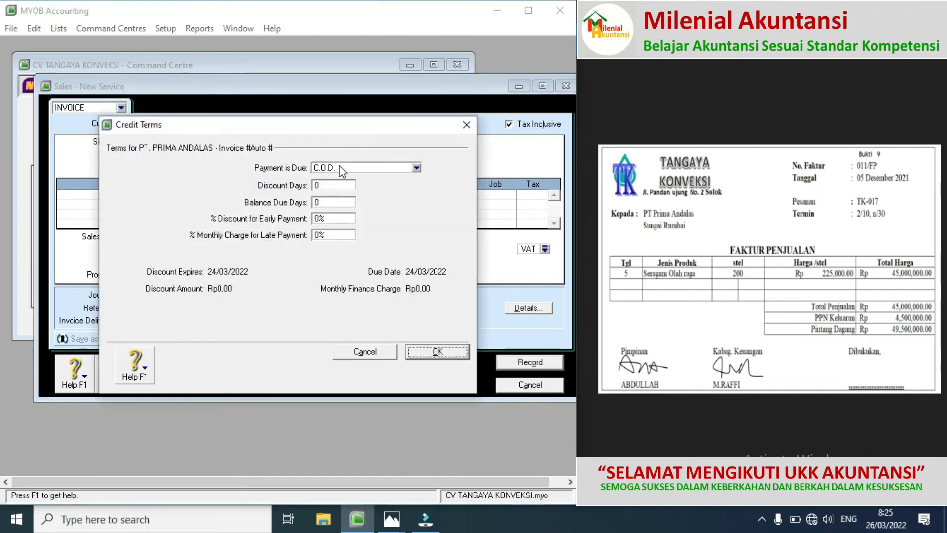
click(340, 168)
click(342, 198)
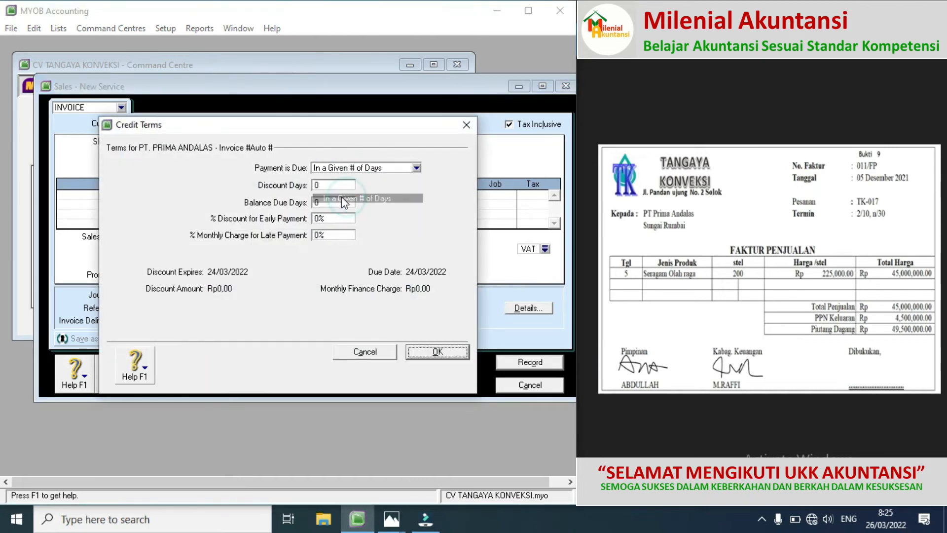
click(328, 186)
text(10)
click(323, 202)
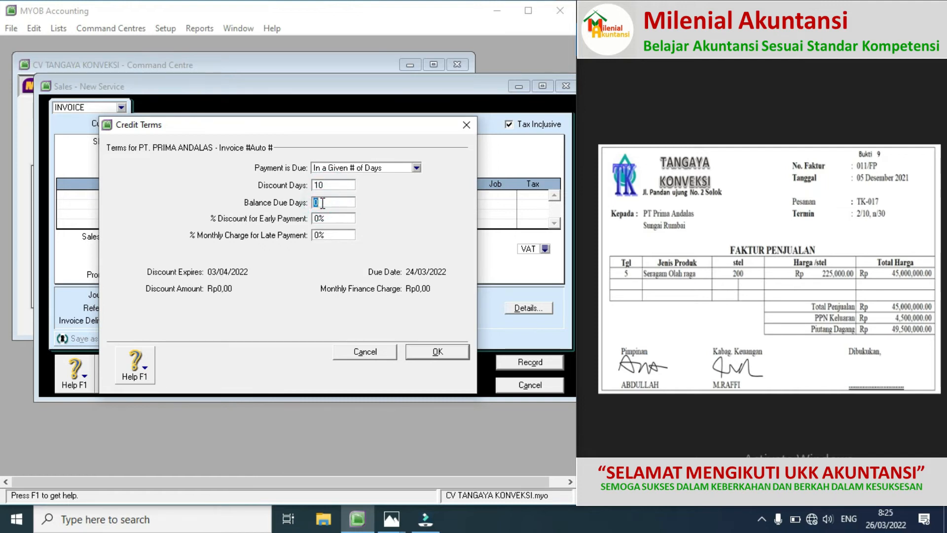
click(321, 220)
text(2)
click(420, 350)
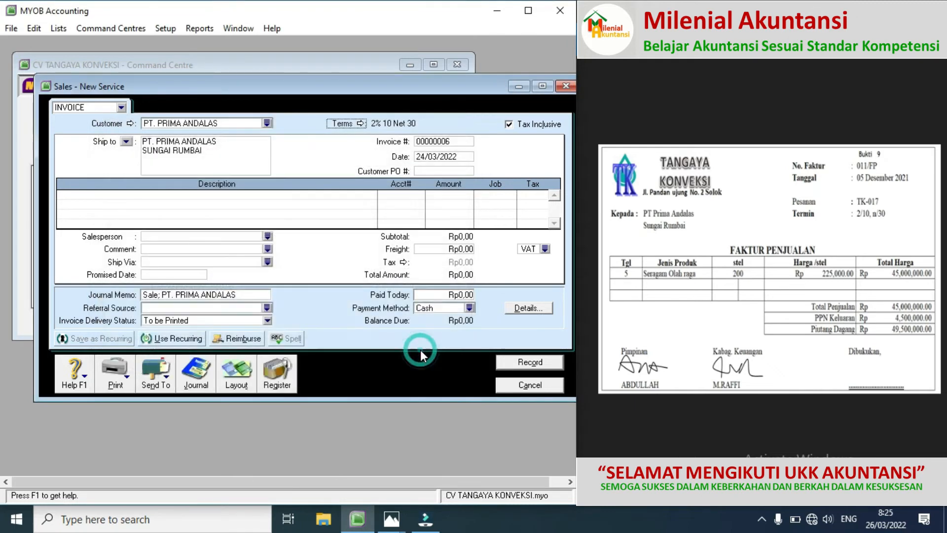
Step: Make the invoice tax-exclusive and set its number to 011/FP and its date to 05/12/2021
click(510, 127)
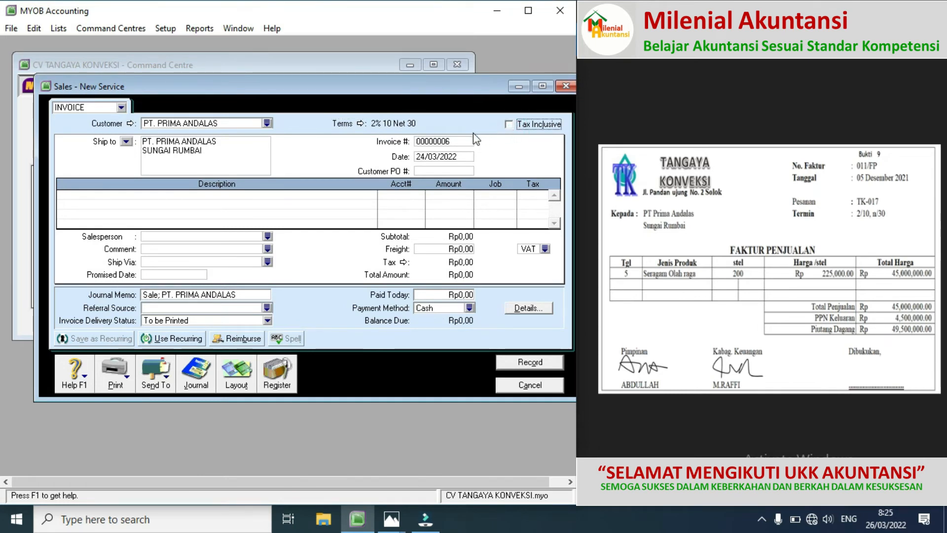
click(457, 142)
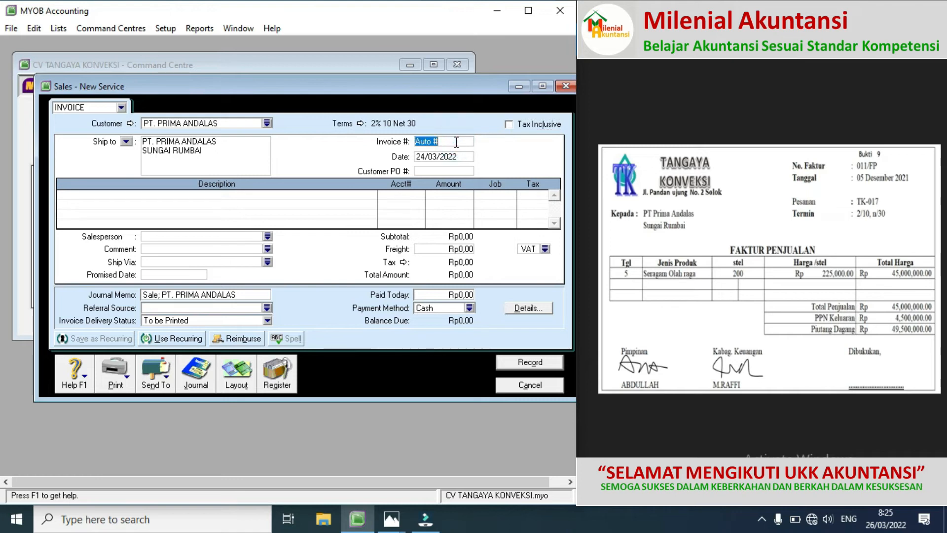
text(011/FP)
click(424, 156)
text(5/12/21)
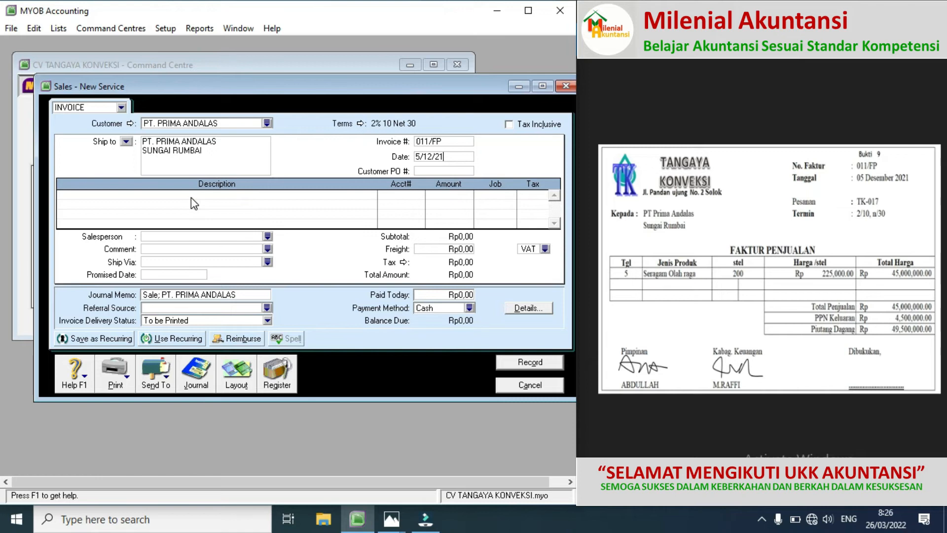
Step: Switch the invoice to the Item layout and re-enter its date as 05/12/2021
click(237, 379)
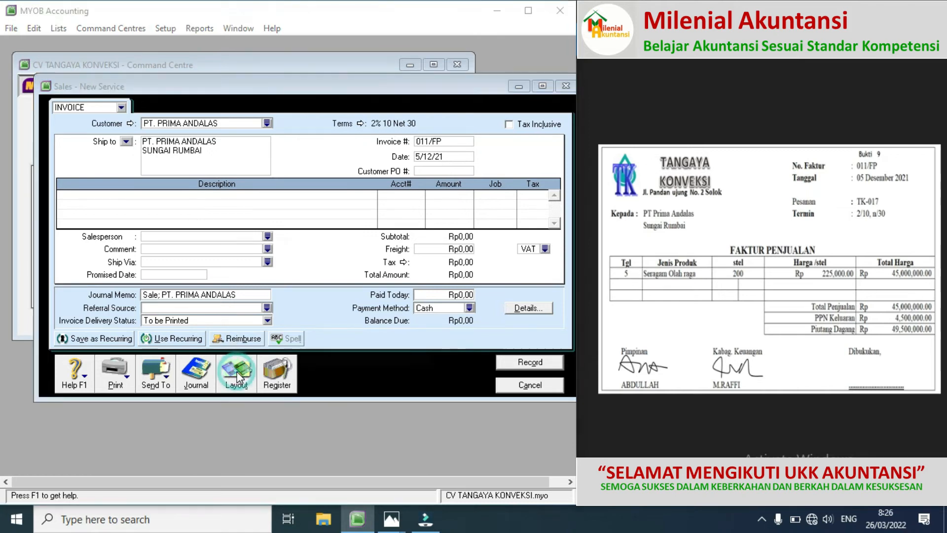
click(169, 249)
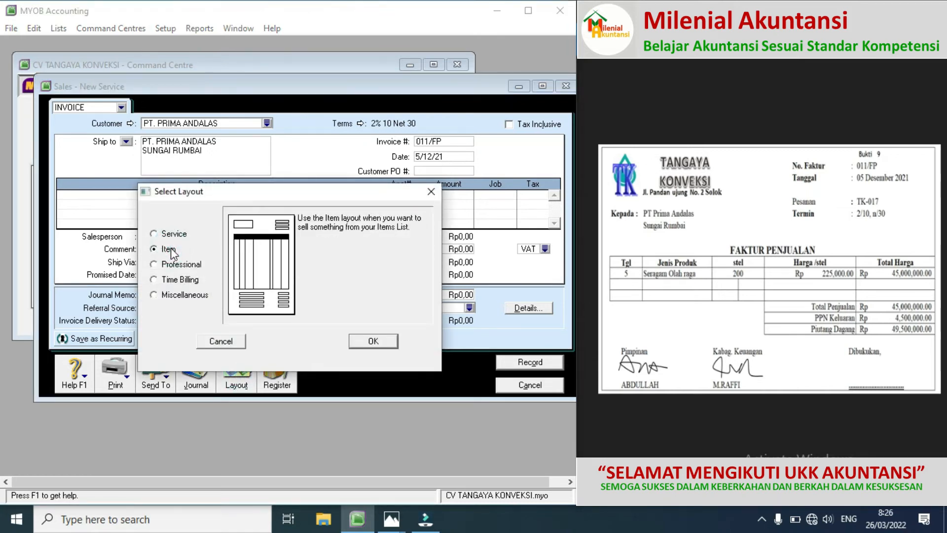
click(365, 341)
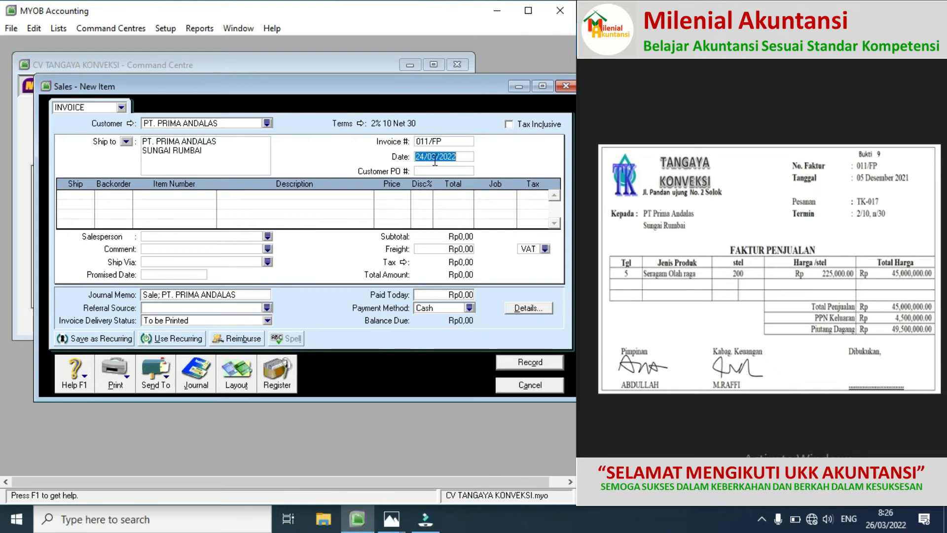
text(5/12/21)
Step: Add a line for 200 units of item TK-017 at Rp225,000 each and record the invoice
click(91, 196)
text(200)
key(Tab)
key(Tab)
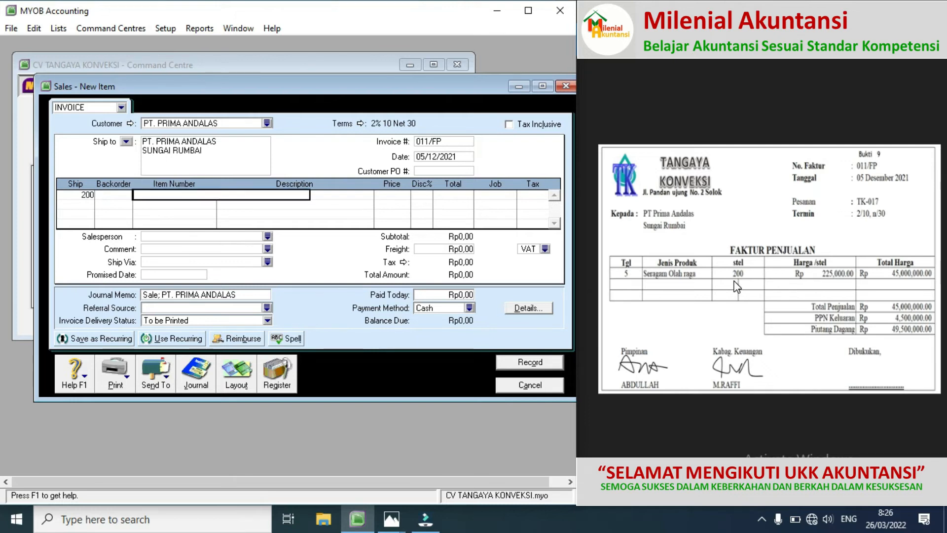
key(Tab)
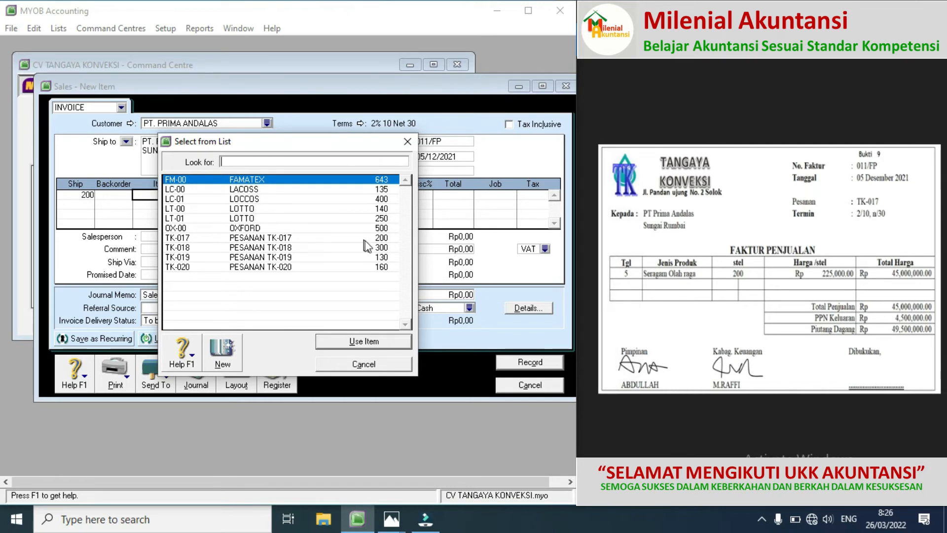
double_click(256, 238)
key(Tab)
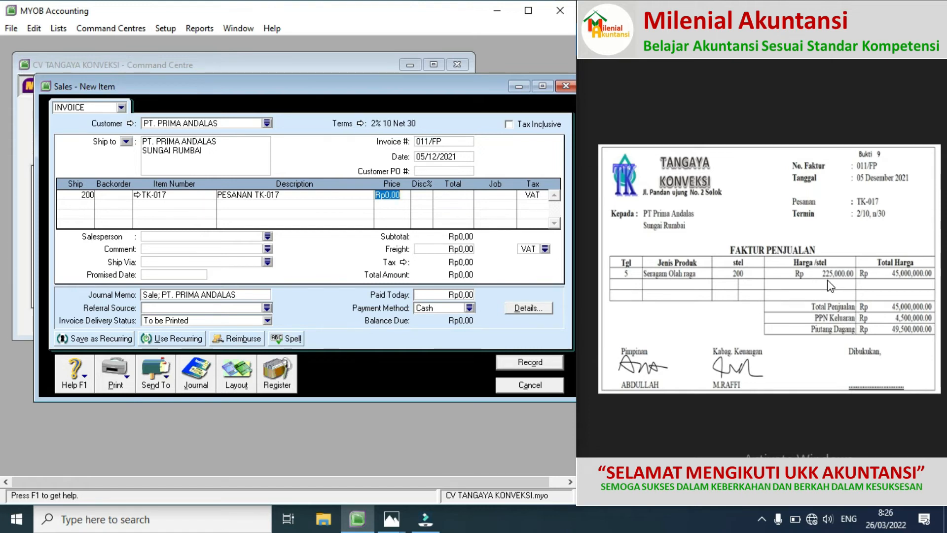
text(225000)
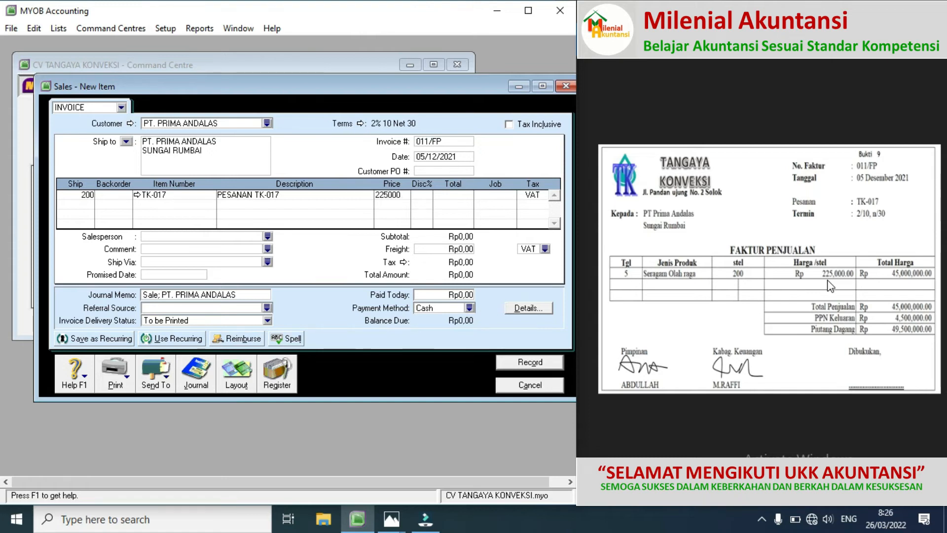
key(Tab)
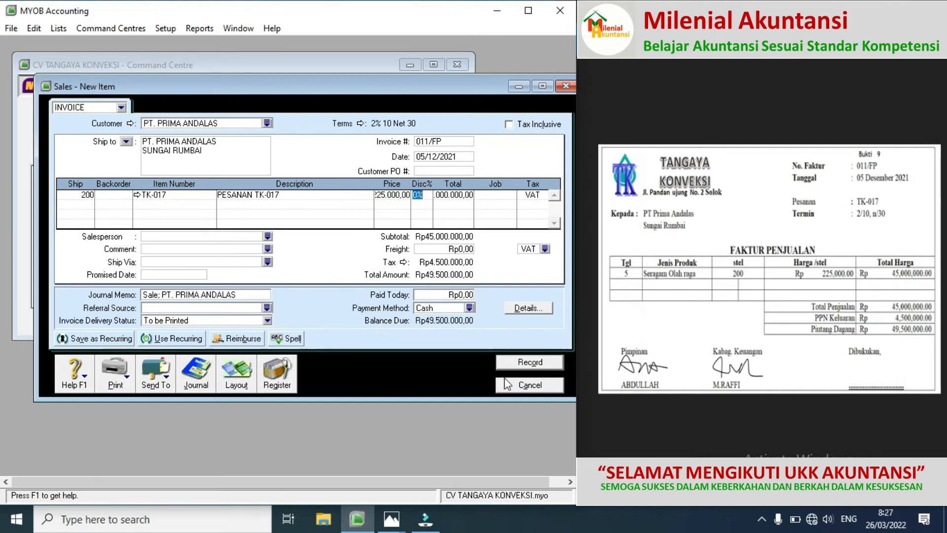
click(529, 365)
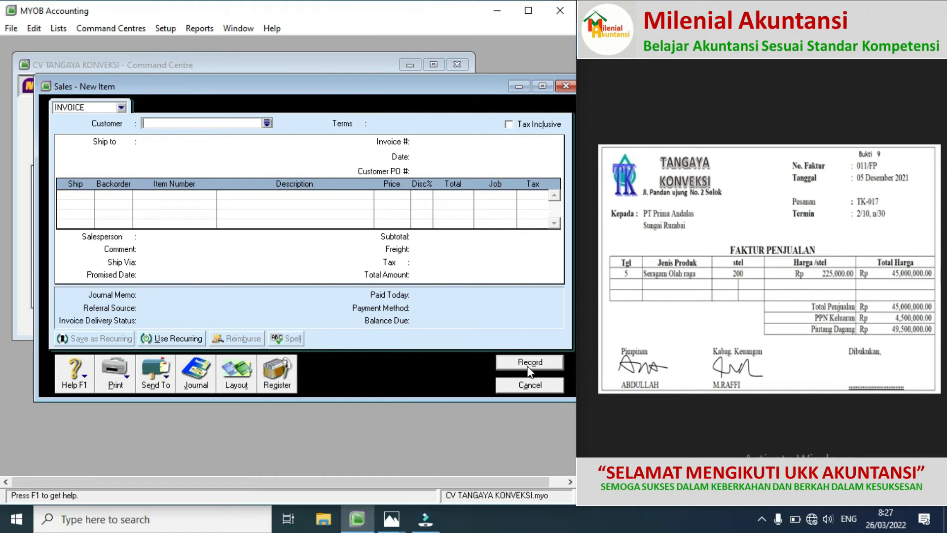
Step: Bring up voucher 10 and compare its cost of goods with the 011/FP sale in the sales journal
click(930, 266)
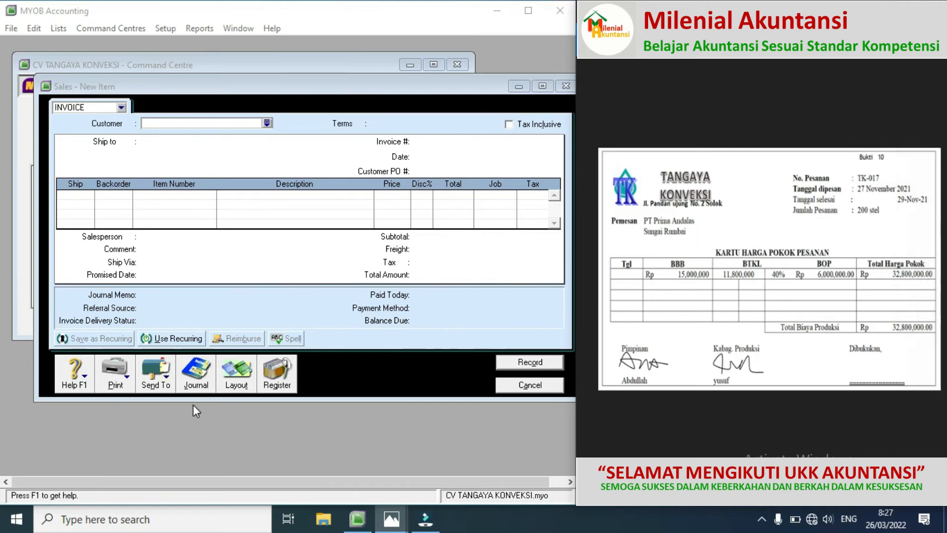
click(200, 388)
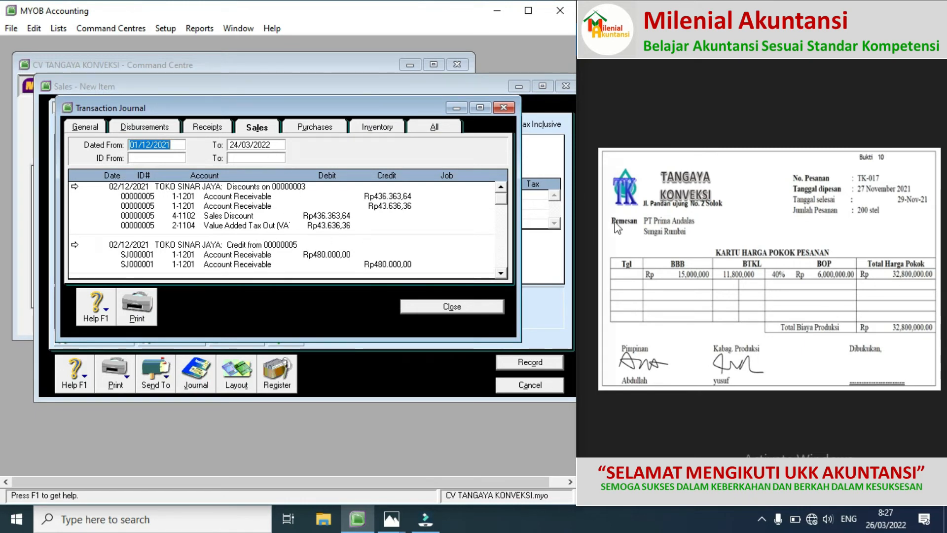
scroll(502, 276, down, 3)
click(501, 274)
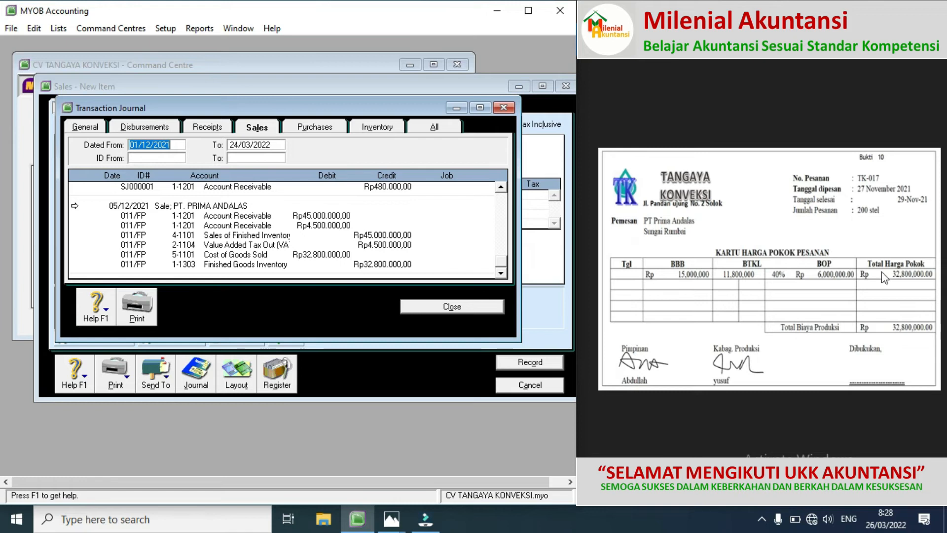
Step: Page through vouchers 11 and 12 to bring up voucher 13
click(928, 279)
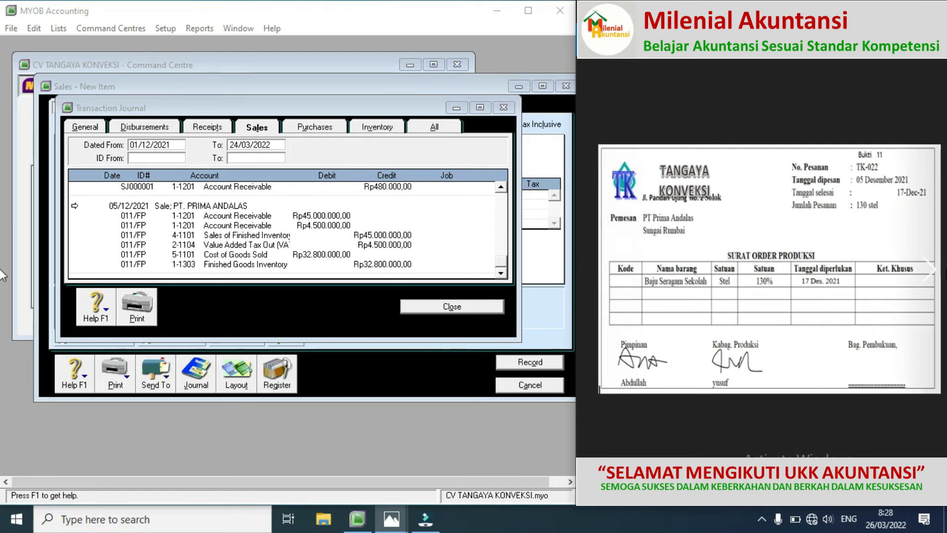
click(934, 271)
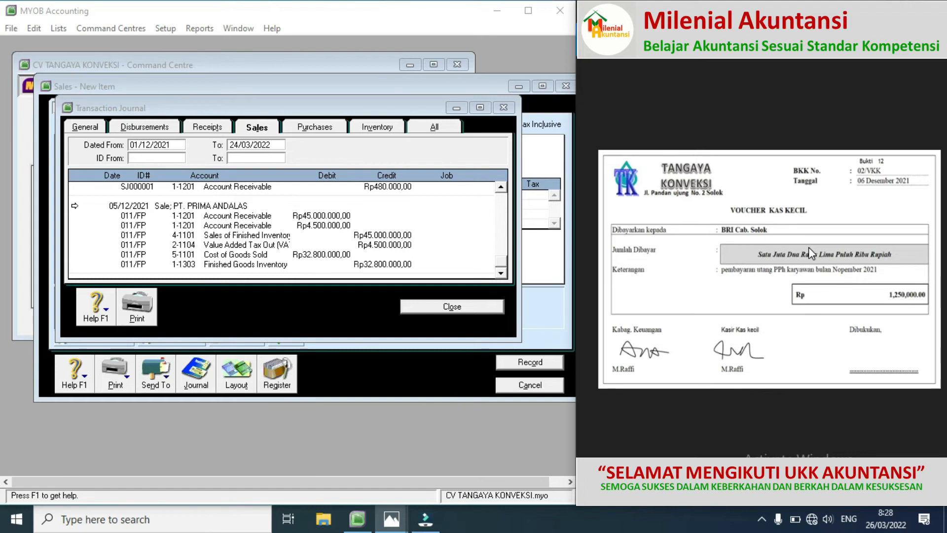
click(934, 272)
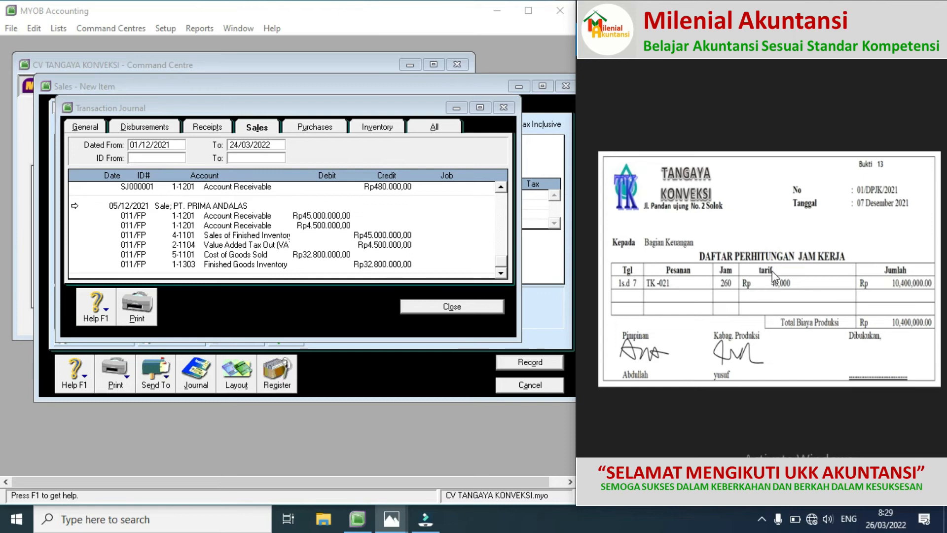
Step: Close the sales journal and invoice windows and start a new general journal entry
click(444, 307)
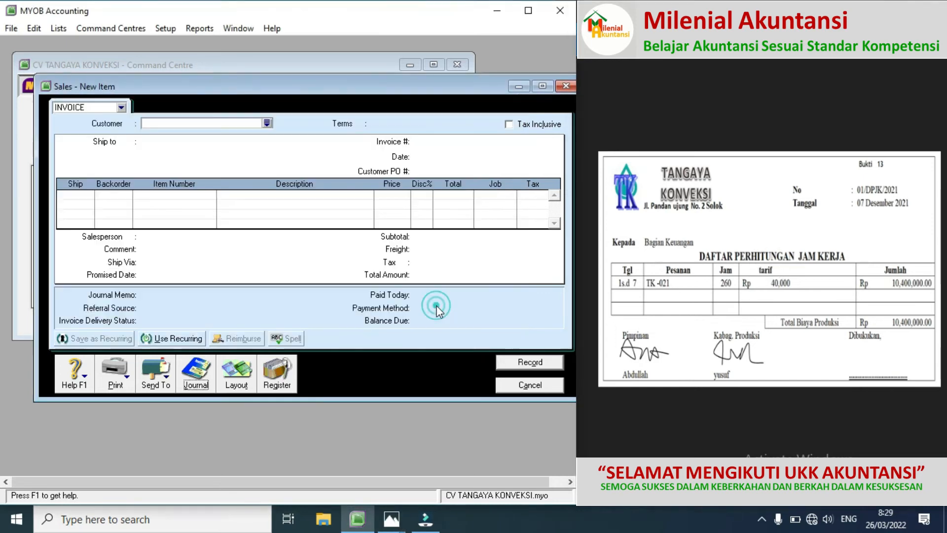
click(505, 384)
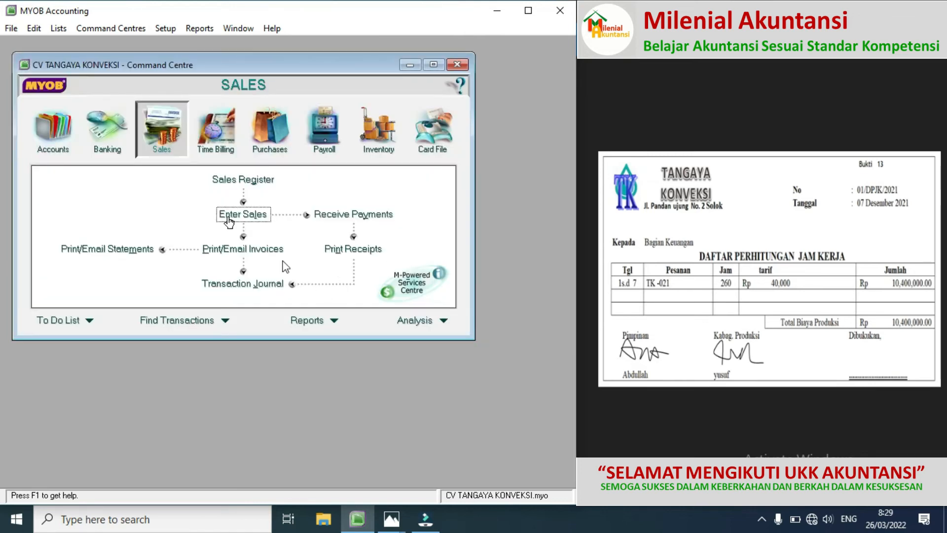
click(70, 143)
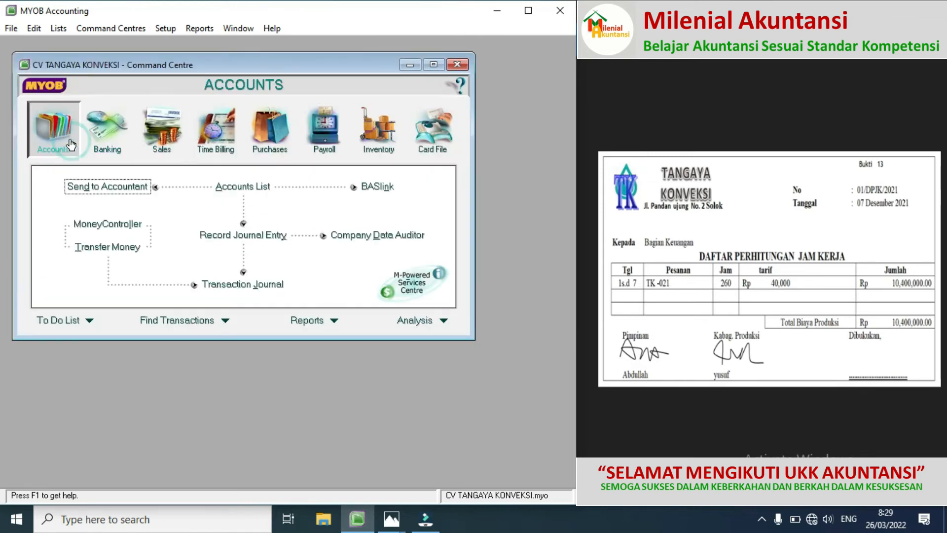
click(220, 240)
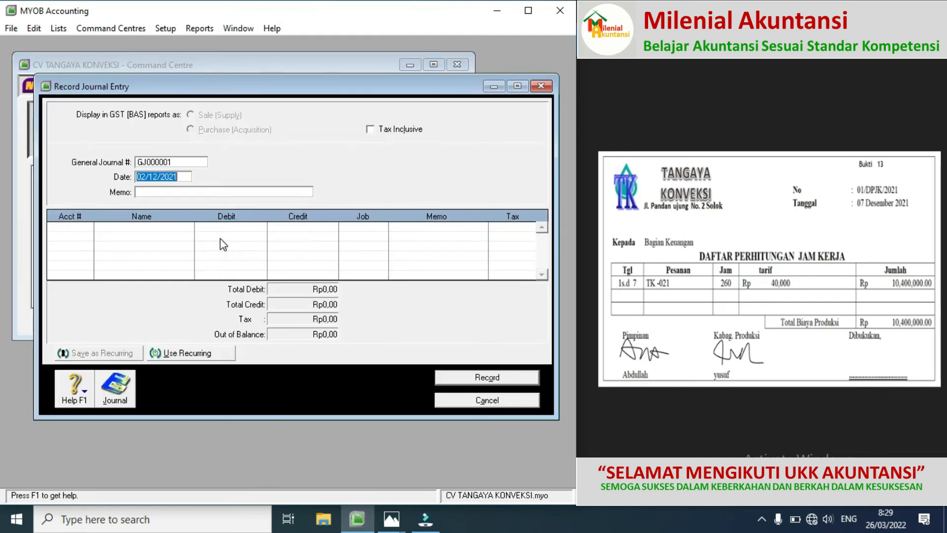
Step: Set the journal number to 01/DPJK/, the date to 07/12/2021 and the memo to "BTKL PESANAN TK-021"
click(173, 164)
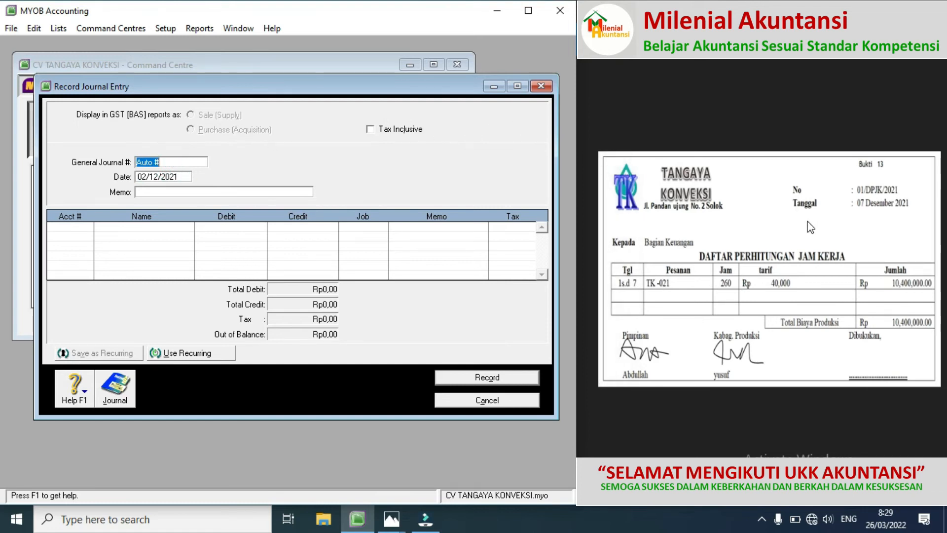
text(01/DPJK/)
click(144, 182)
click(145, 177)
double_click(145, 178)
click(145, 177)
text(BTKL)
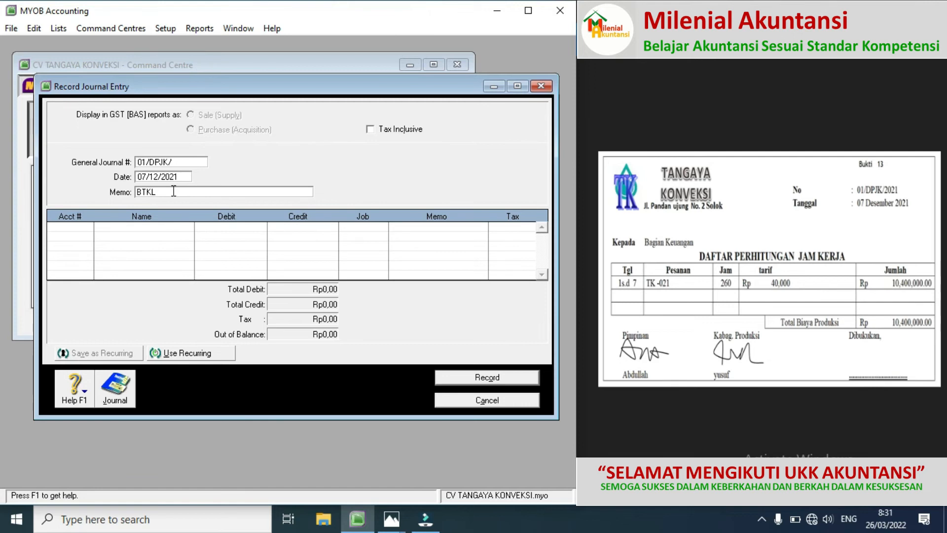
text( PESANAN TK-021)
Step: Add a journal line debiting account 5-2101 Wage & Salaries with 10,400,000
click(82, 228)
click(87, 226)
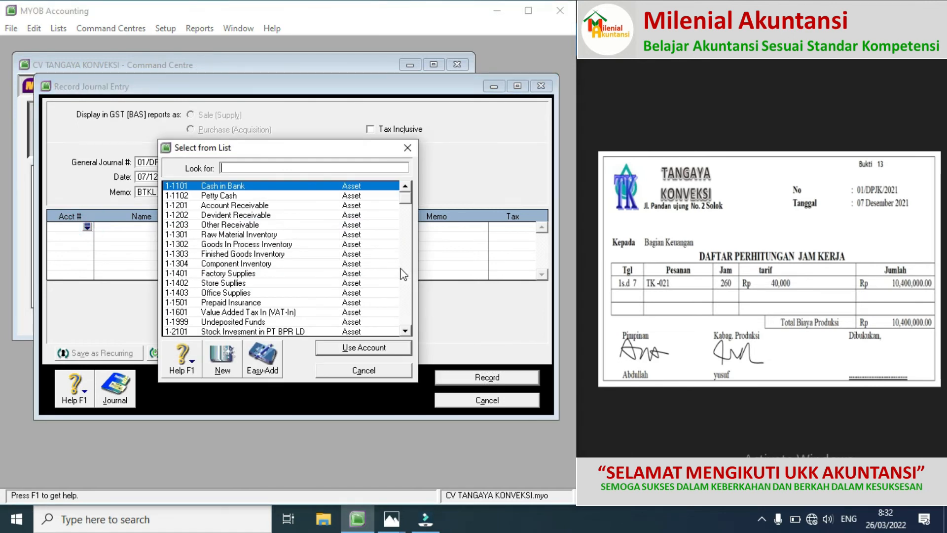
click(406, 295)
click(405, 295)
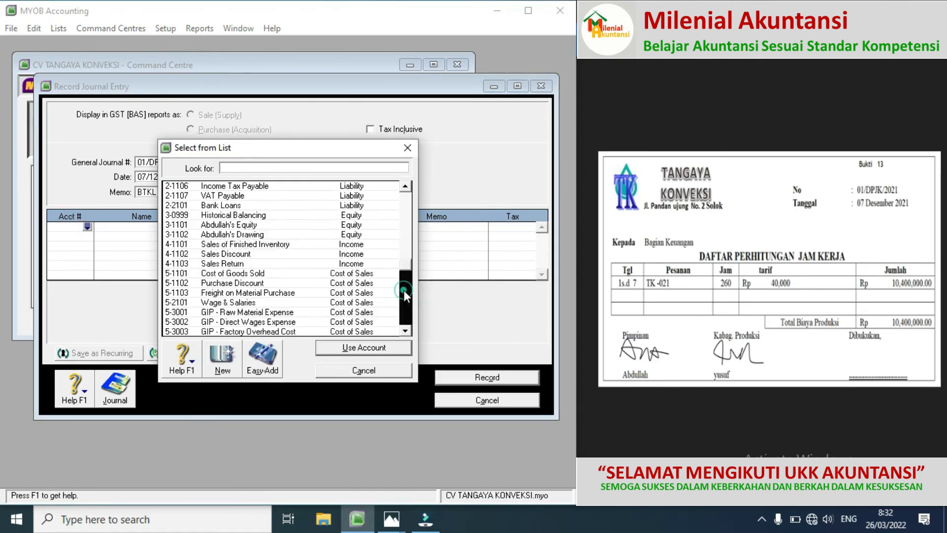
double_click(212, 301)
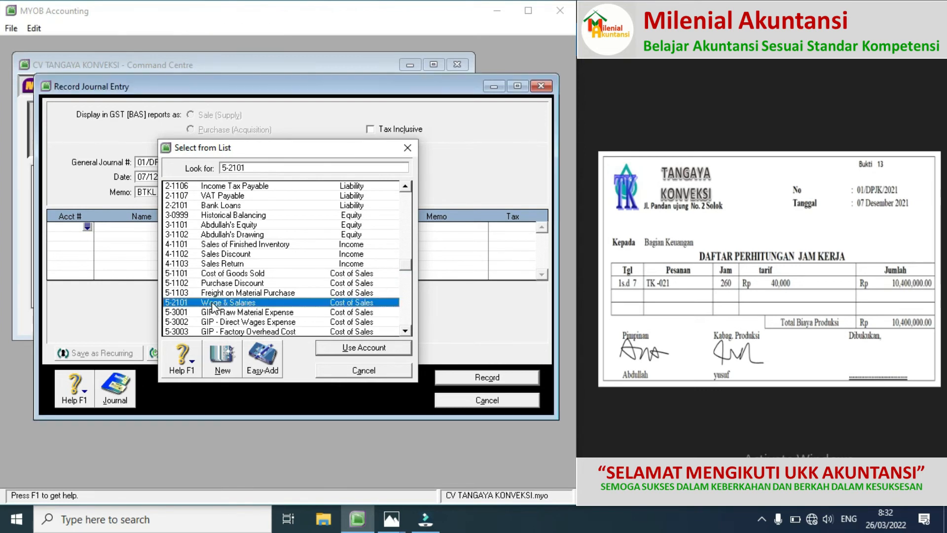
text(10400000)
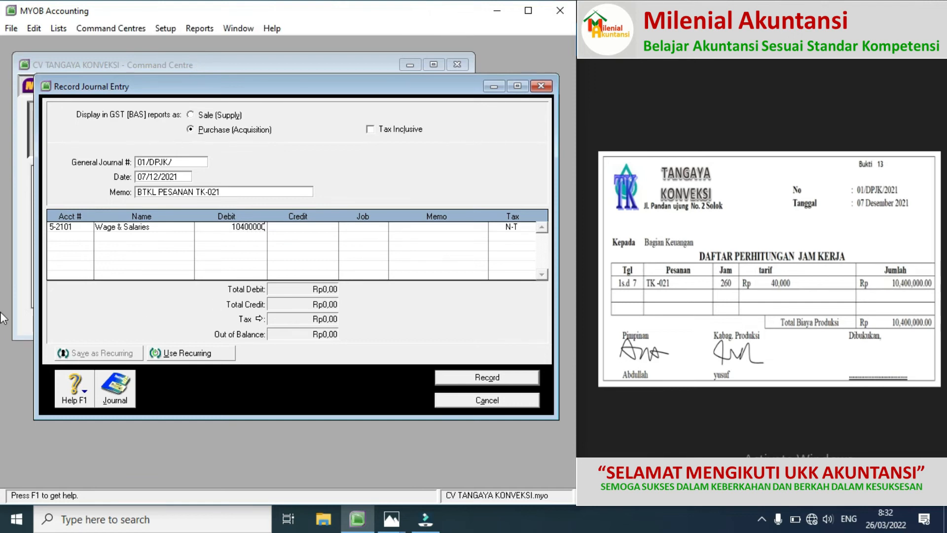
Step: Add a second journal line crediting account 2-1102 Wages & Salaries Payable with 10,400,000
click(87, 239)
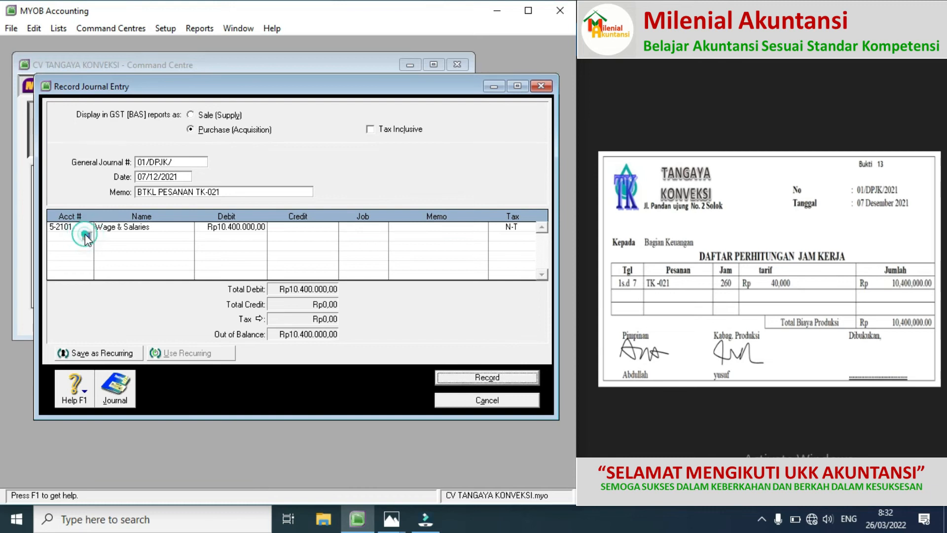
click(88, 236)
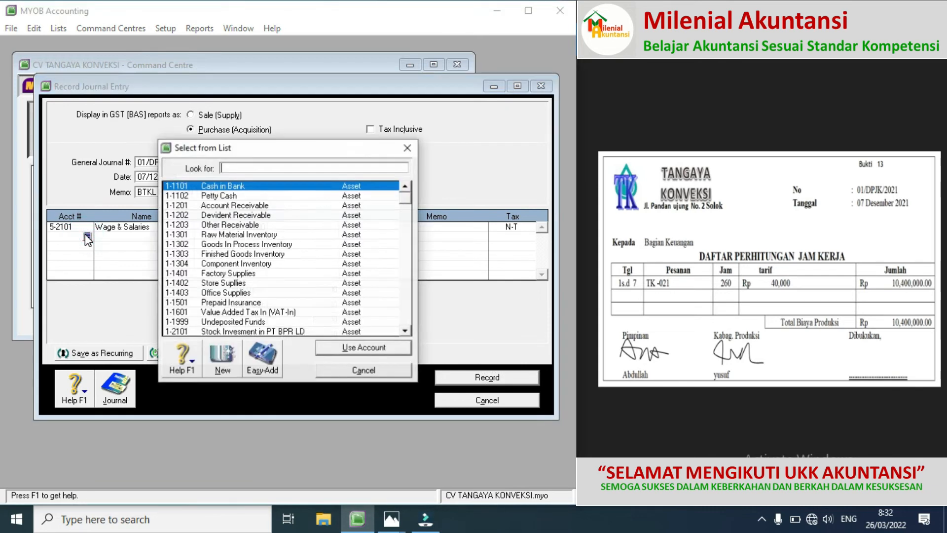
click(406, 259)
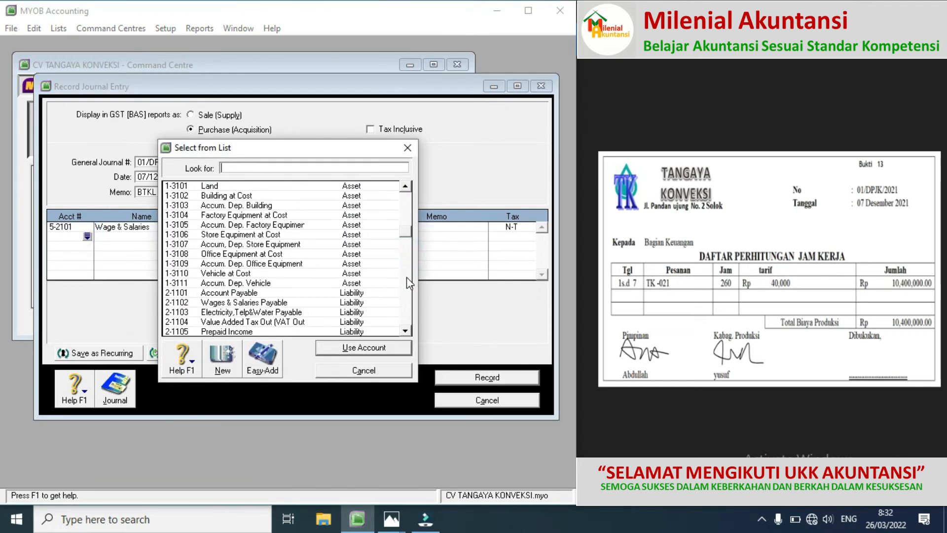
double_click(280, 302)
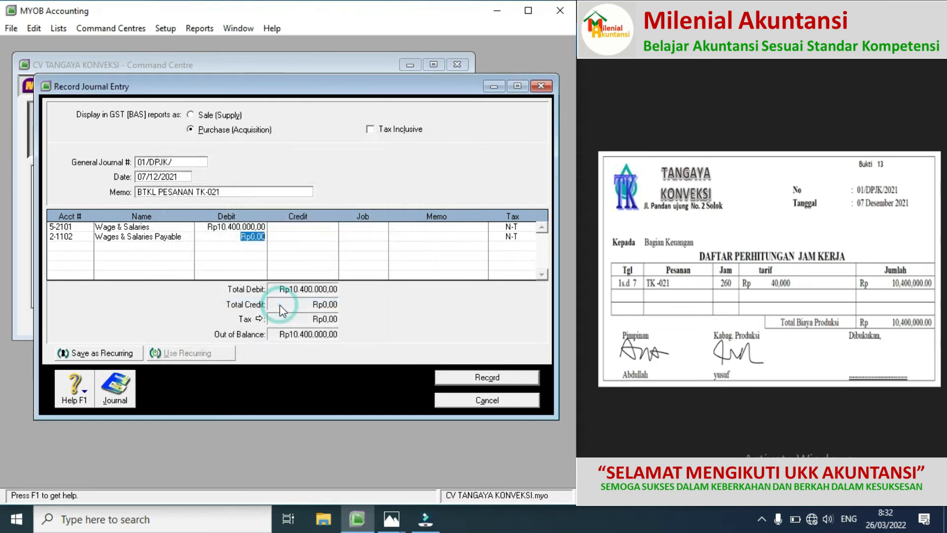
click(321, 239)
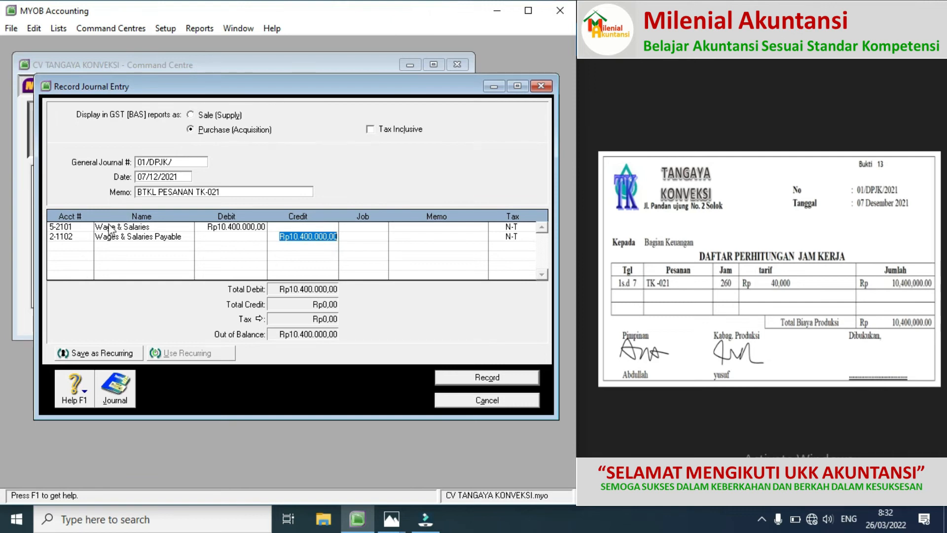
Step: Add a third journal line debiting account 5-3002 GIP - Direct Wages Expense with 10,400,000
click(79, 246)
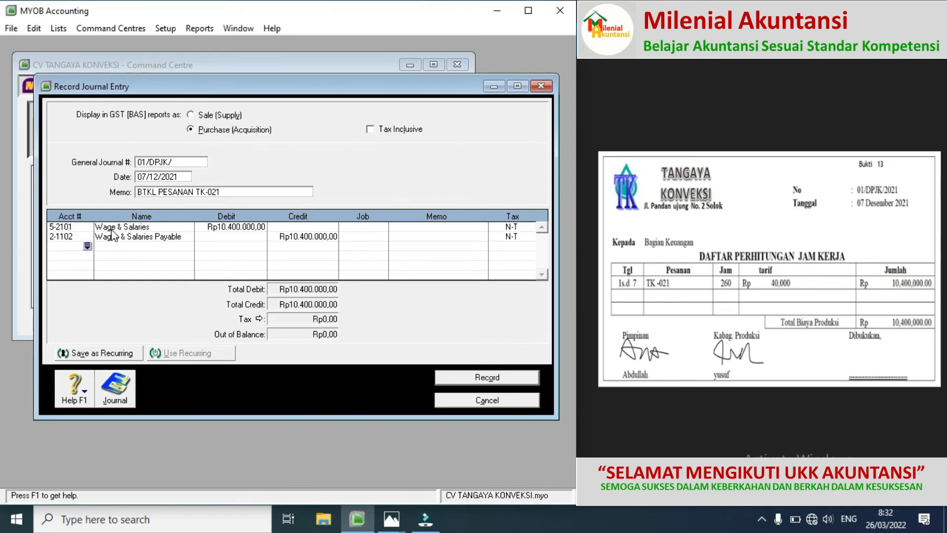
click(87, 246)
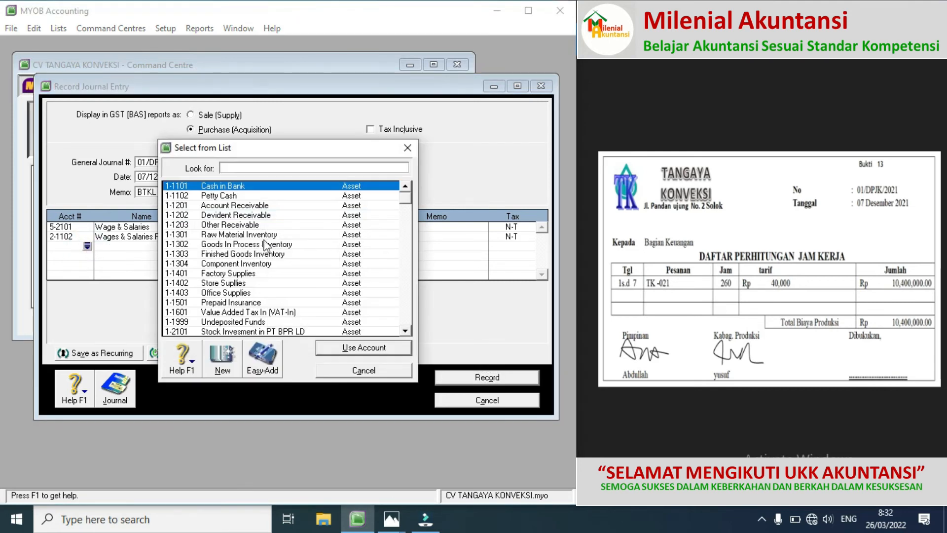
click(407, 307)
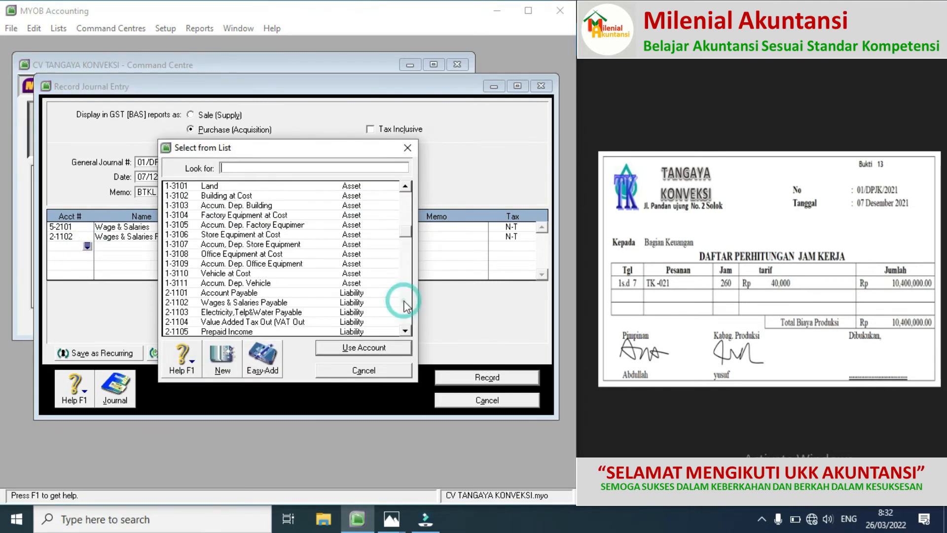
click(407, 307)
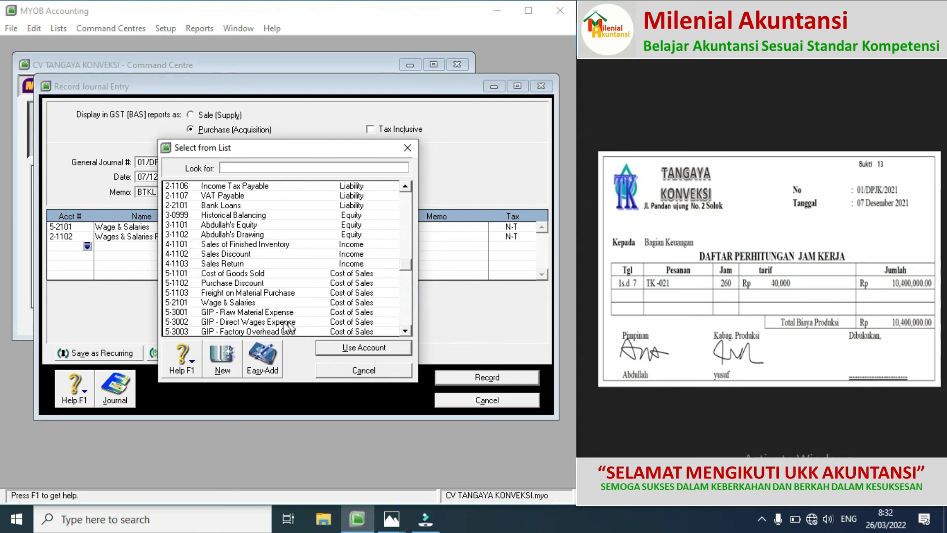
text(5-3002)
key(Return)
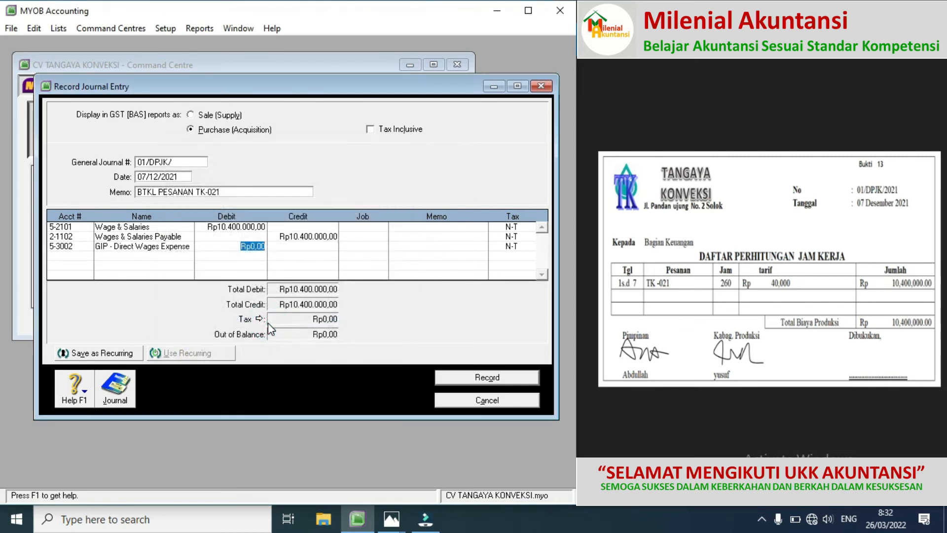
text(10400)
text(000)
Step: Add a fourth line crediting account 5-2101 Wage & Salaries with 10,400,000 and record the journal entry
click(83, 260)
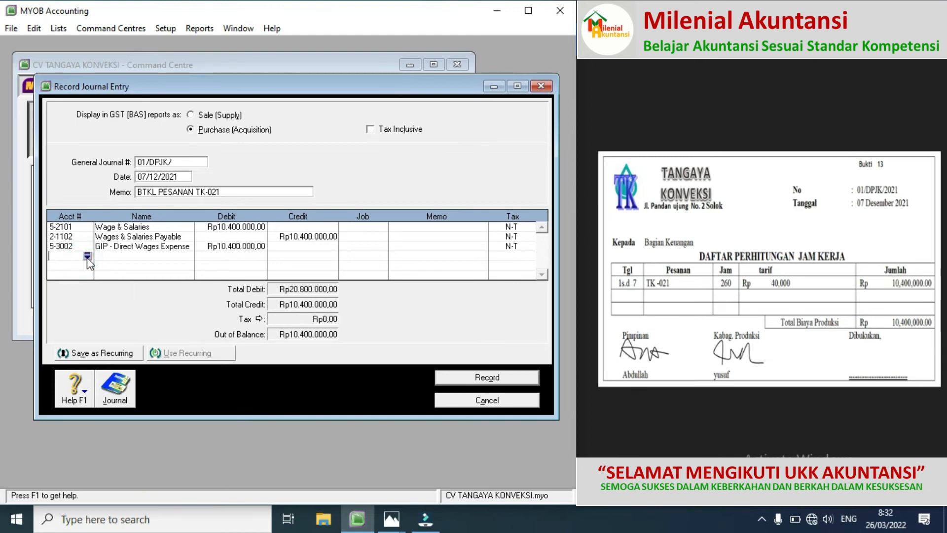
click(87, 257)
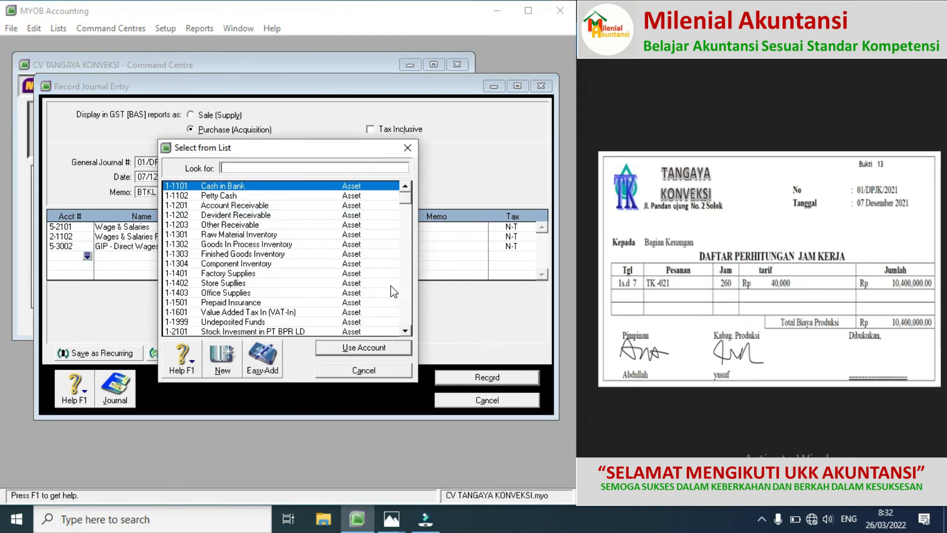
click(405, 304)
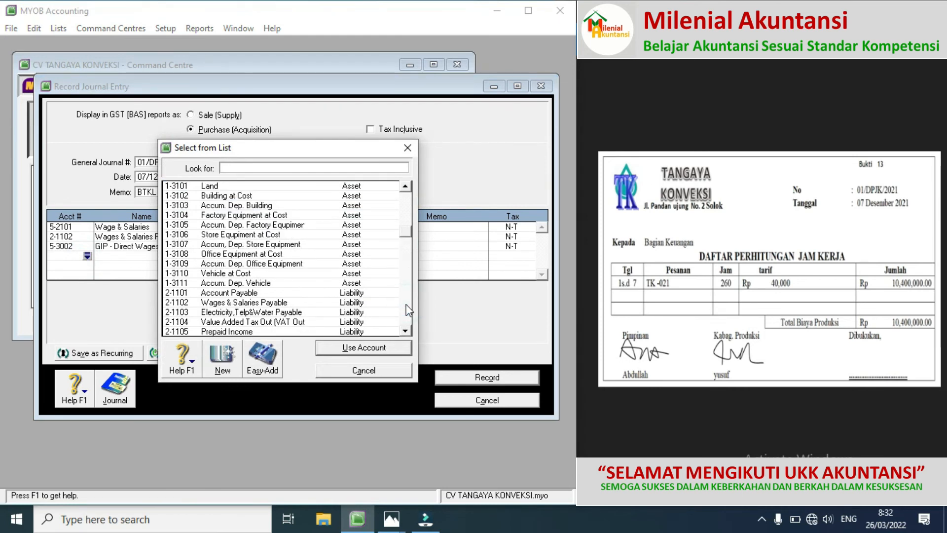
click(401, 309)
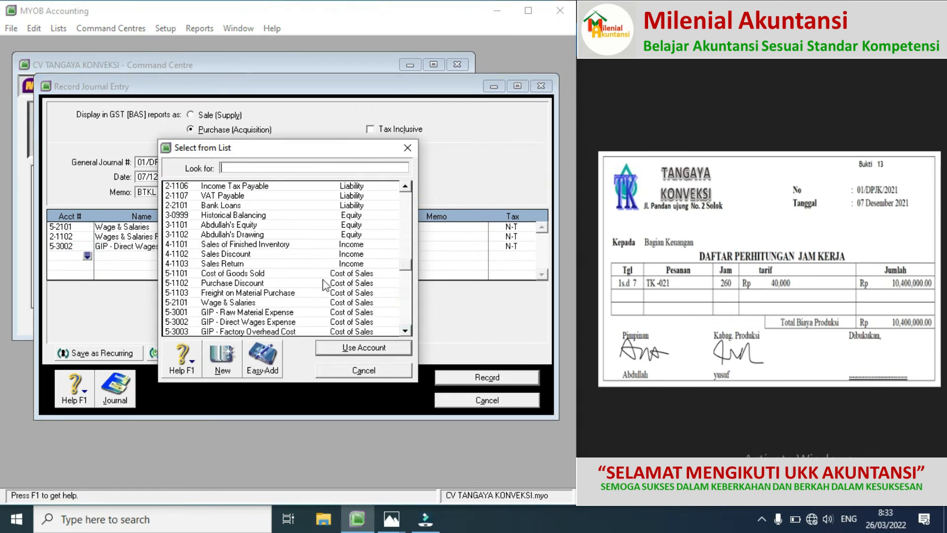
double_click(246, 302)
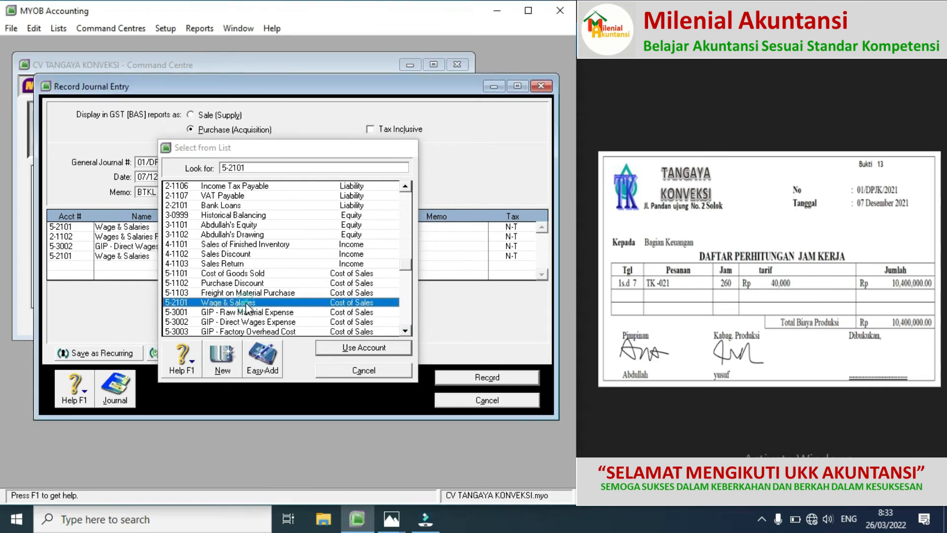
click(321, 257)
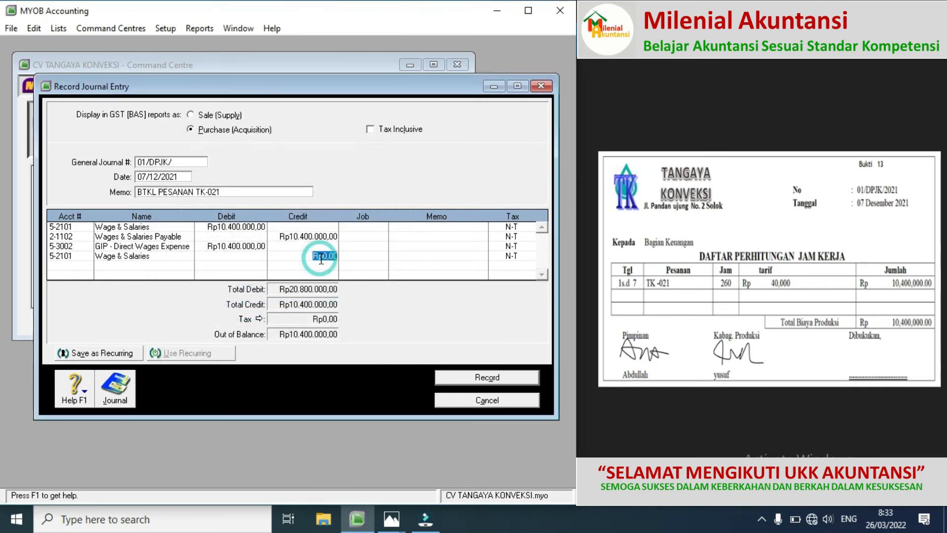
text(10400000)
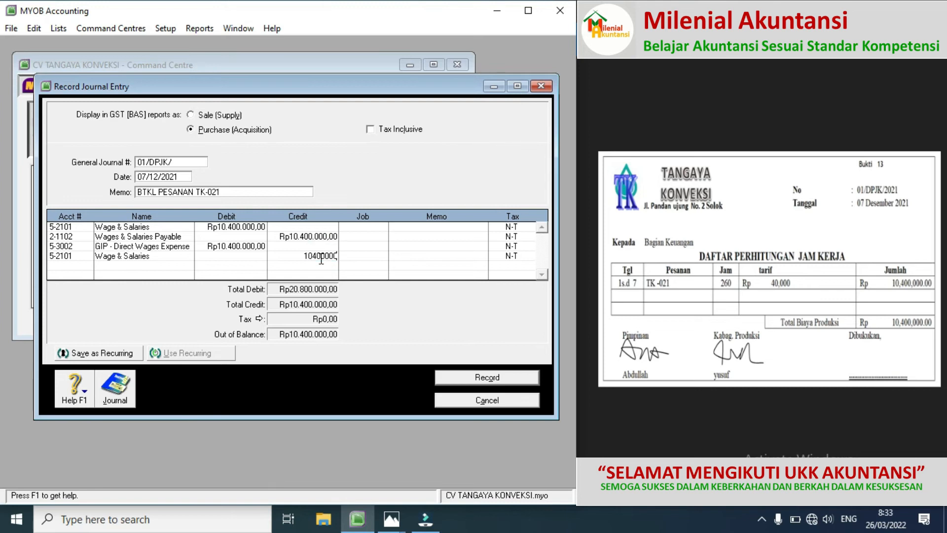
key(Tab)
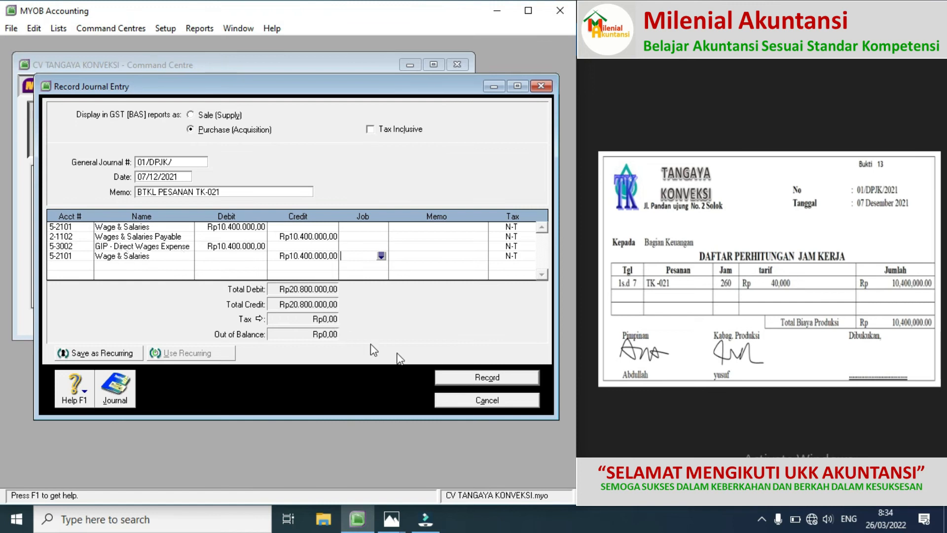
click(474, 379)
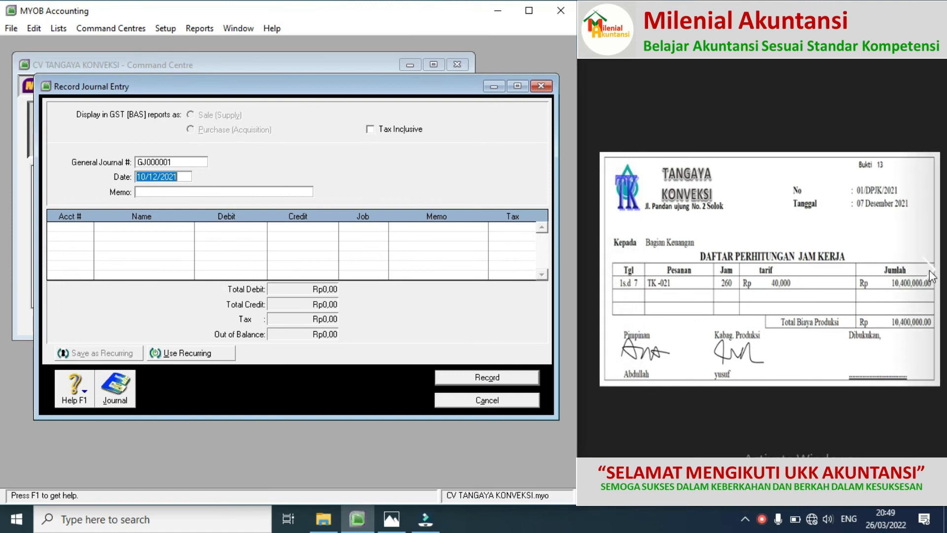
Step: Bring up voucher 14, close the blank journal entry and start a new Spend Money transaction
click(929, 270)
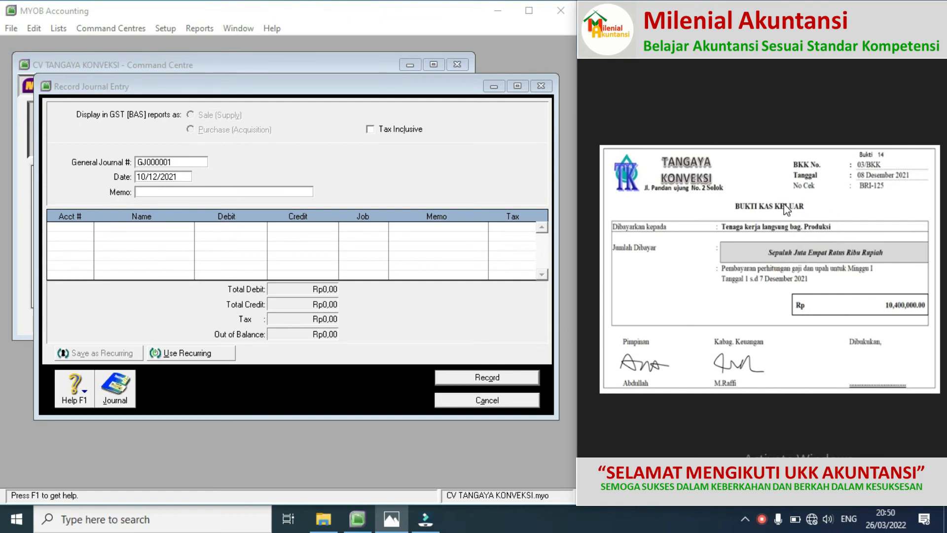
click(456, 406)
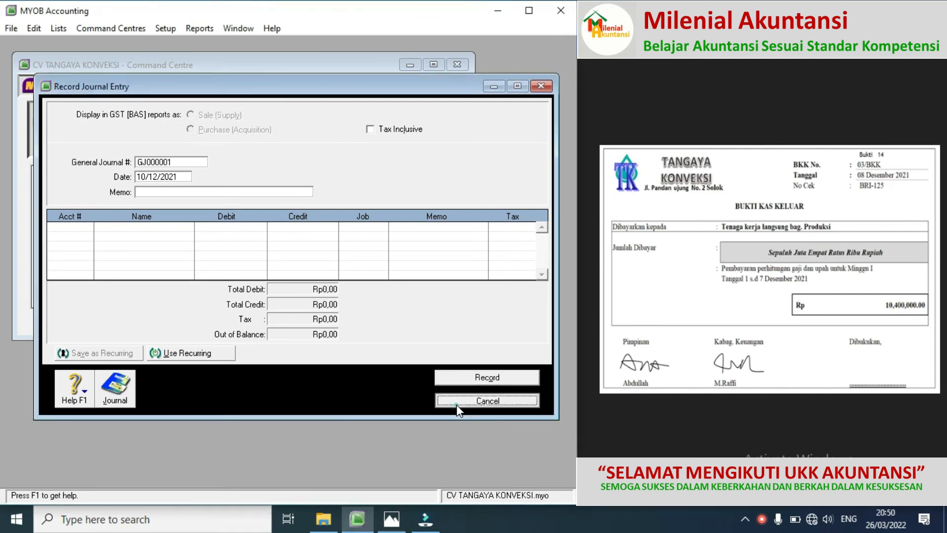
click(123, 145)
click(118, 192)
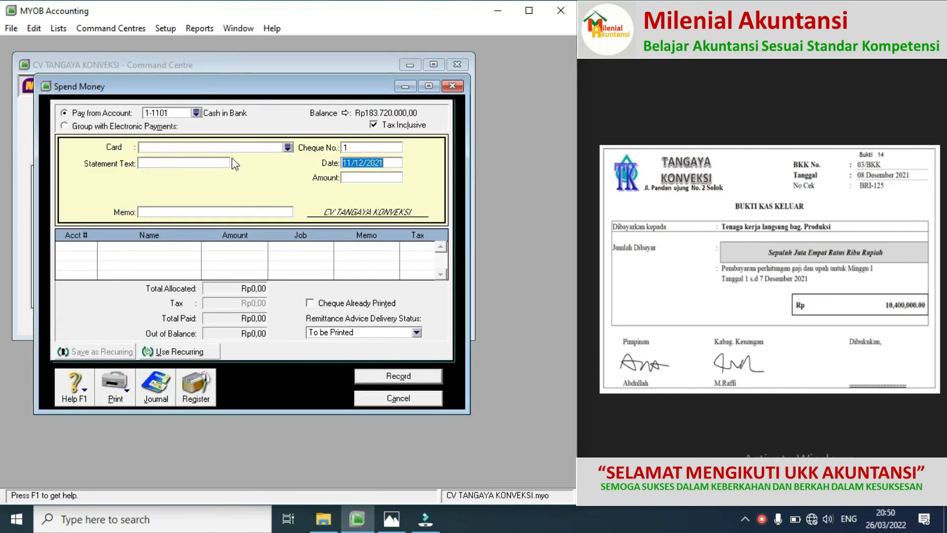
Step: Create a new card from the payee list with type Employee and last name "TKL BAG PRODUKSI"
click(288, 147)
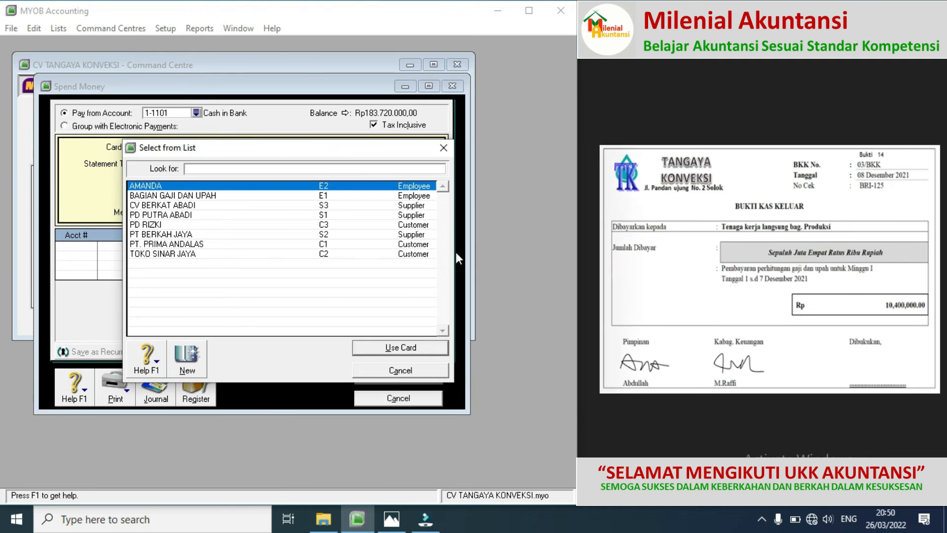
click(191, 356)
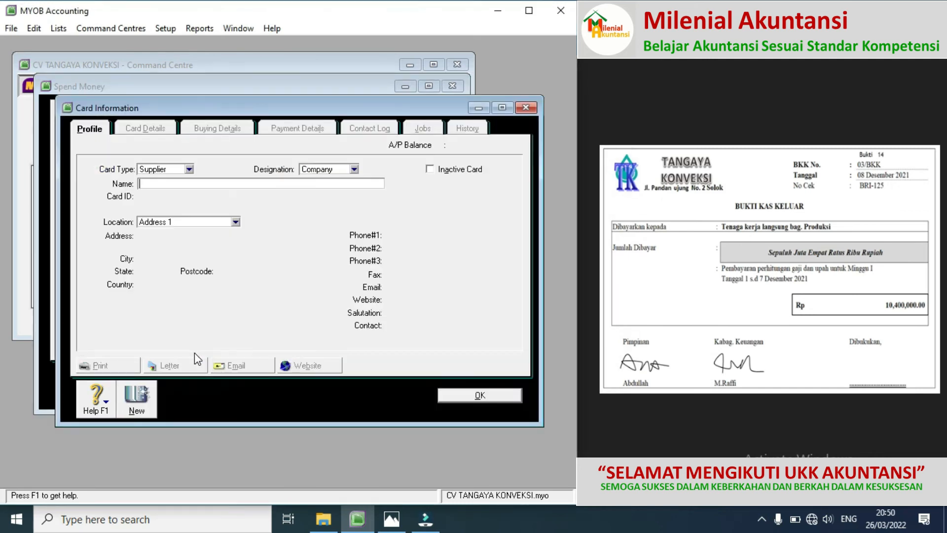
click(189, 170)
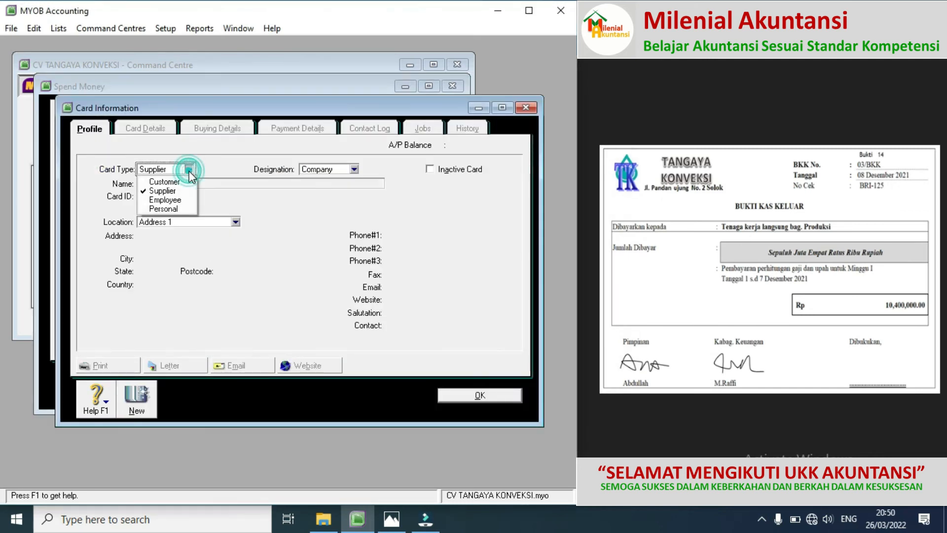
click(174, 199)
click(154, 185)
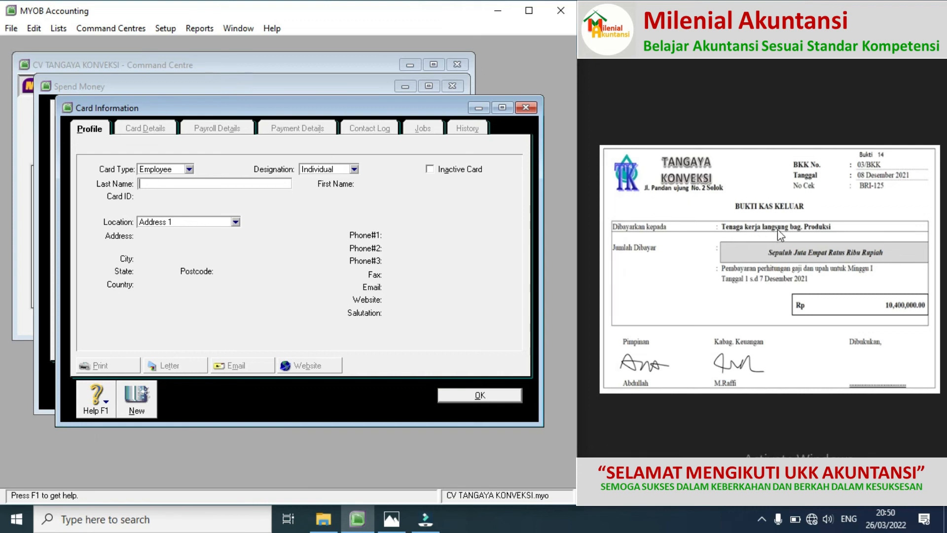
text(t)
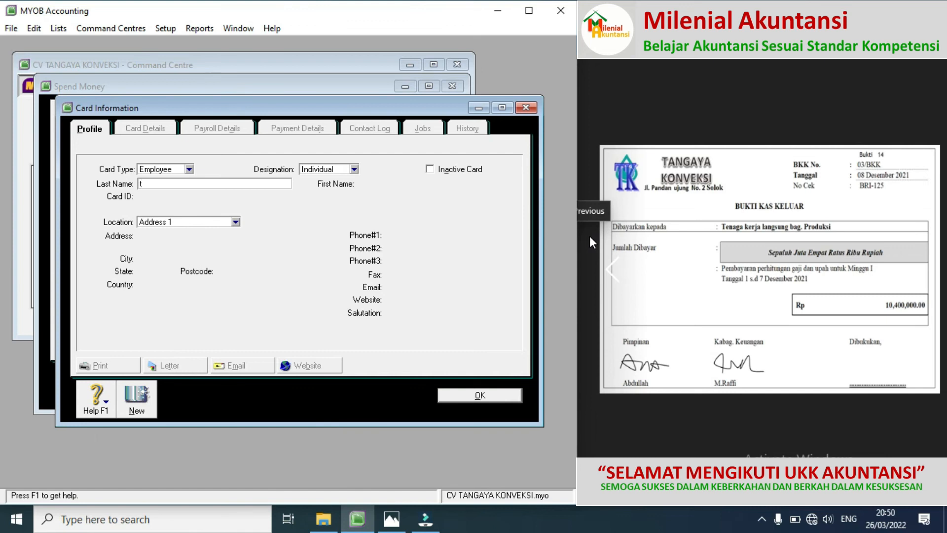
key(BackSpace)
text(TKL BAG PRODUKSI)
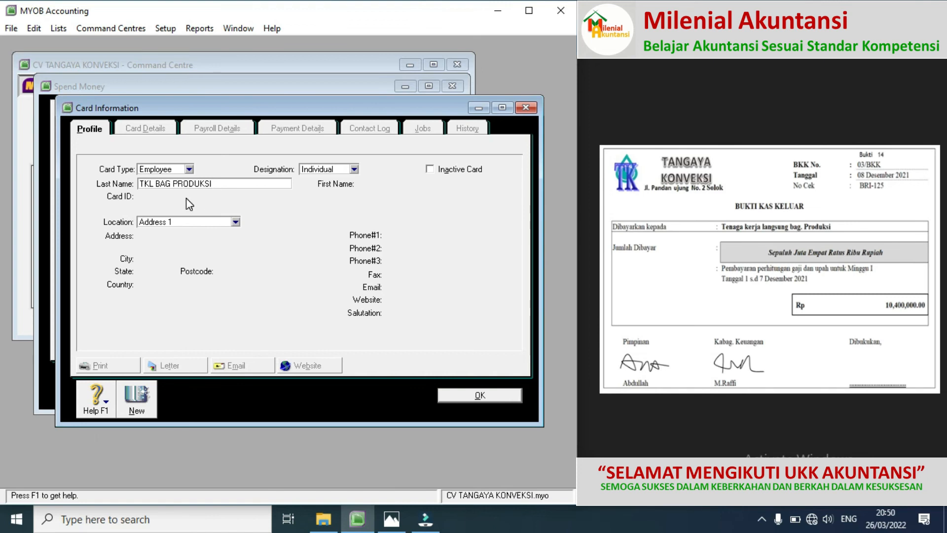
Step: Set the new employee card's ID to E3 and save the card
key(Tab)
click(166, 196)
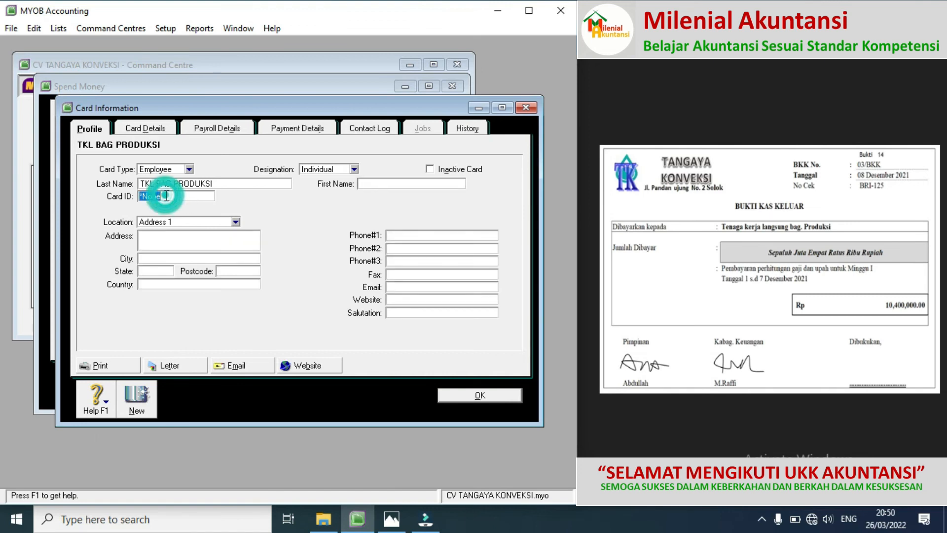
text(E)
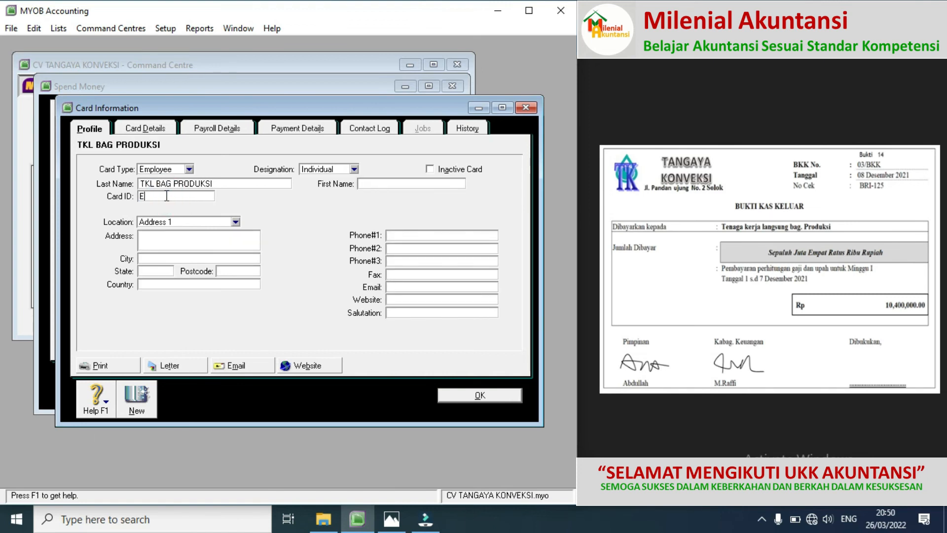
text(3)
click(457, 392)
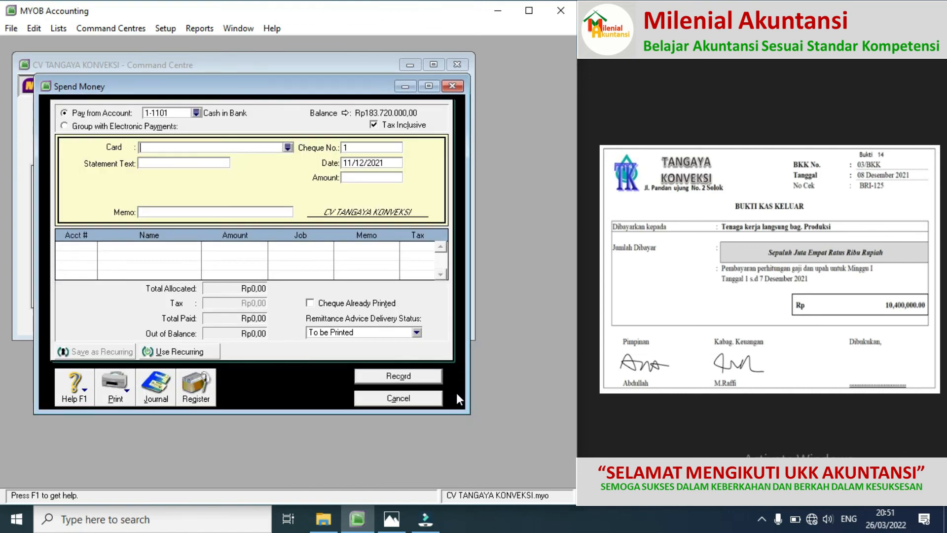
Step: Choose TKL BAG PRODUKSI as the payee card and set the cheque number to 03/BKK
click(287, 147)
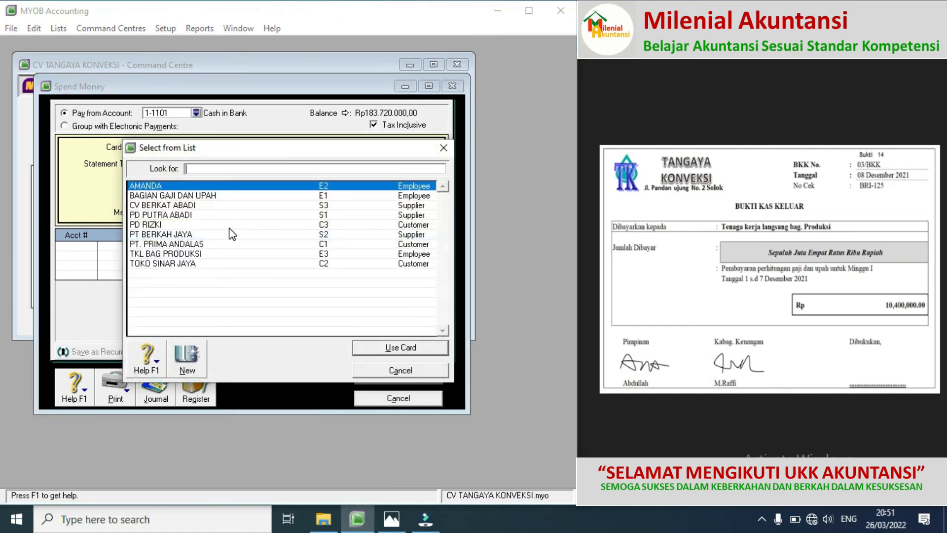
double_click(196, 253)
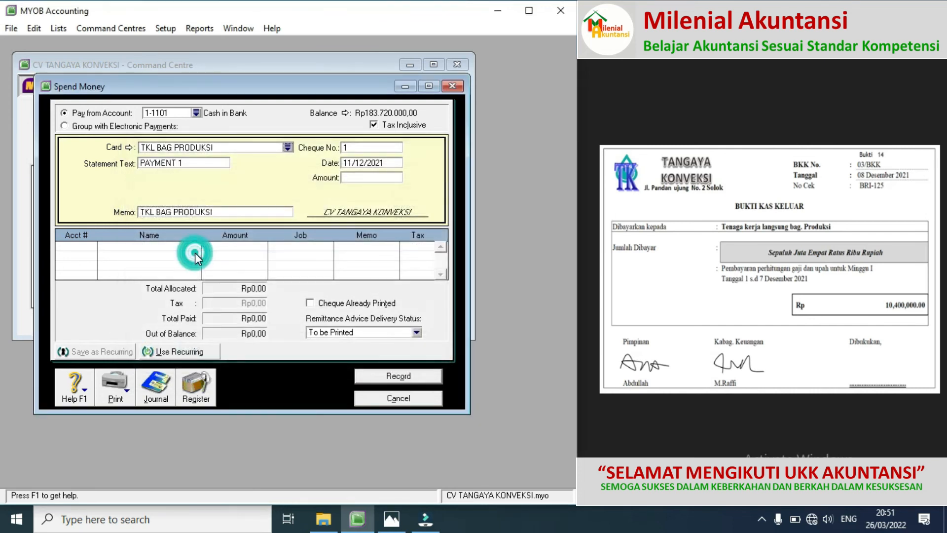
click(357, 145)
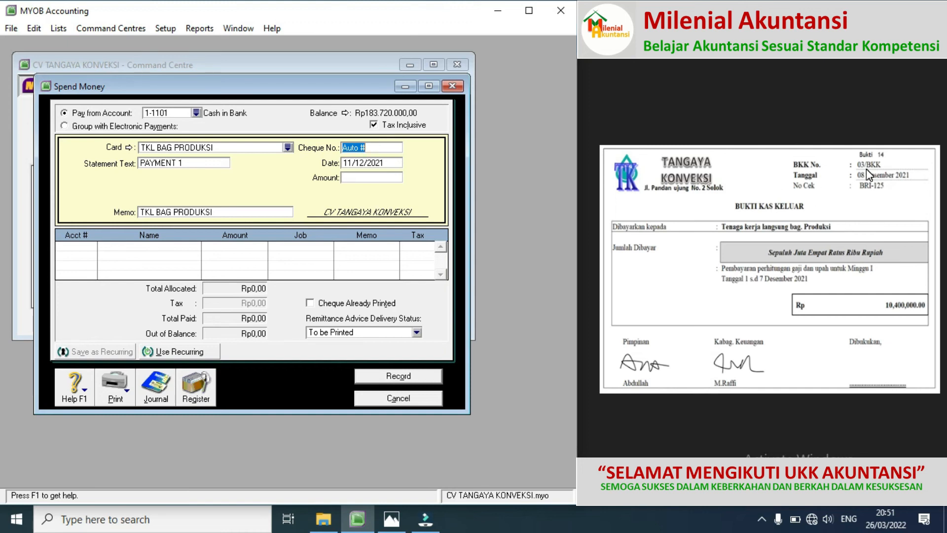
text(03/)
text(BKK)
Step: Set the payment date to 08/12/2021 and the amount to 10,400,000
click(351, 163)
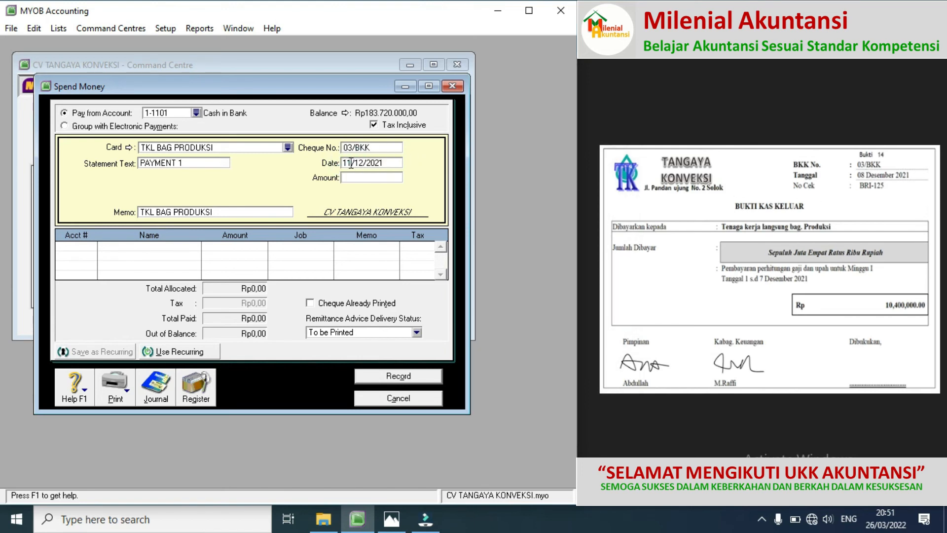
double_click(351, 162)
text(8)
click(354, 177)
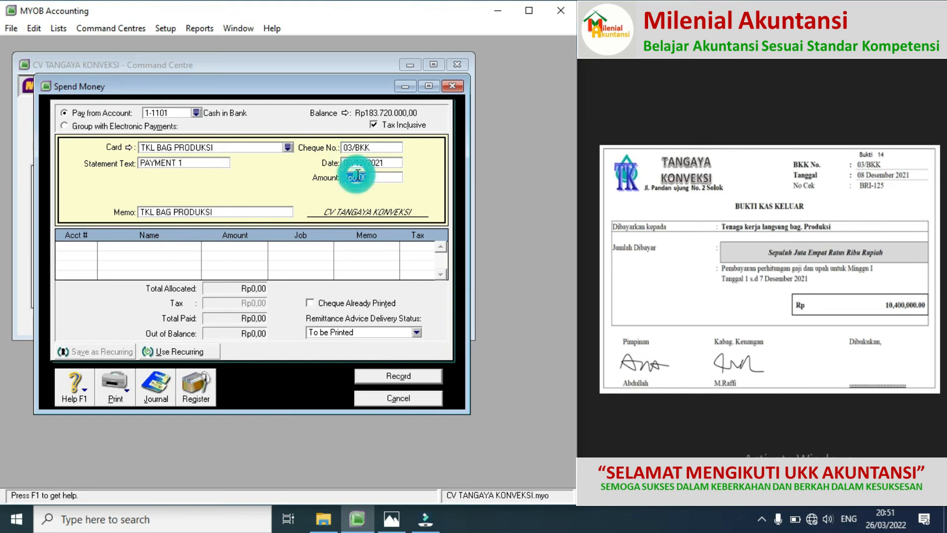
text(10.400.0)
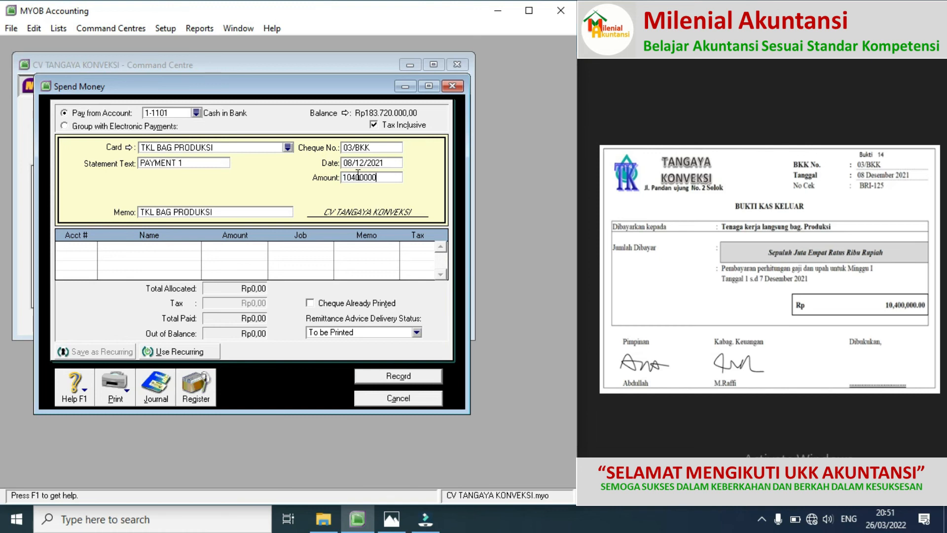
text(00)
Step: Allocate the full 10,400,000 payment to account 2-1102 Wages & Salaries Payable and record the transaction
click(88, 249)
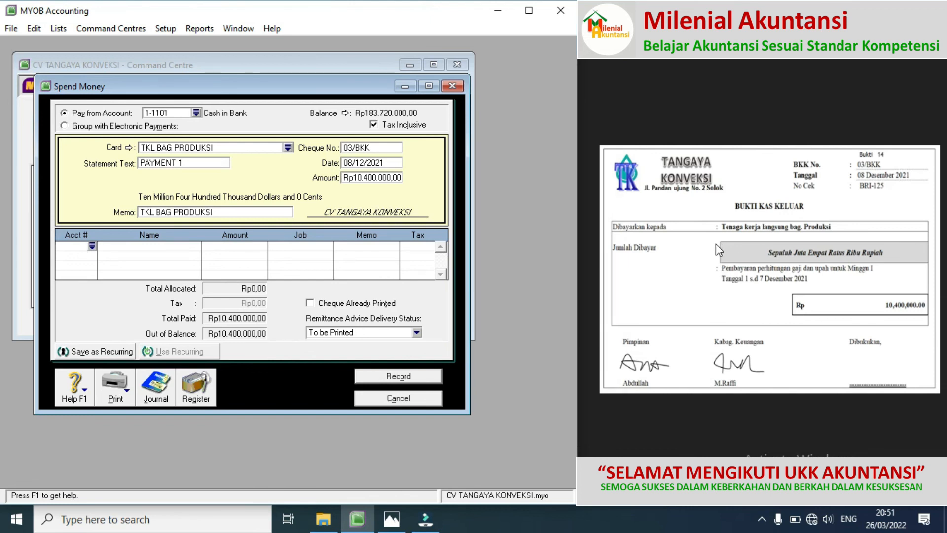
click(612, 268)
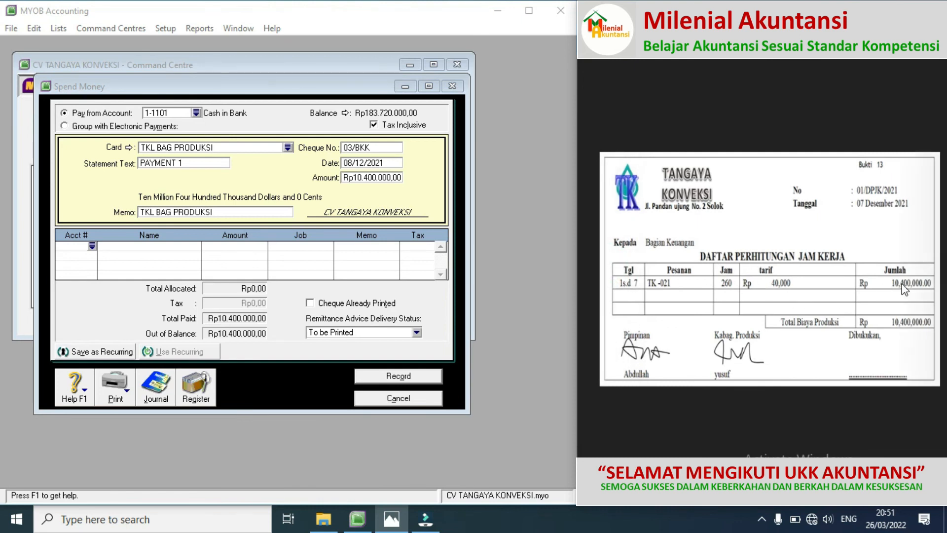
click(931, 276)
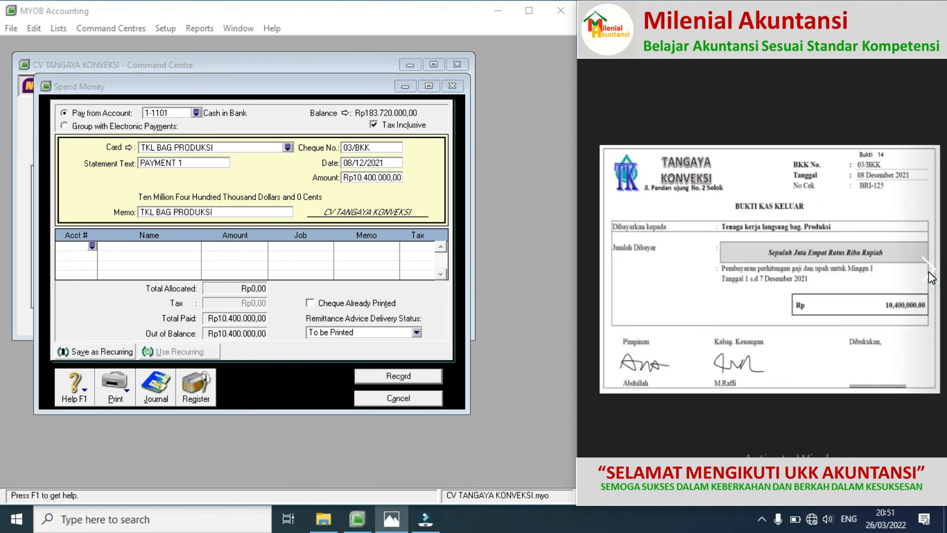
click(92, 247)
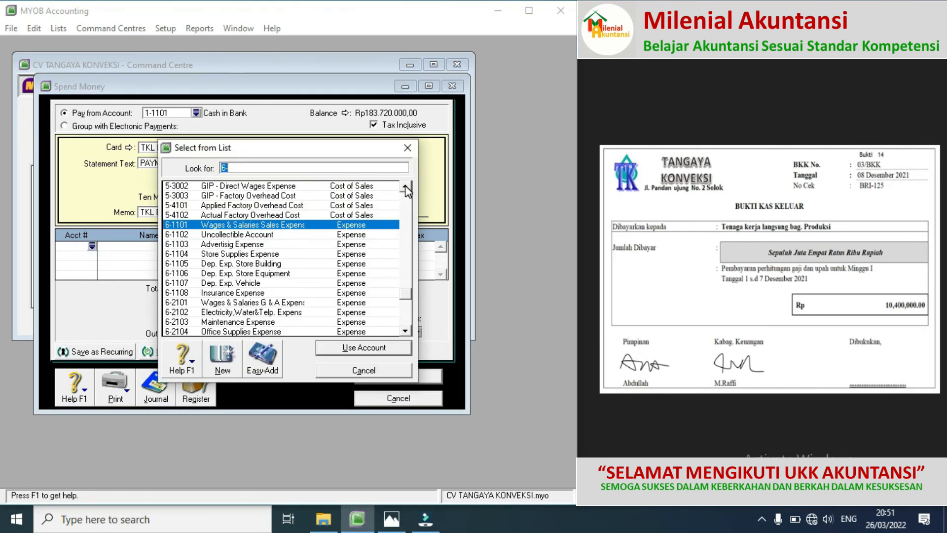
click(406, 187)
click(405, 187)
click(406, 187)
click(405, 187)
click(405, 187)
click(405, 187)
click(406, 187)
click(405, 187)
click(405, 187)
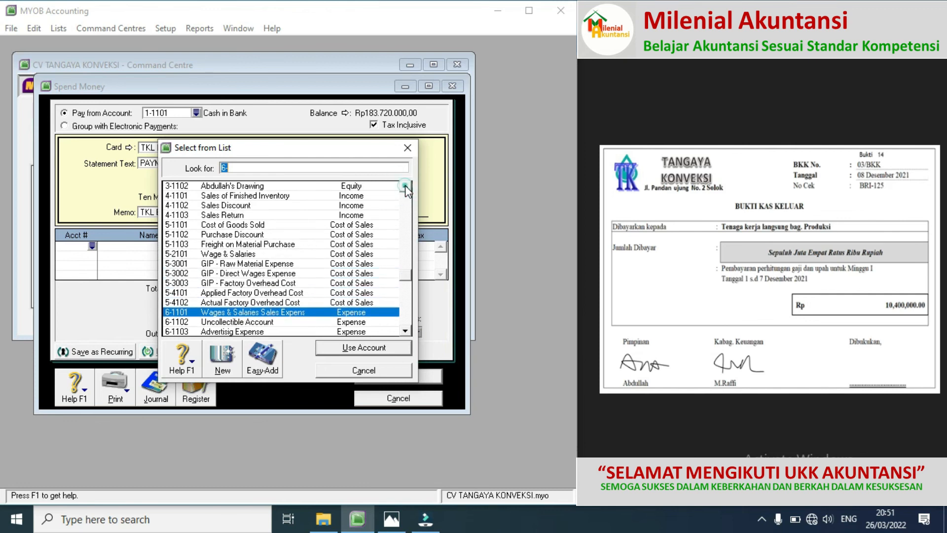
click(406, 187)
click(406, 187)
click(405, 187)
click(405, 187)
click(405, 187)
click(406, 187)
click(405, 187)
click(405, 187)
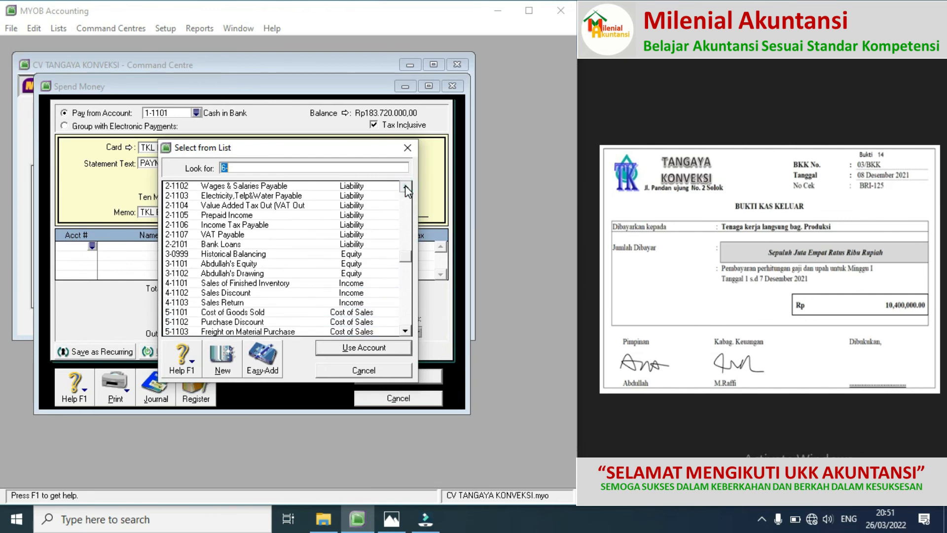
click(404, 185)
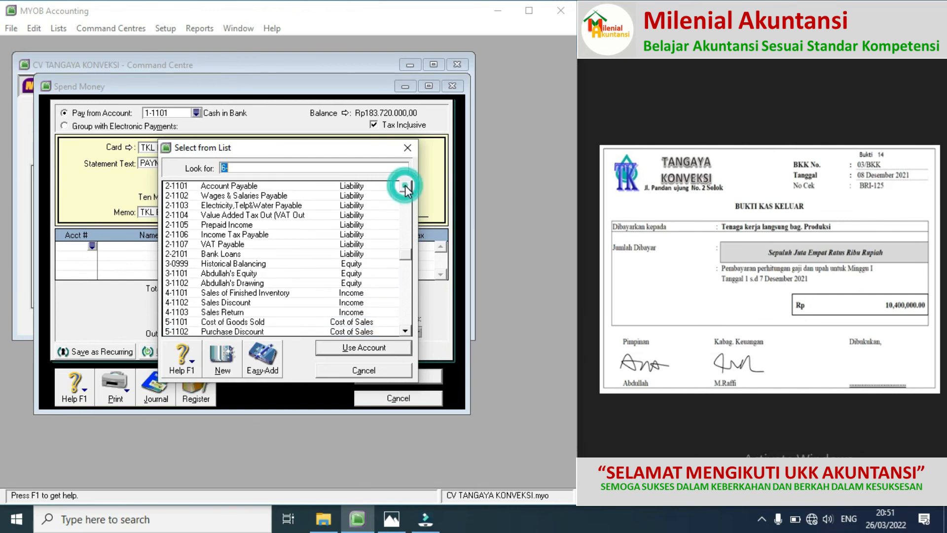
double_click(280, 196)
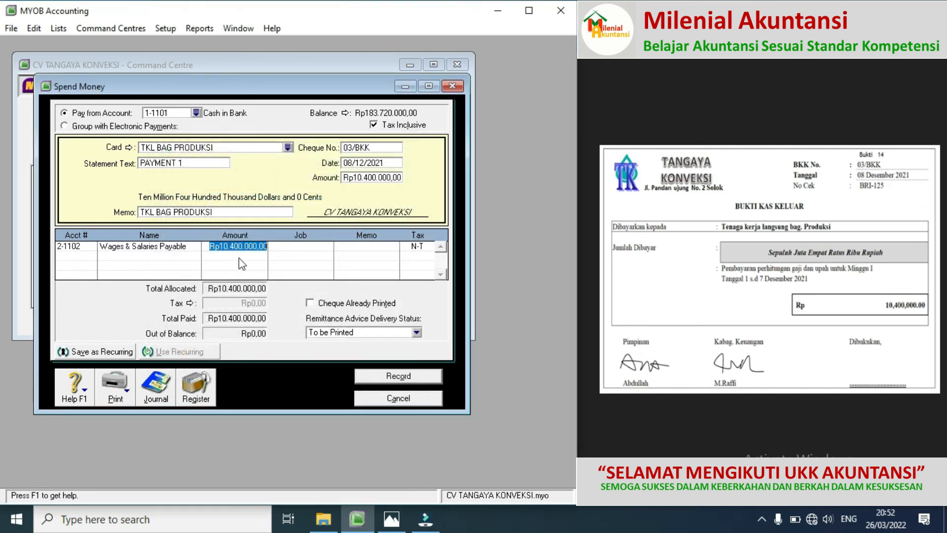
click(383, 376)
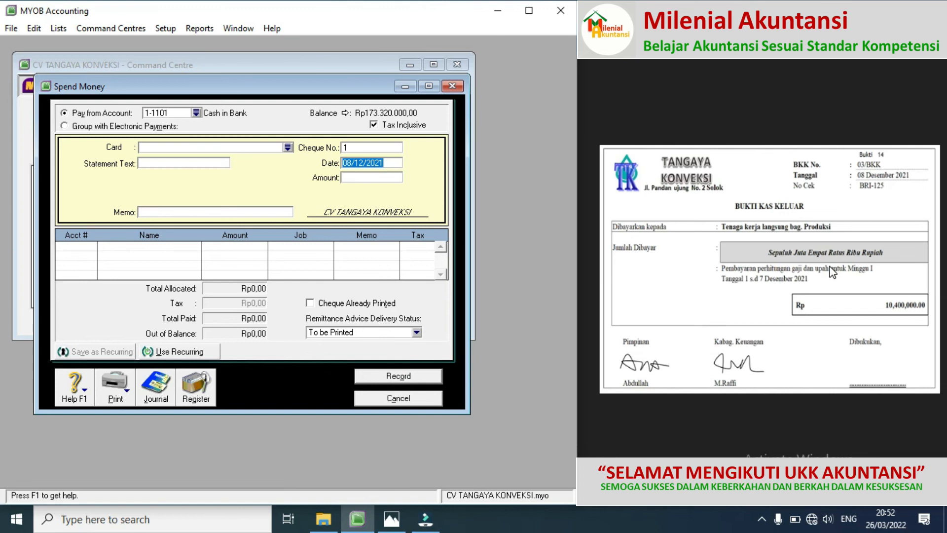
Step: Bring up voucher 15, close the blank Spend Money transaction and start a new journal entry
click(931, 270)
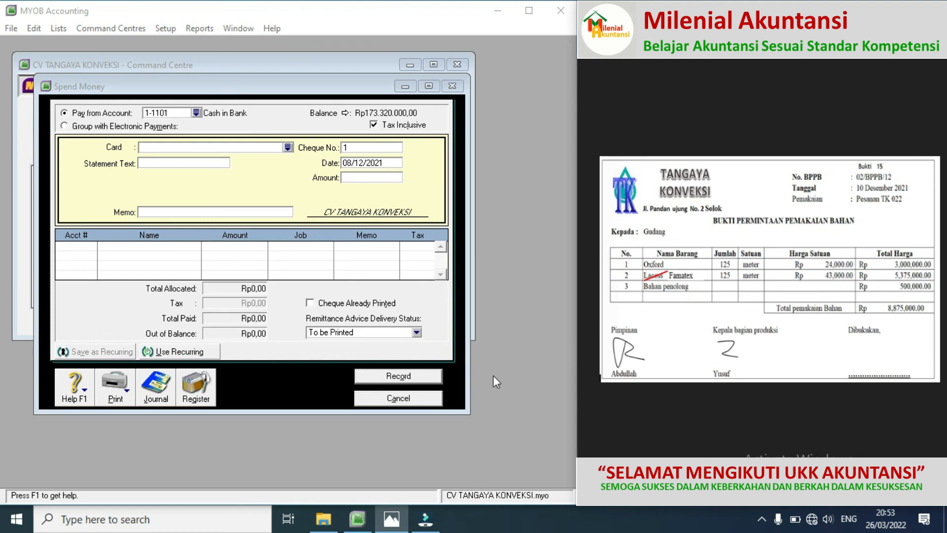
click(429, 395)
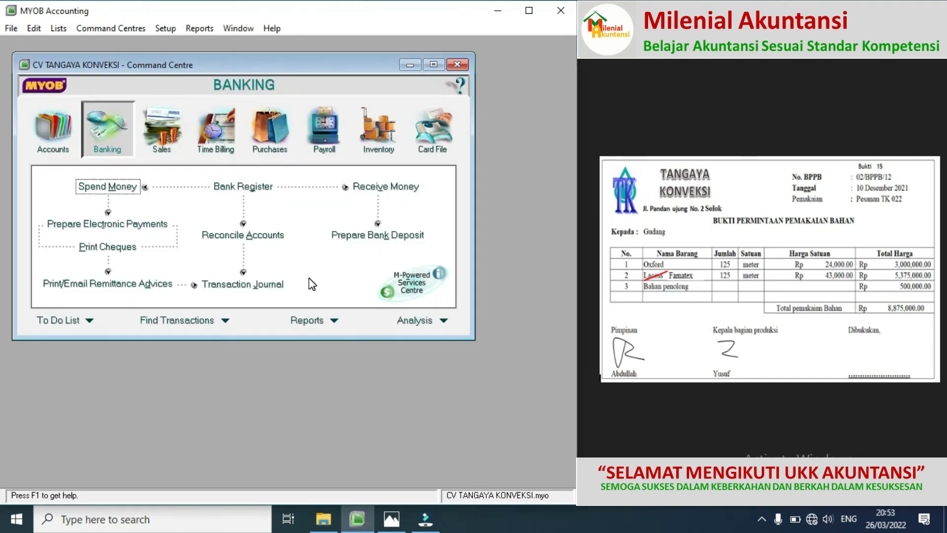
click(54, 114)
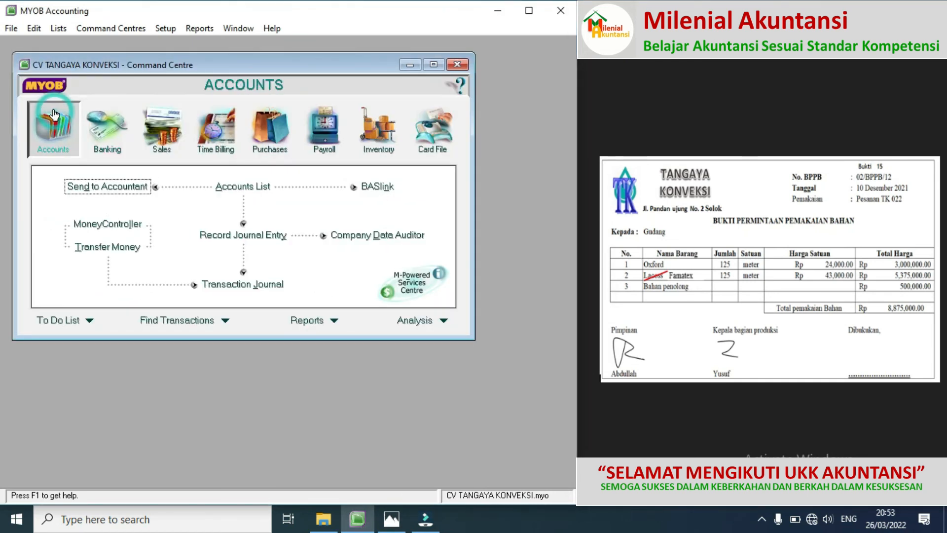
click(237, 238)
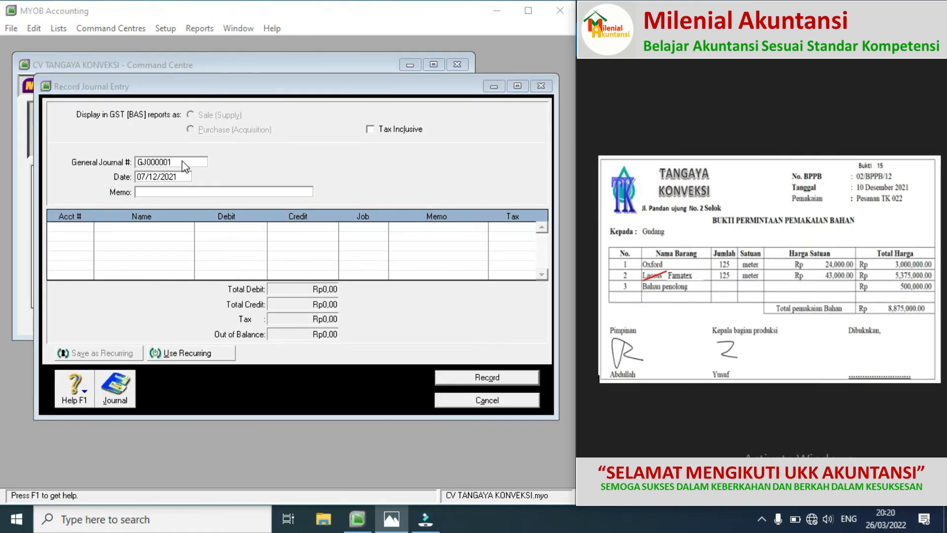
Step: Fill in the journal header with number 02/BPPB/, date 10/12/2021 and memo "PESANAN TK-022"
click(182, 161)
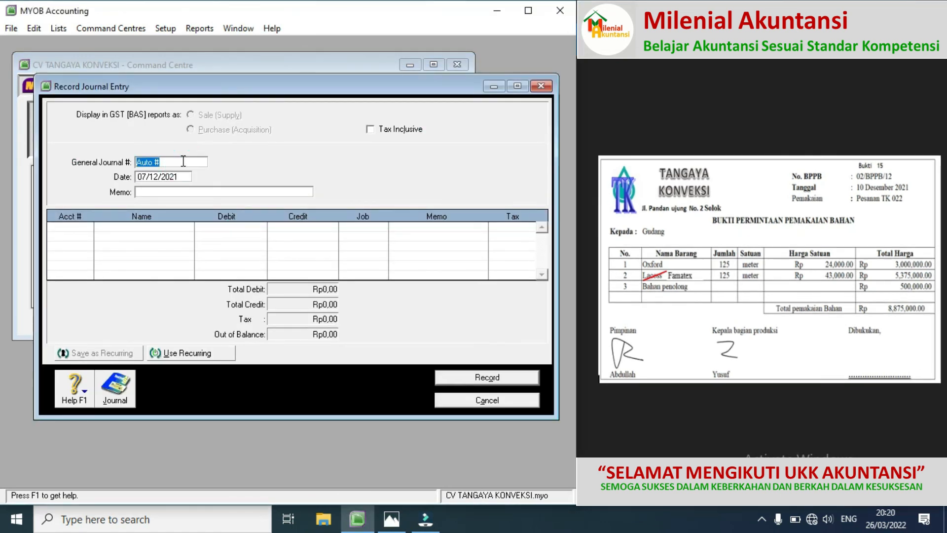
text(02/BPPB)
click(145, 176)
click(143, 193)
key(BackSpace)
key(BackSpace)
text(1)
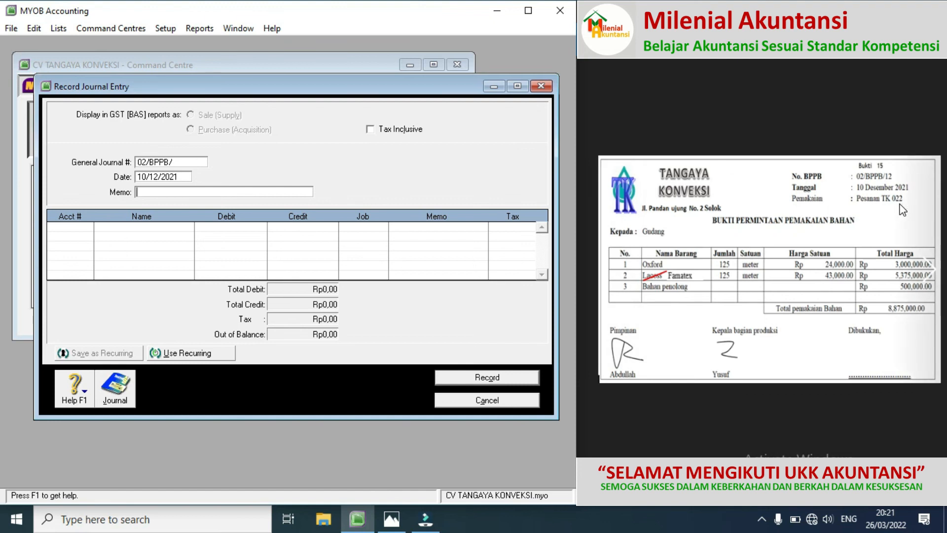
text(PESANAN TK-022)
Step: Add a first journal line debiting account 5-4102 Actual Factory Overhead Cost with 500,000
click(85, 226)
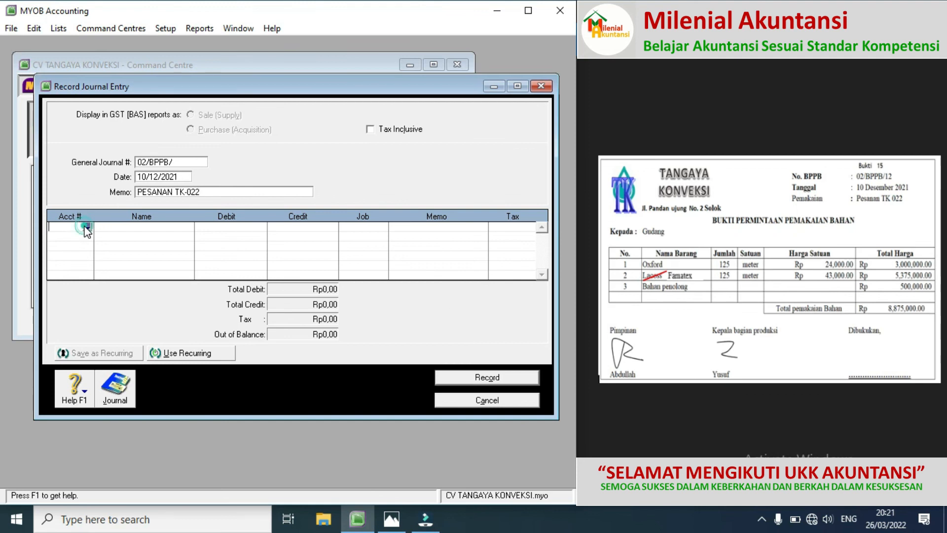
click(87, 227)
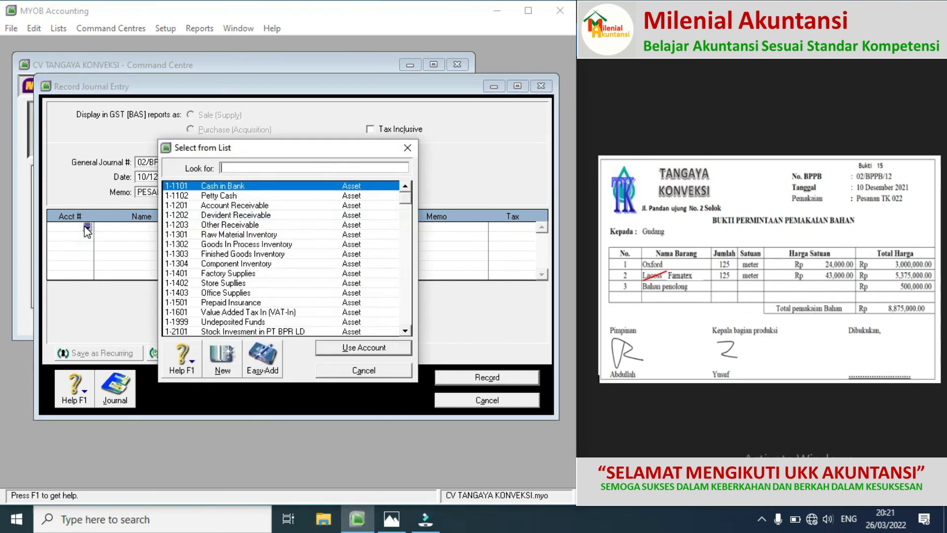
click(406, 276)
click(403, 271)
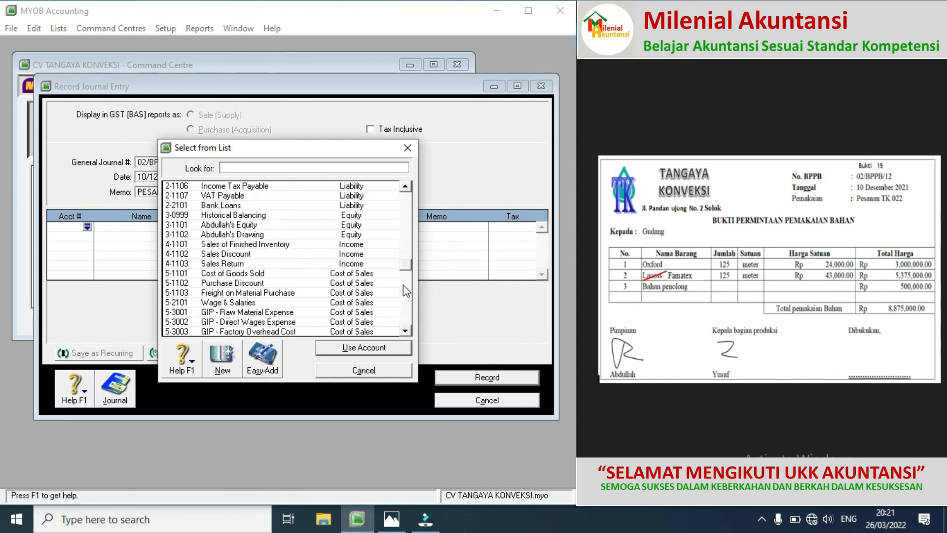
click(404, 285)
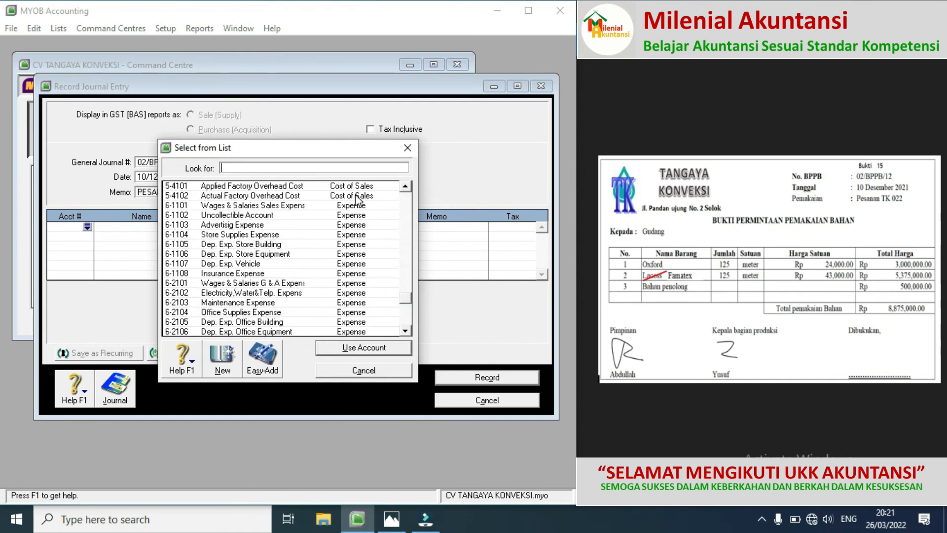
click(290, 196)
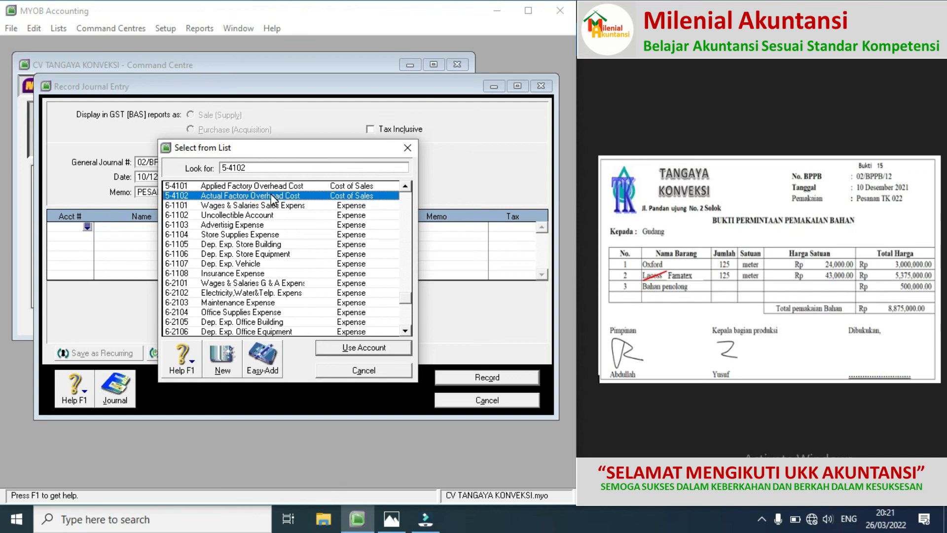
double_click(272, 195)
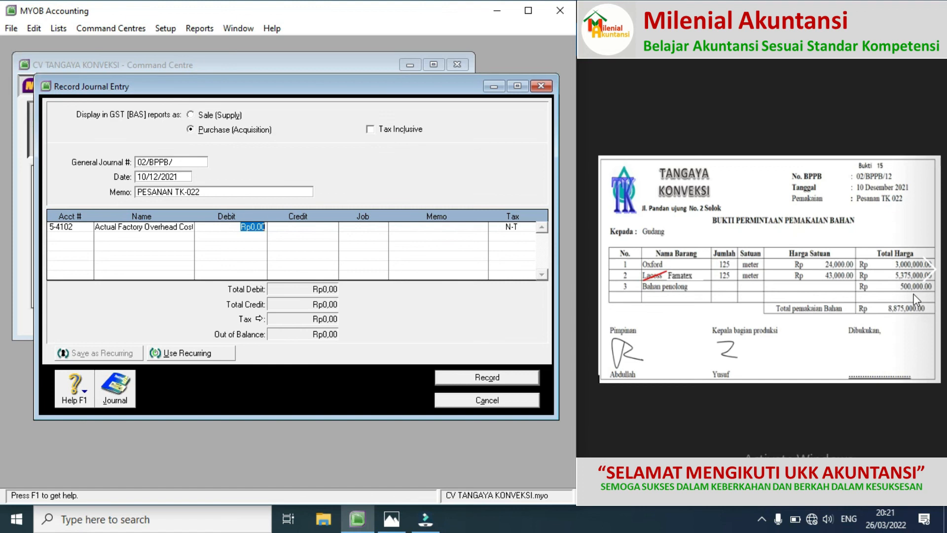
text(500000)
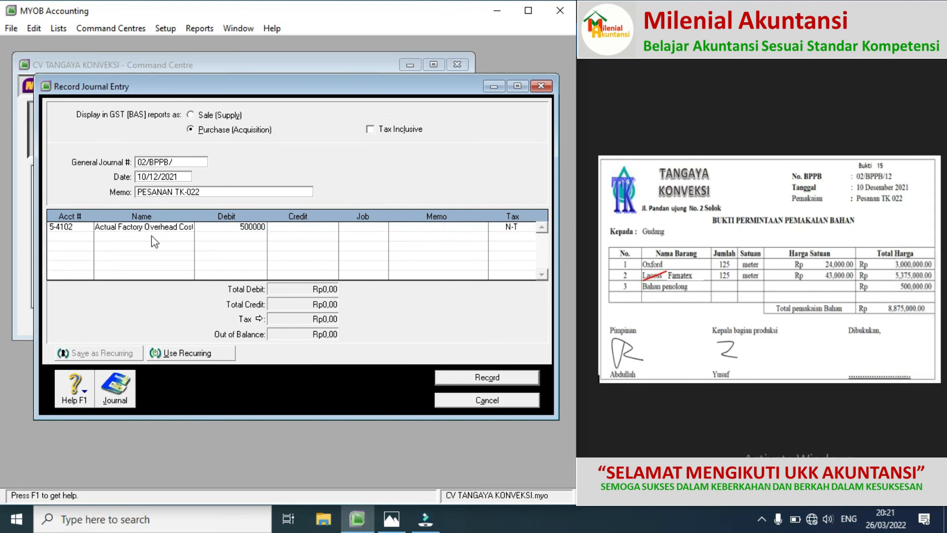
Step: Add a second line crediting account 1-1304 Component Inventory with 500,000 and record the journal entry
click(88, 236)
click(87, 237)
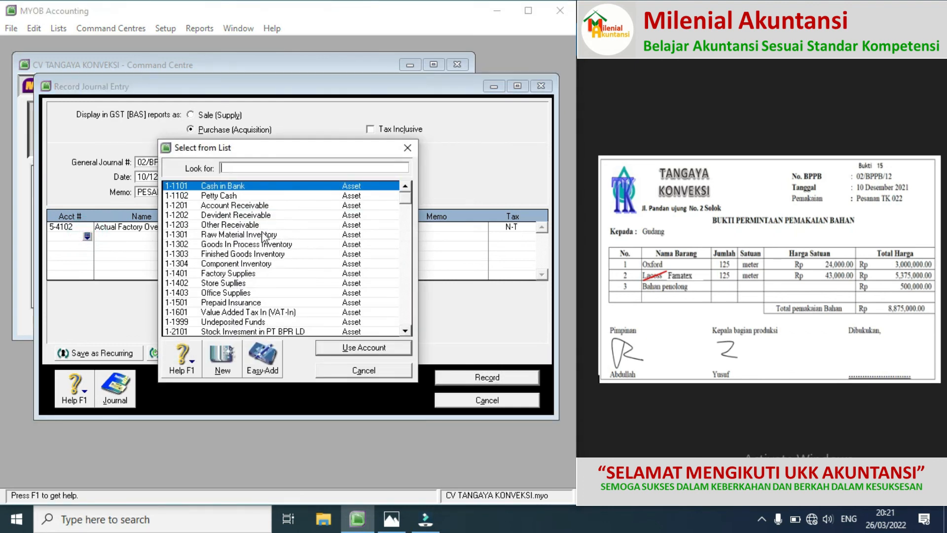
double_click(225, 264)
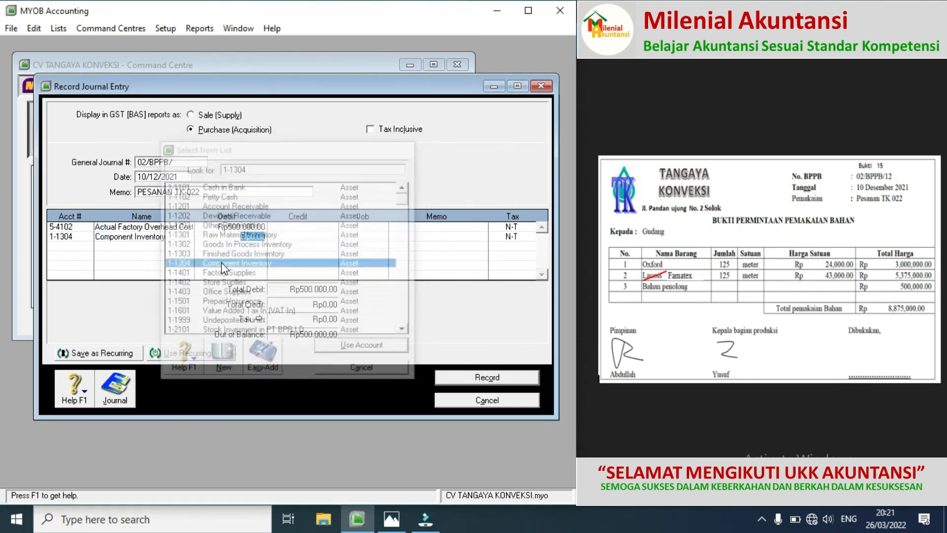
click(304, 237)
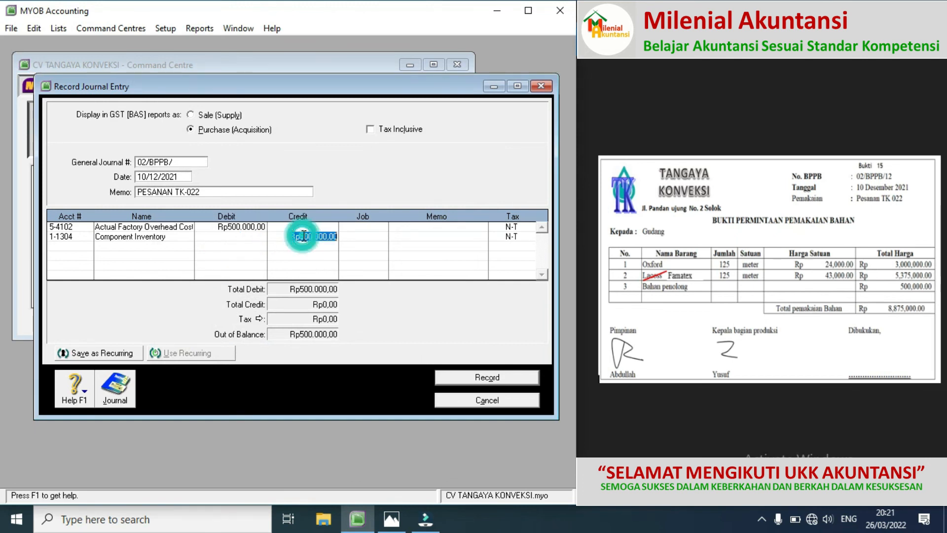
click(366, 233)
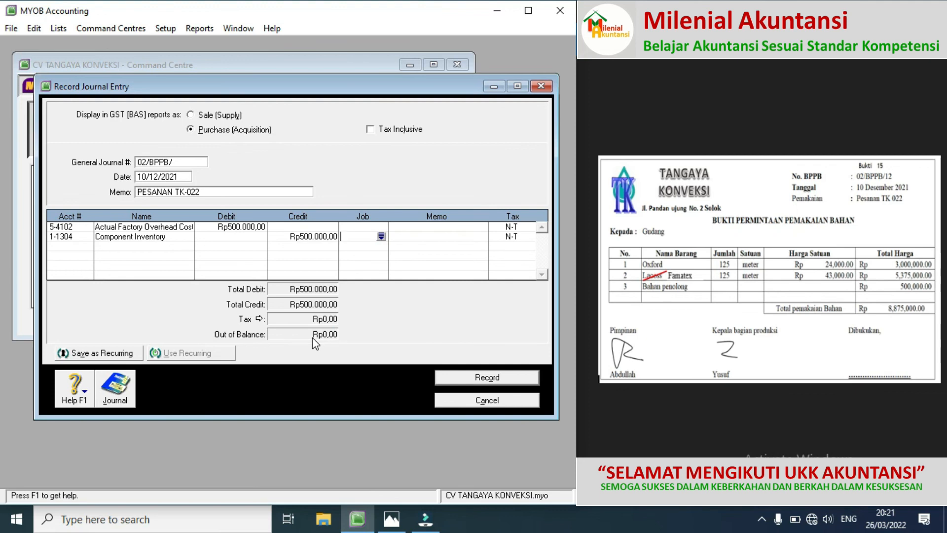
click(455, 379)
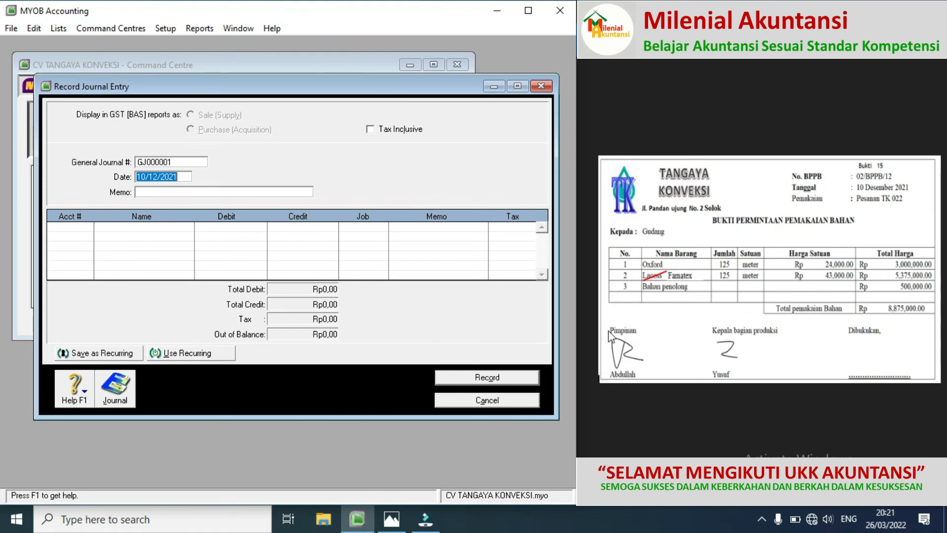
Step: Close the blank journal entry and start a new inventory adjustment
click(505, 399)
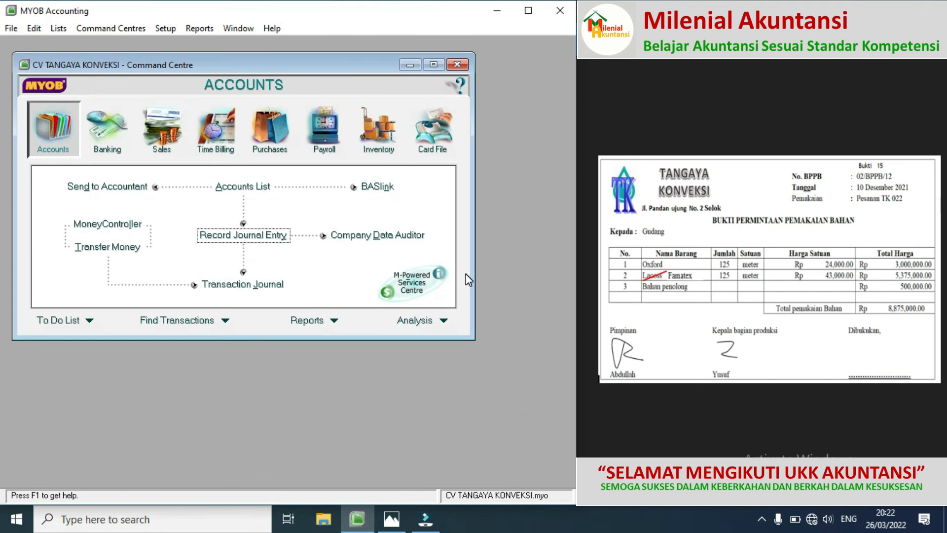
click(387, 151)
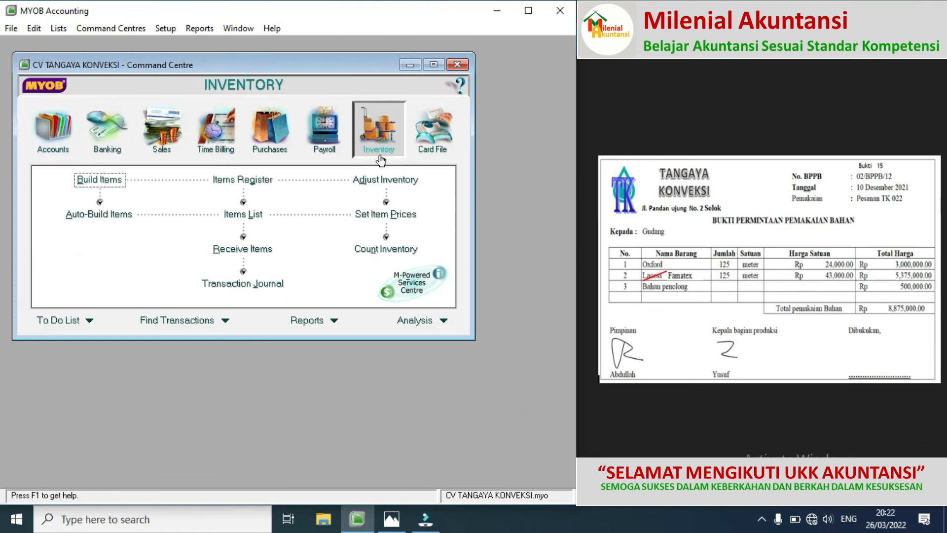
click(378, 187)
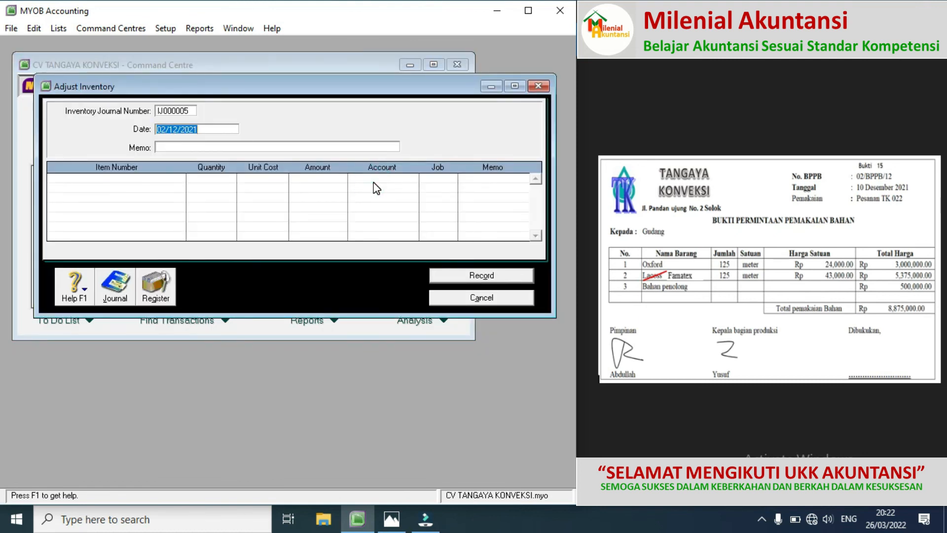
Step: Fill in the adjustment header with journal number 02/BPPB/, date 10/12/2021 and memo "PESANAN TK-022"
click(191, 111)
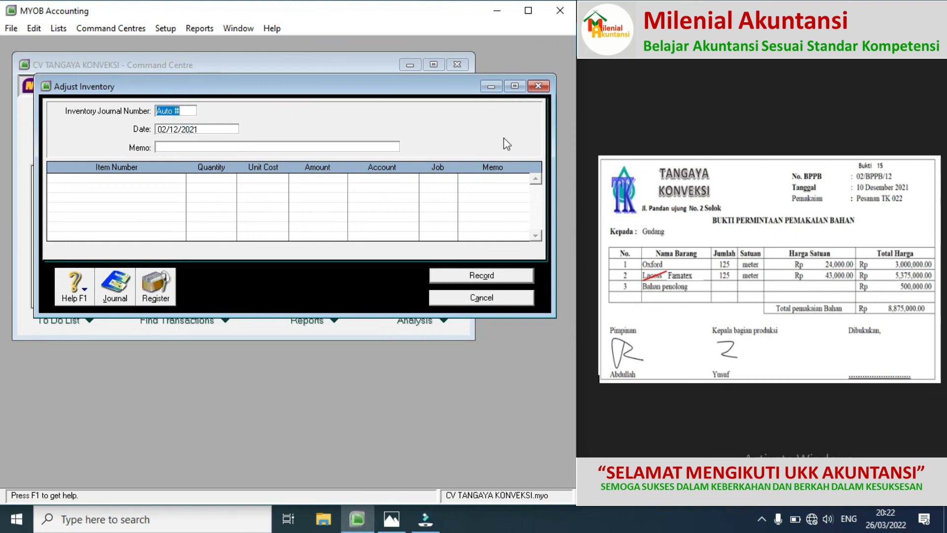
text(02/BPPB/)
click(164, 129)
click(165, 129)
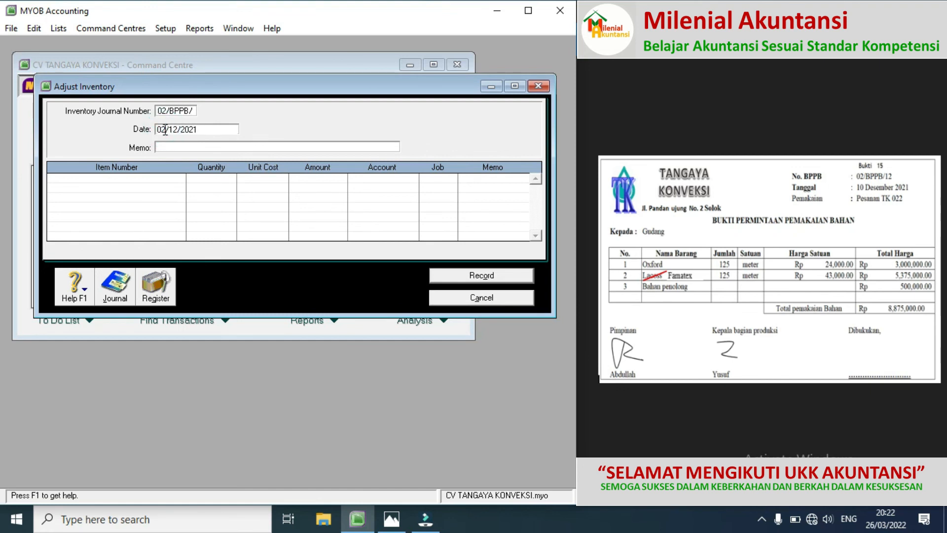
key(BackSpace)
key(BackSpace)
text(10)
click(164, 147)
text(PESANA)
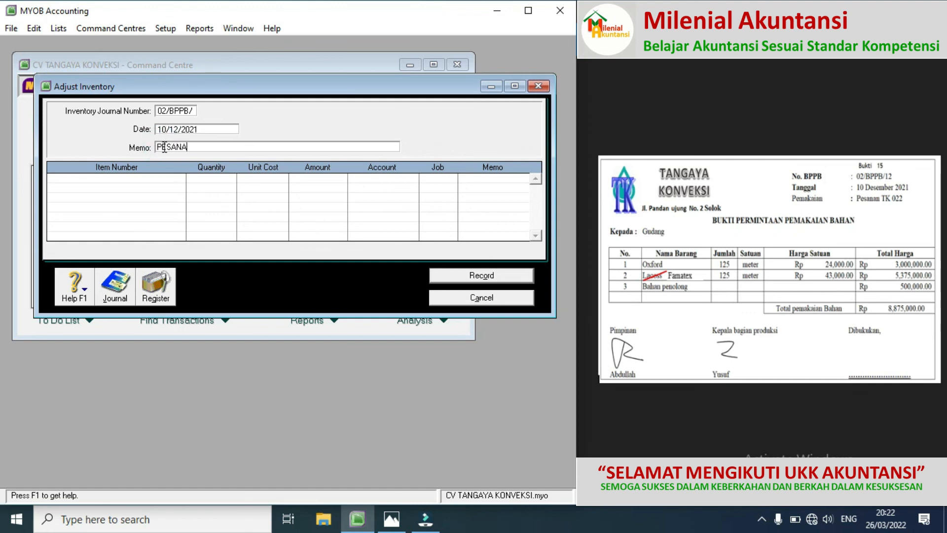
text(N TK-022)
Step: Add Oxford item OX-00 as the first adjustment line with a quantity of -125
click(124, 178)
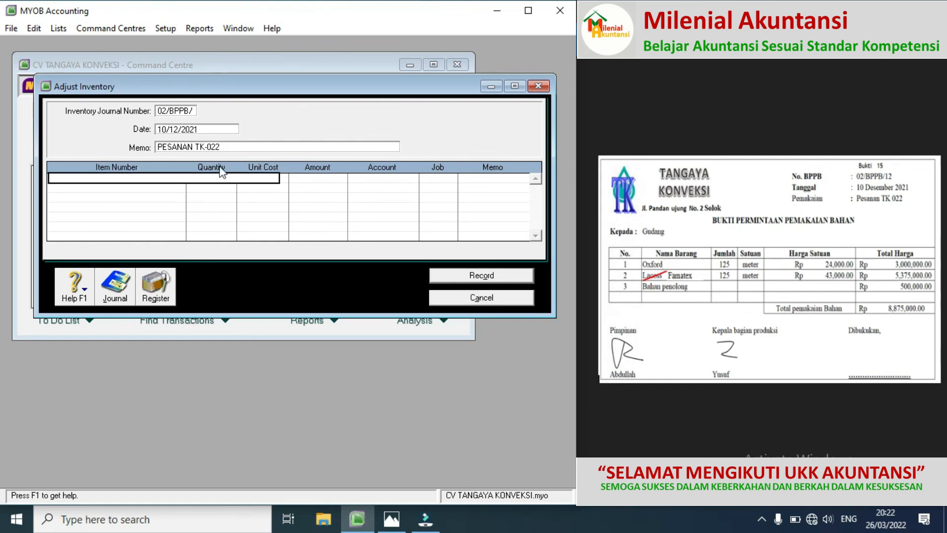
key(Tab)
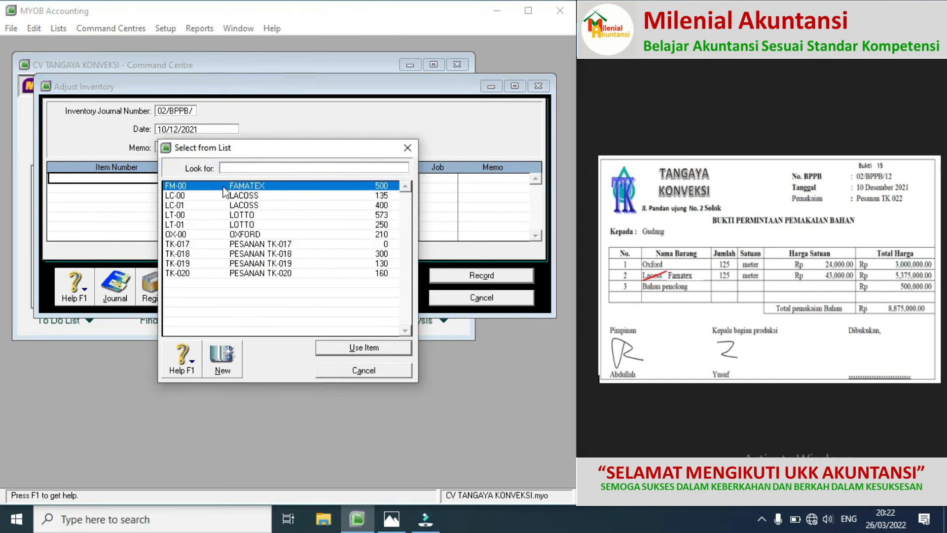
double_click(194, 235)
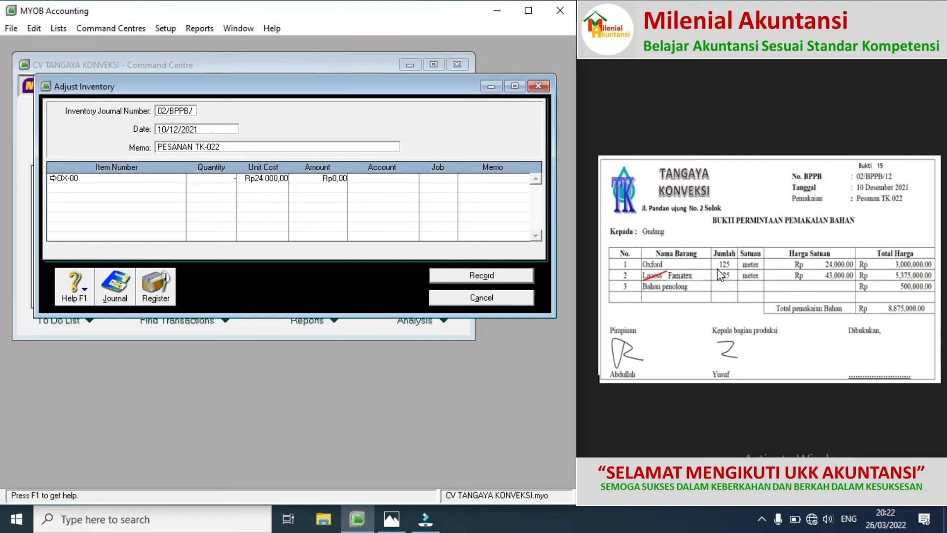
text(5)
key(Tab)
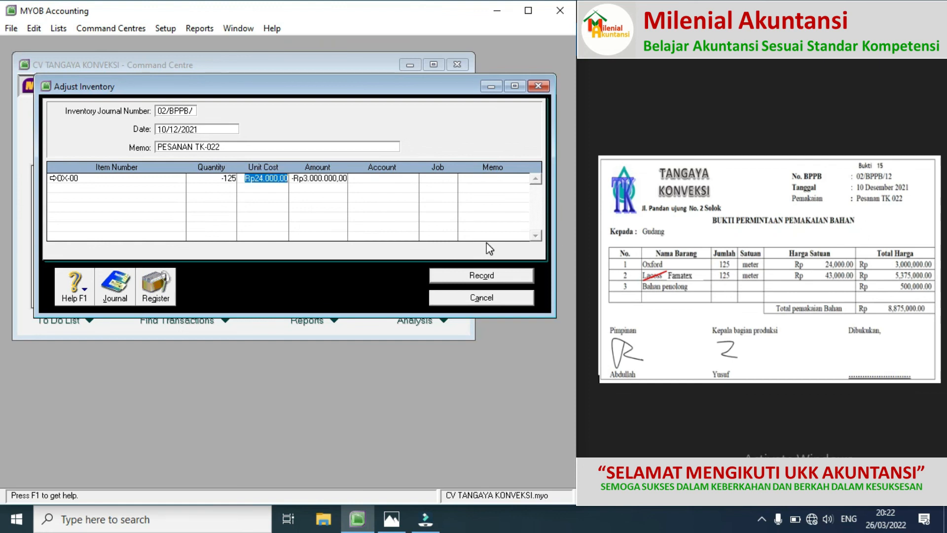
Step: Add Famatex item FM-00 as the second adjustment line with a quantity of -125
click(125, 187)
key(Tab)
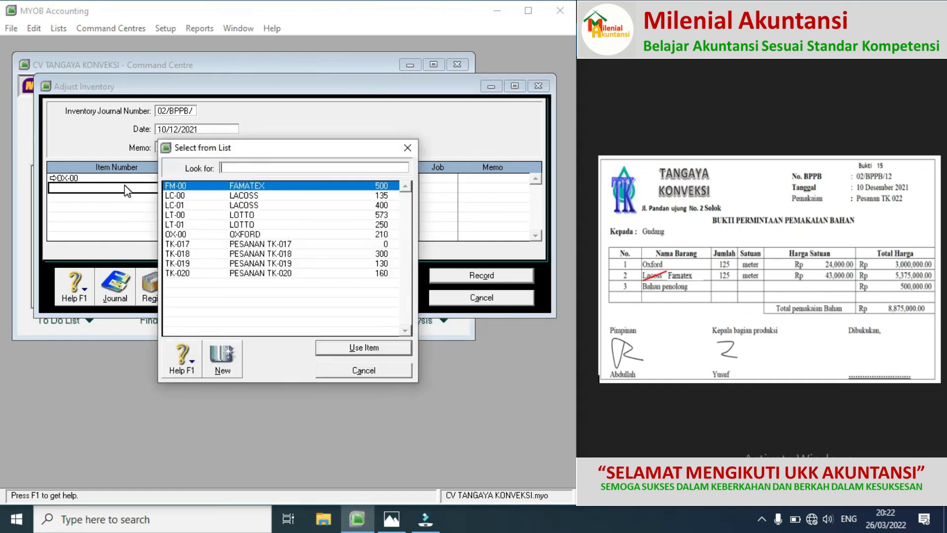
double_click(203, 186)
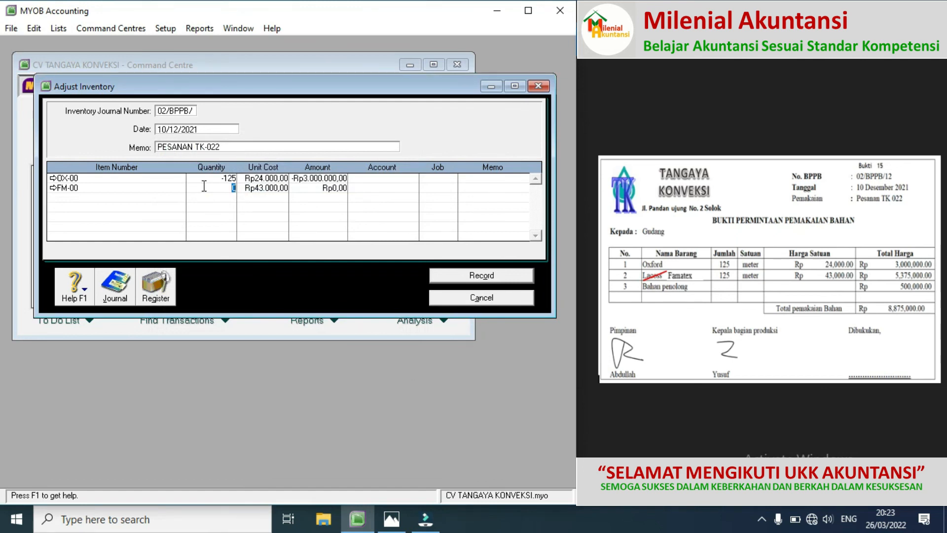
text(-125)
key(Tab)
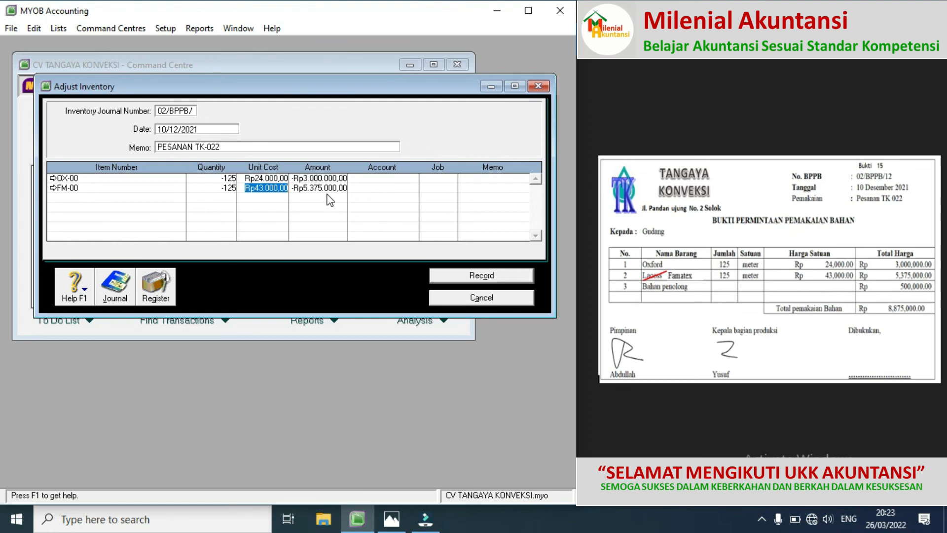
Step: Assign account 5-3001 GIP - Raw Material Expense to both the OX-00 and FM-00 lines and record the inventory adjustment
click(407, 179)
click(413, 178)
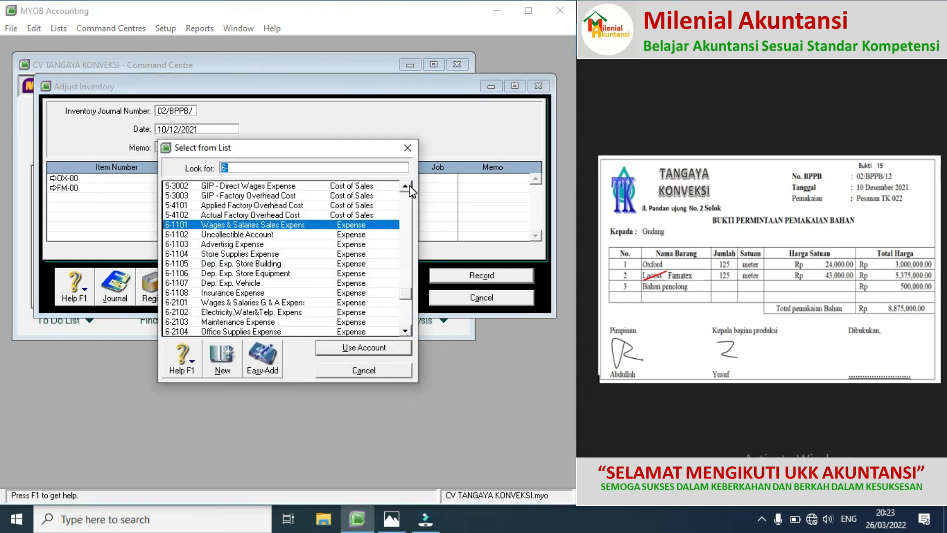
scroll(408, 186, up, 1)
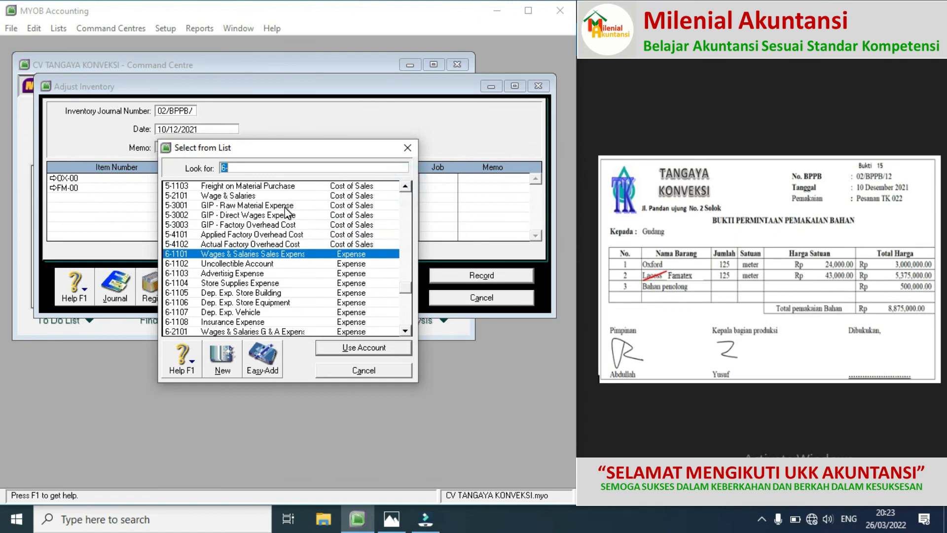
double_click(286, 206)
click(409, 189)
click(411, 187)
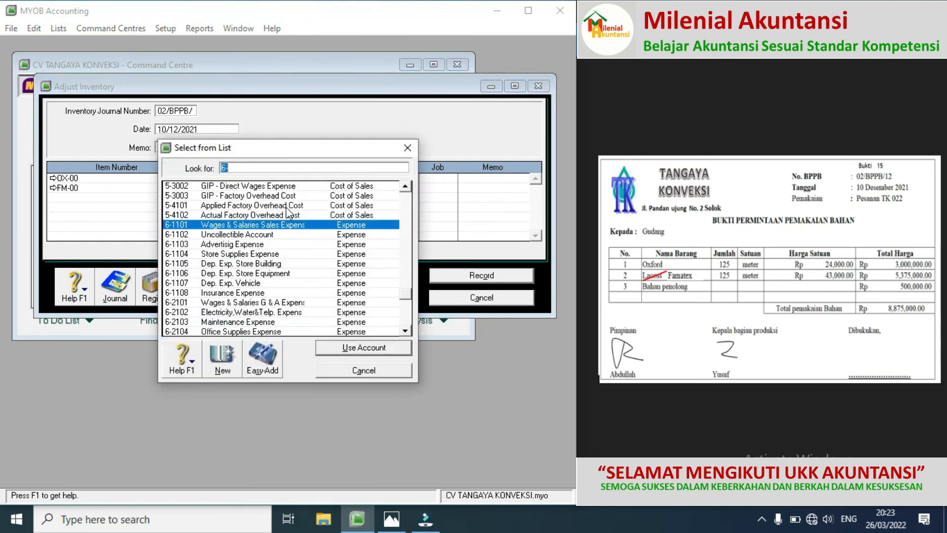
click(405, 187)
double_click(287, 186)
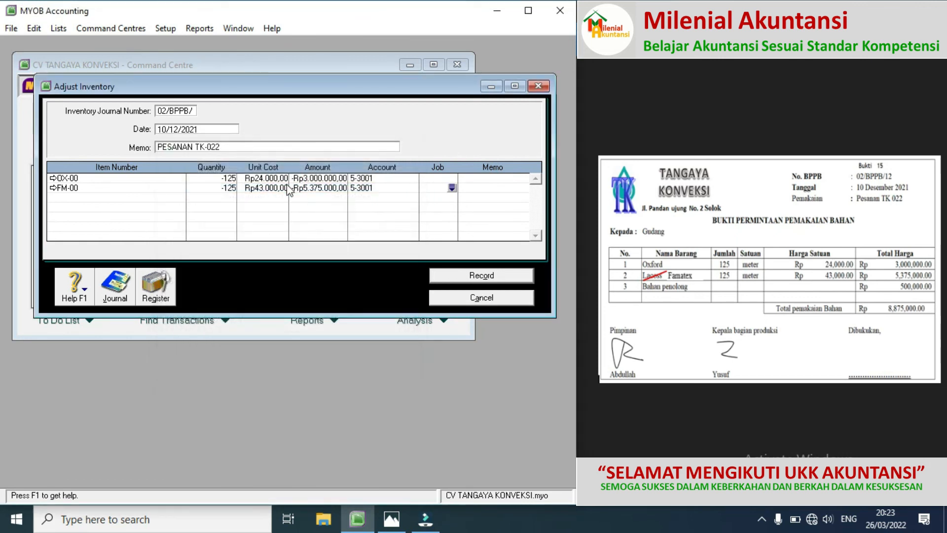
click(461, 276)
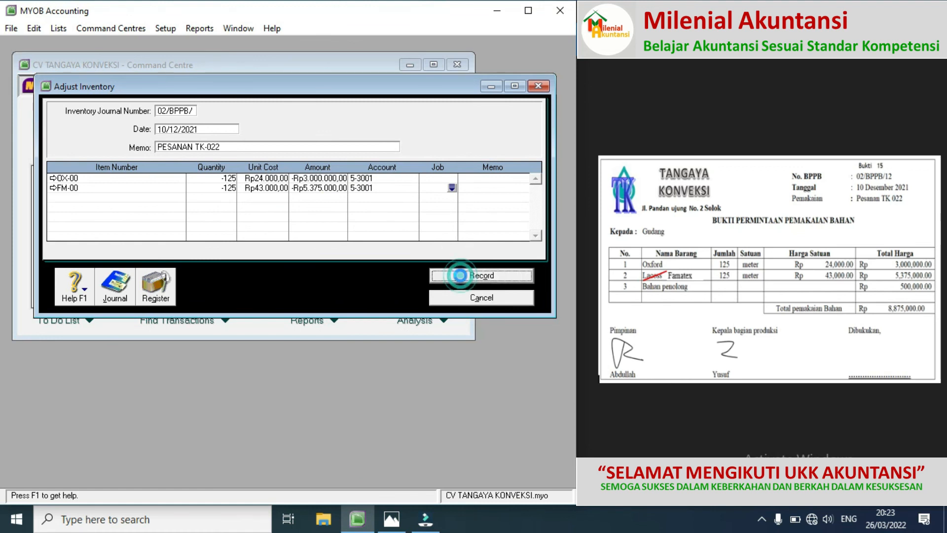